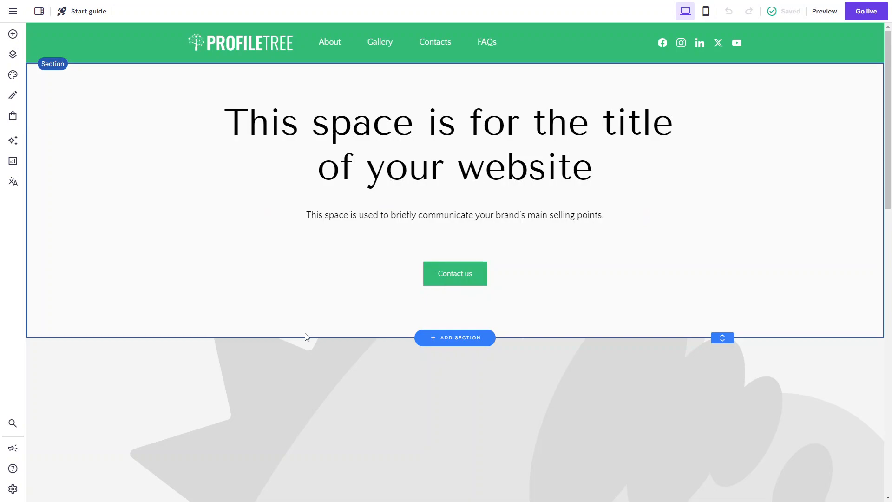
# - Look through the homepage from the header down to the footer and back
pyautogui.scroll(-4, 307, 336)
pyautogui.scroll(-3, 307, 336)
pyautogui.scroll(2, 331, 266)
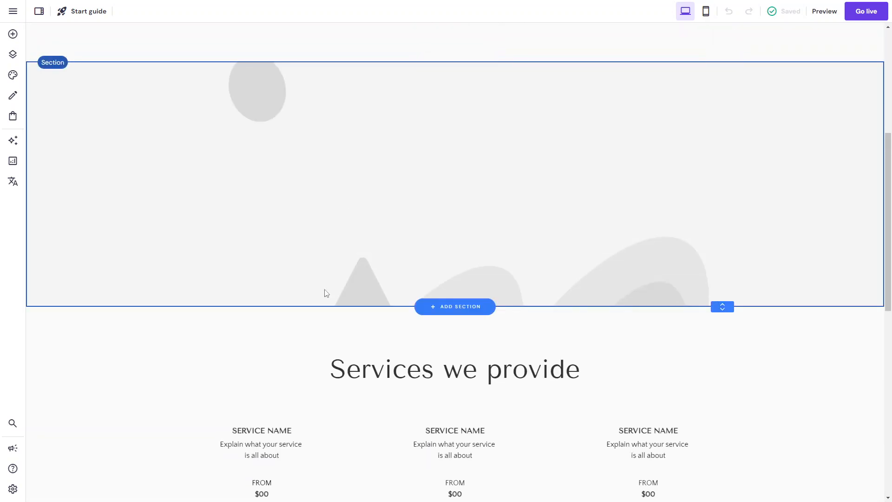
pyautogui.scroll(-3, 322, 325)
pyautogui.scroll(-7, 663, 349)
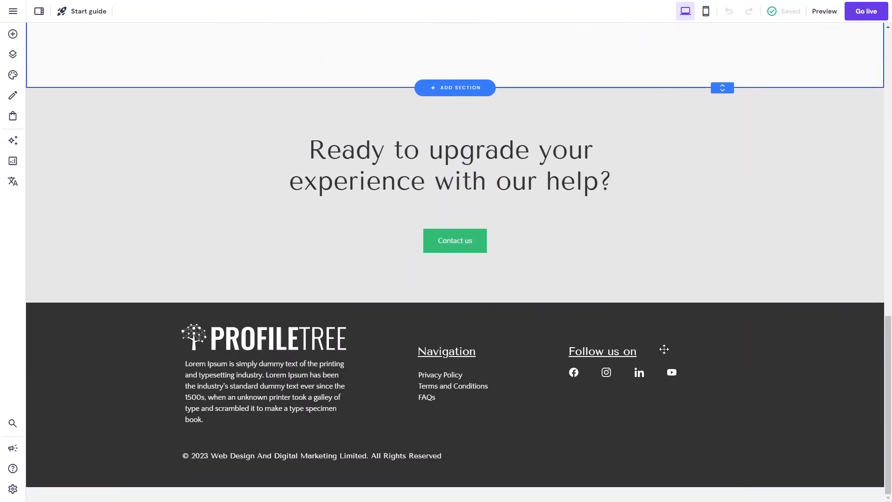
pyautogui.scroll(15, 205, 203)
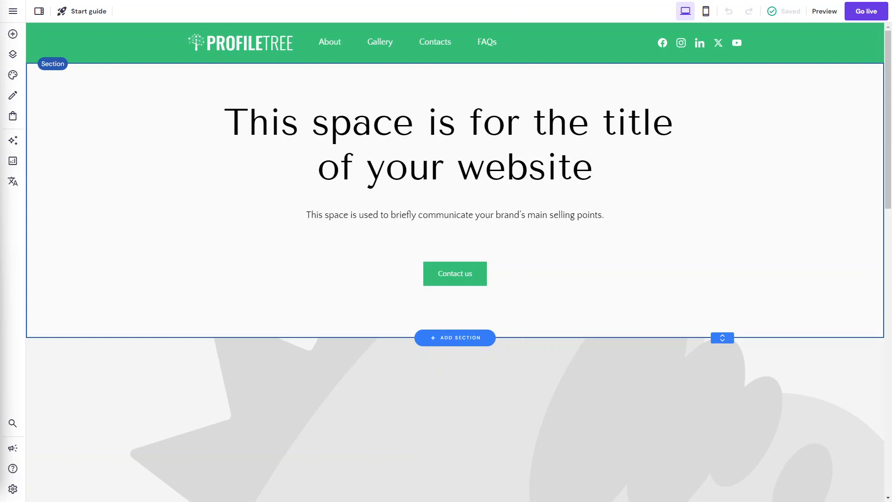
# - Add "We deliver sleek website design and optimised content marketing." to the end of the hero heading
pyautogui.click(492, 156)
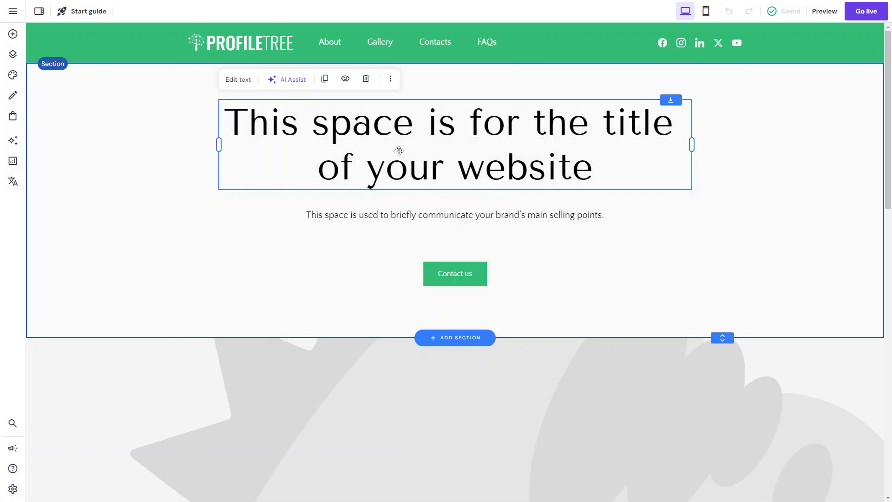
pyautogui.write('We deliver sleek website design and optimised content marketing.')
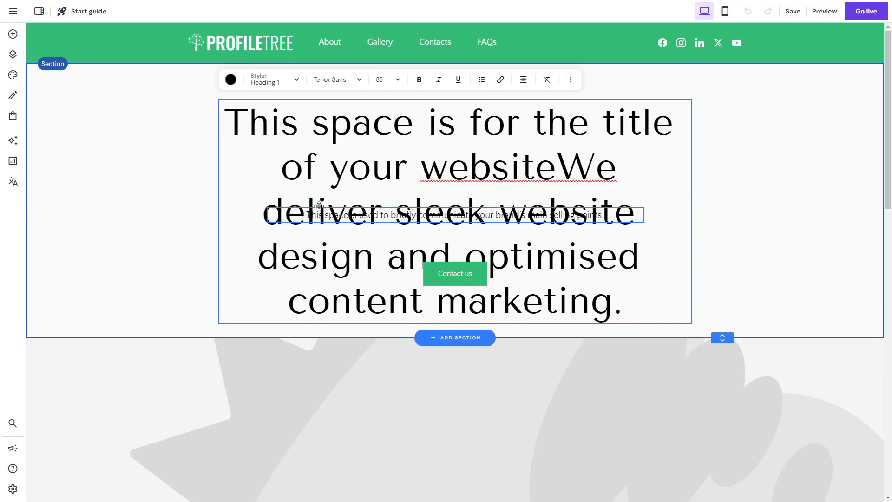
pyautogui.press('Escape')
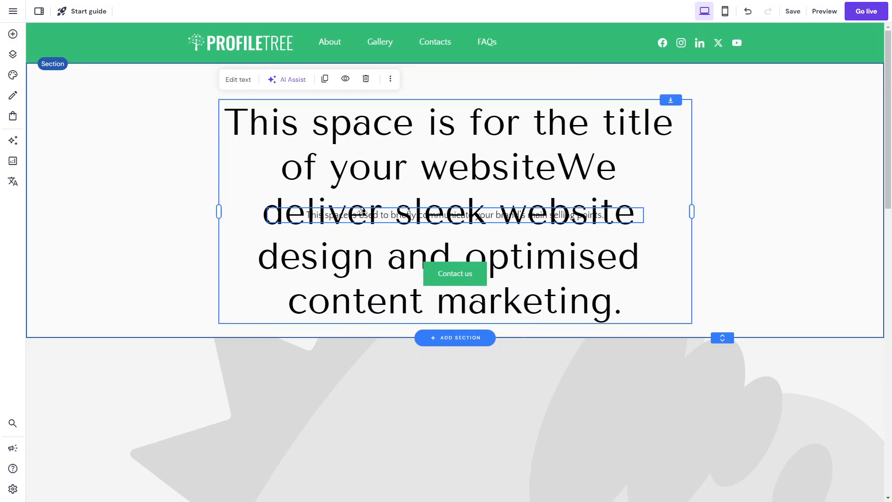
# - Make the hero section taller and move the selling-points paragraph and "Contact us" button below the longer heading
pyautogui.moveTo(309, 217); pyautogui.dragTo(312, 343)
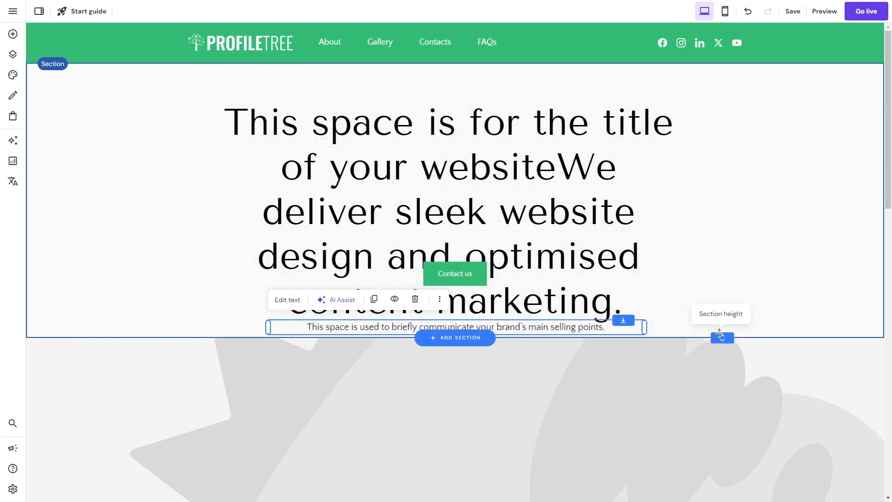
pyautogui.moveTo(721, 337); pyautogui.dragTo(723, 491)
pyautogui.moveTo(468, 260); pyautogui.dragTo(459, 365)
# - Widen the hero heading's text box on both sides so its text wraps onto fewer lines
pyautogui.click(343, 172)
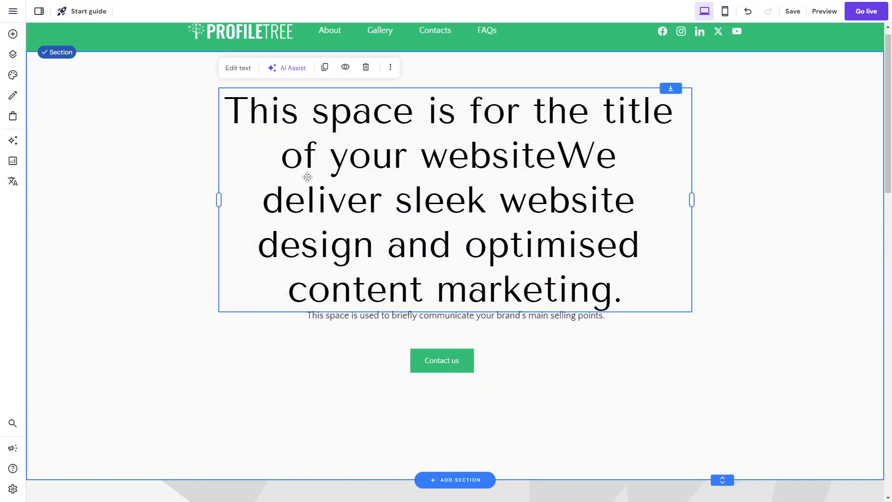
pyautogui.moveTo(219, 200); pyautogui.dragTo(150, 185)
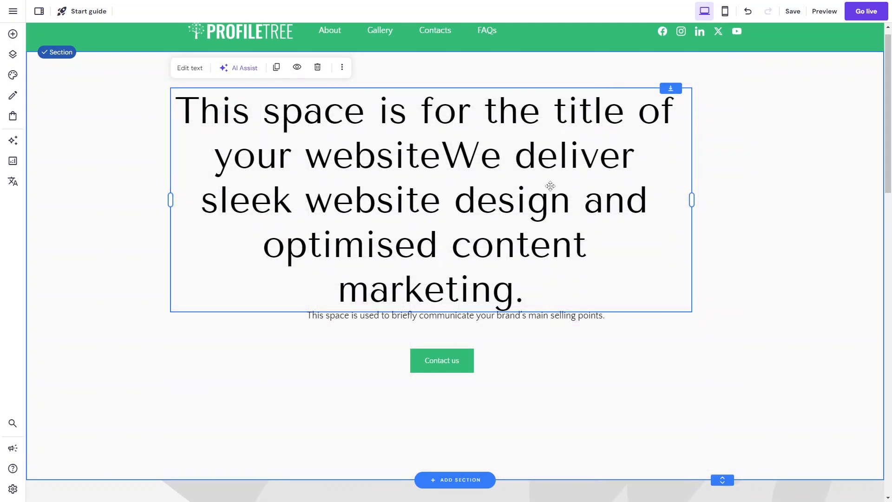
pyautogui.moveTo(692, 200); pyautogui.dragTo(826, 188)
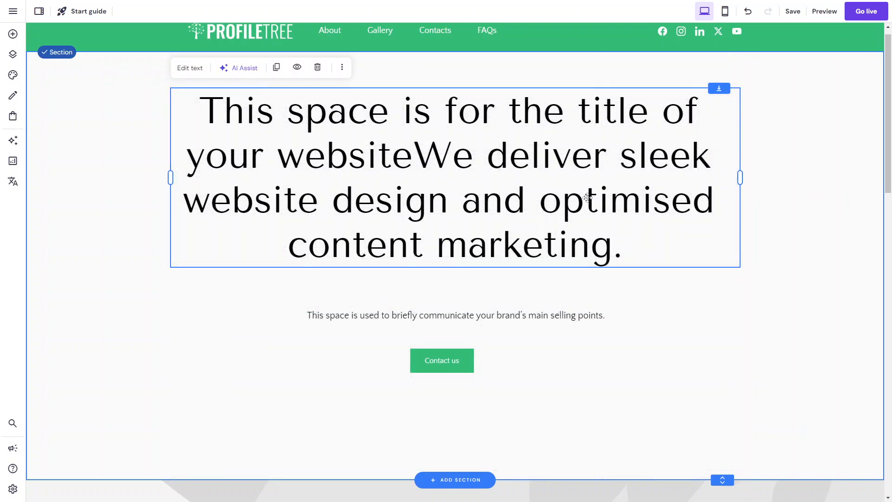
# - Delete the placeholder "This space is for the title of your website" from the start of the hero heading
pyautogui.click(380, 134)
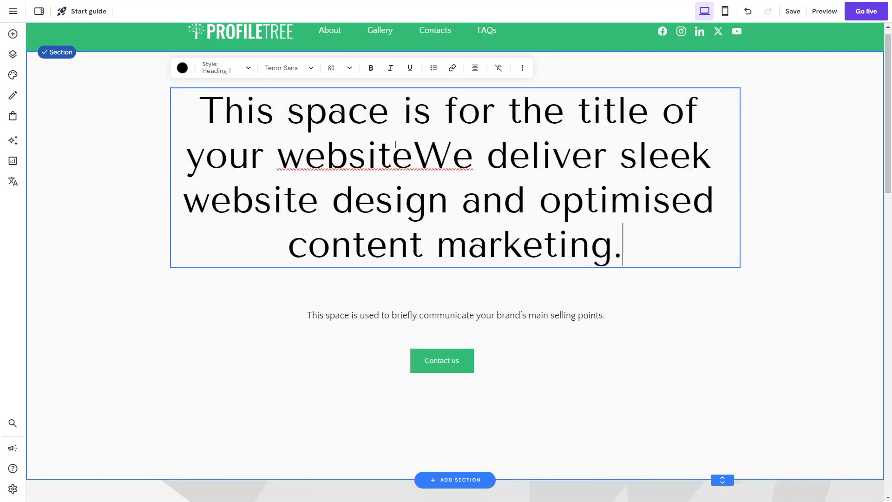
pyautogui.keyDown('shift'); pyautogui.click(183, 138); pyautogui.keyUp('shift')
pyautogui.press('BackSpace')
pyautogui.moveTo(698, 128); pyautogui.dragTo(200, 97)
pyautogui.press('BackSpace')
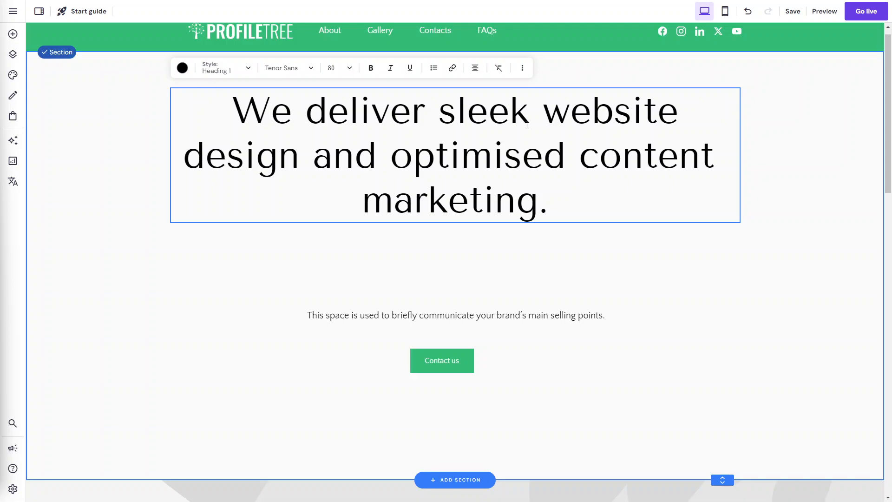
pyautogui.press('Escape')
pyautogui.press('Escape')
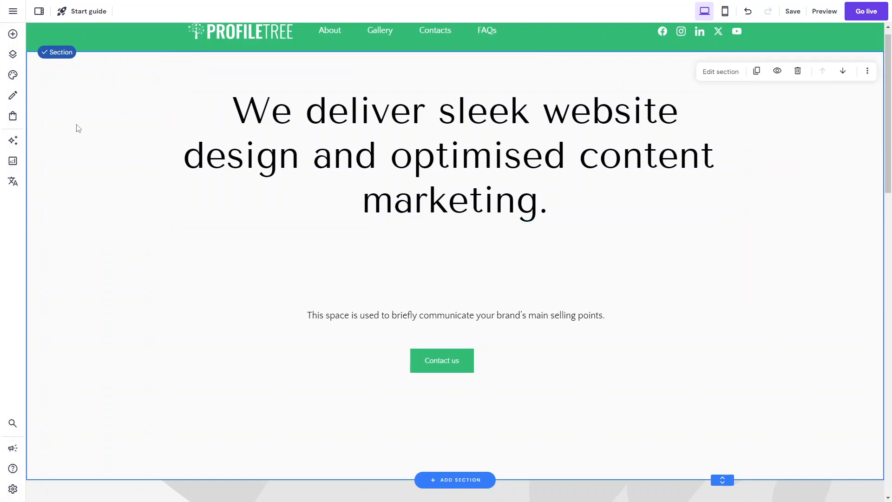
# - Set the hero section's background colour to #1e2c38
pyautogui.click(711, 71)
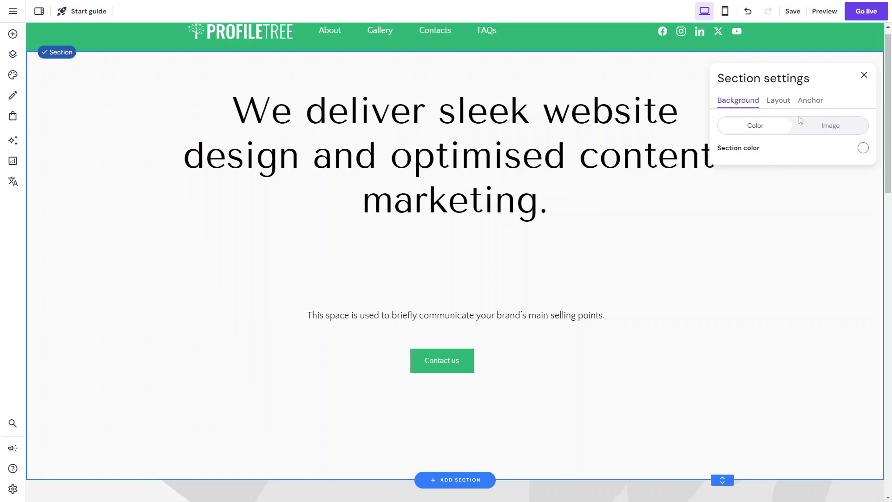
pyautogui.click(863, 148)
pyautogui.click(658, 227)
pyautogui.write('1e2938')
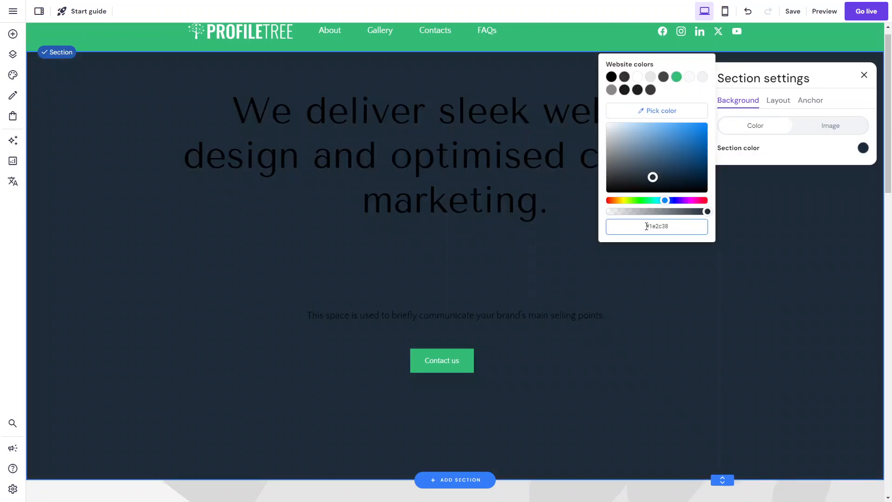
pyautogui.click(615, 277)
# - Change the hero heading's text colour to white
pyautogui.click(511, 192)
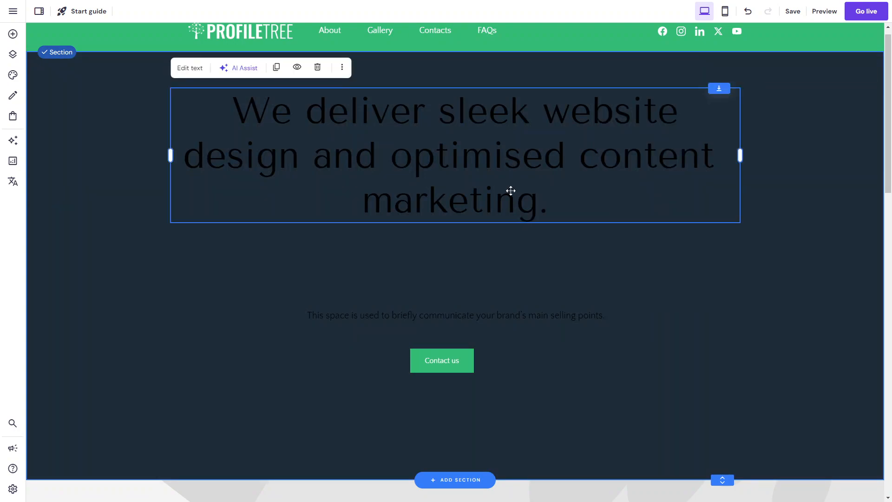
pyautogui.click(203, 72)
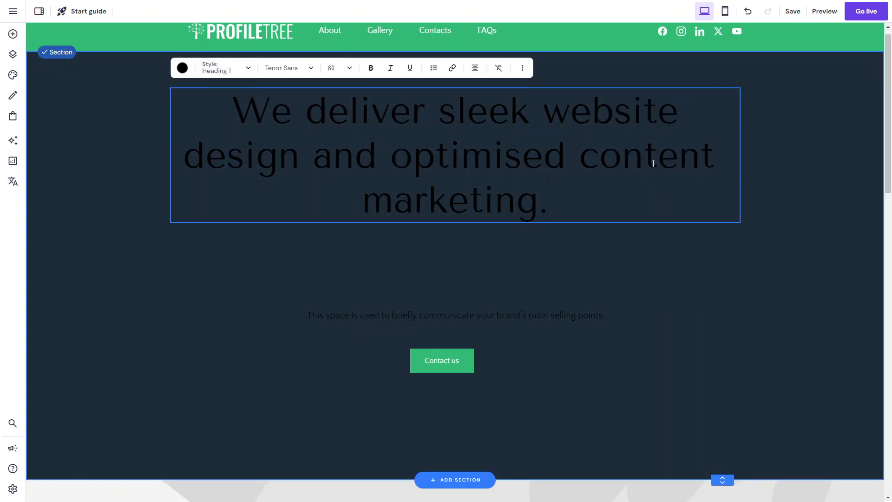
pyautogui.click(182, 68)
pyautogui.click(211, 102)
pyautogui.press('Escape')
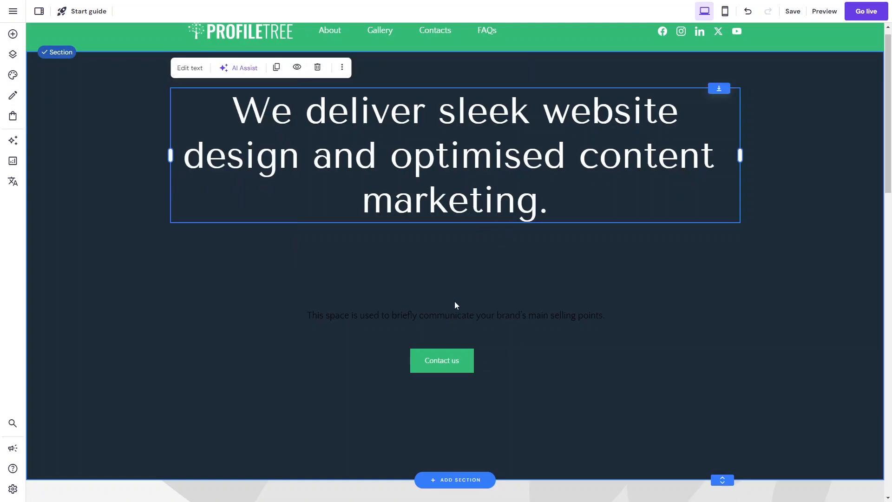
# - Move the hero paragraph up beneath the heading and append the copy running from "We help businesses compete online" to "written, voice or video."
pyautogui.click(442, 310)
pyautogui.moveTo(499, 315); pyautogui.dragTo(491, 249)
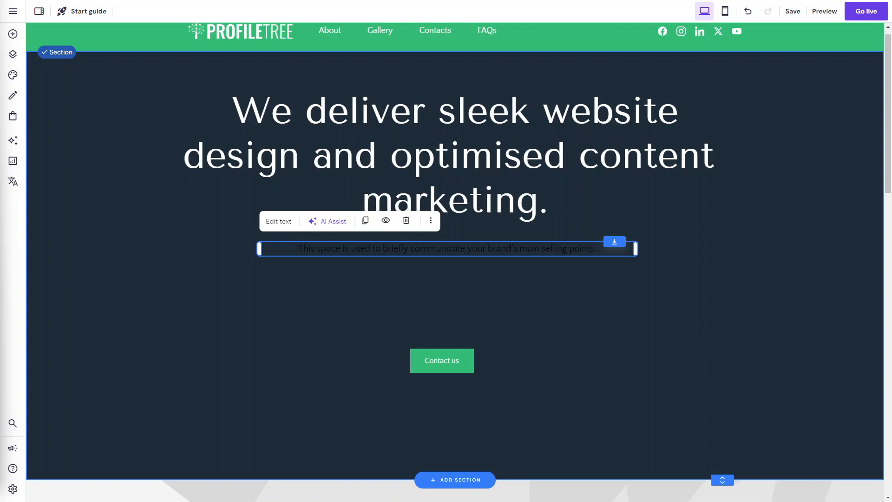
pyautogui.click(290, 230)
pyautogui.write('We help businesses compete online with sleek website design, high-performance web development and content marketing services.  We are an award-winning content marketing agency focused on generating digital leads and sales for our clients. We achieve this through creating incredible website designs and engaging digital content – written, voice or video.')
# - Change all text in the hero paragraph to white (#ffffff)
pyautogui.click(271, 222)
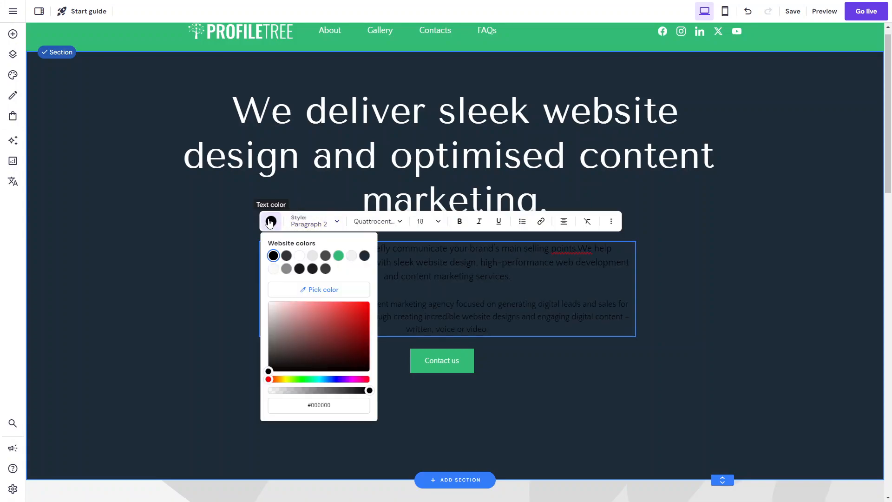
pyautogui.click(300, 255)
pyautogui.click(417, 299)
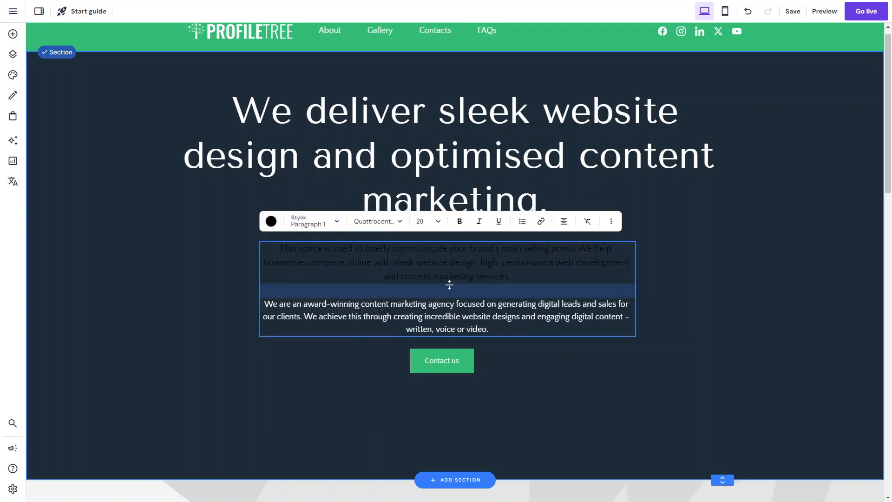
pyautogui.hotkey('ctrl', 'a')
pyautogui.click(271, 221)
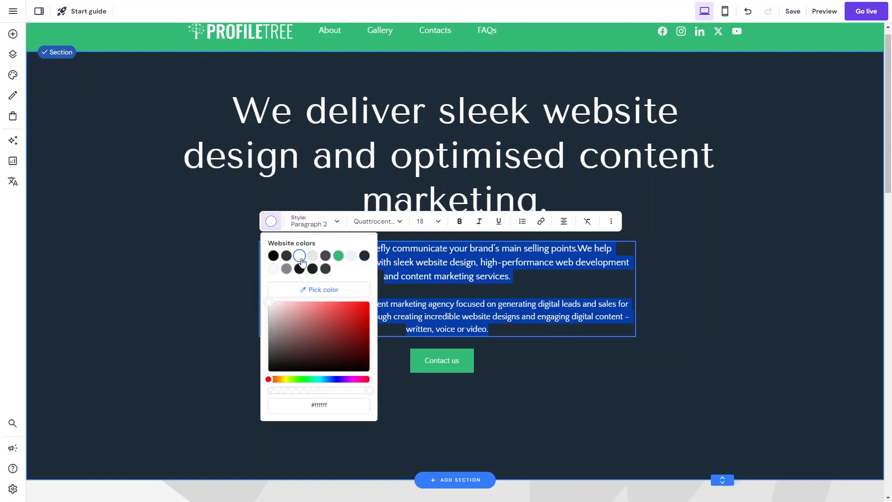
pyautogui.press('Escape')
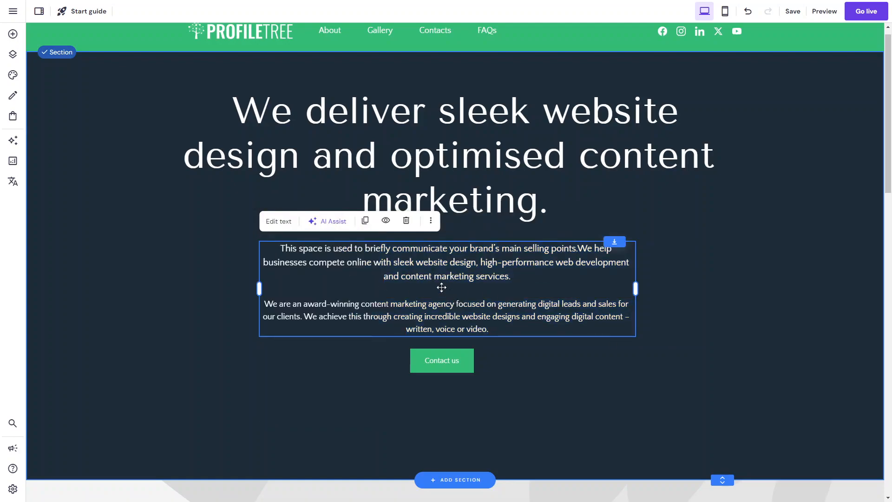
# - Try to remove the placeholder sentence from the start of the hero paragraph, undoing each deletion of the text box
pyautogui.click(469, 274)
pyautogui.moveTo(579, 248); pyautogui.dragTo(241, 243)
pyautogui.press('Escape')
pyautogui.press('Delete')
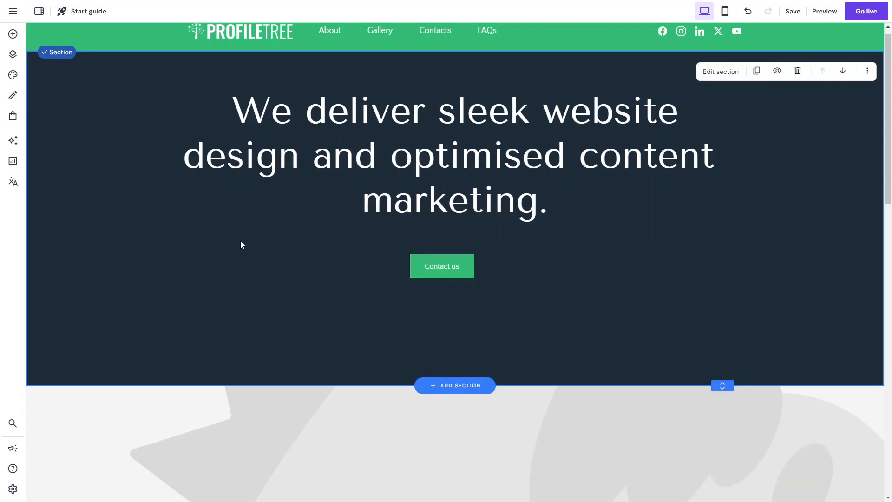
pyautogui.hotkey('ctrl', 'z')
pyautogui.click(521, 283)
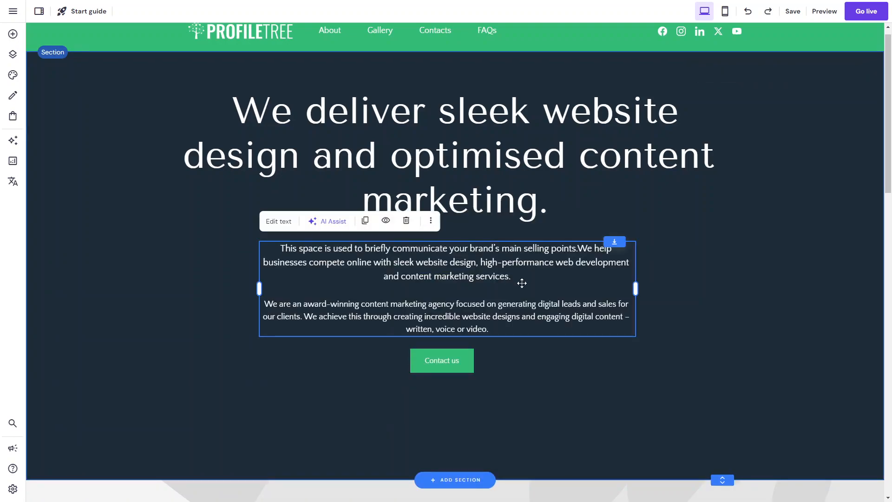
pyautogui.click(579, 249)
pyautogui.moveTo(577, 248); pyautogui.dragTo(349, 238)
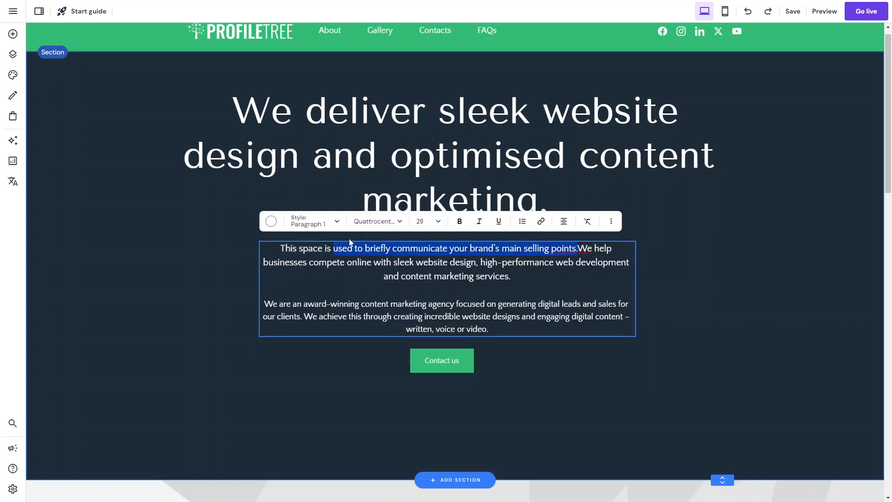
pyautogui.press('Escape')
pyautogui.press('Delete')
pyautogui.hotkey('ctrl', 'z')
pyautogui.click(350, 241)
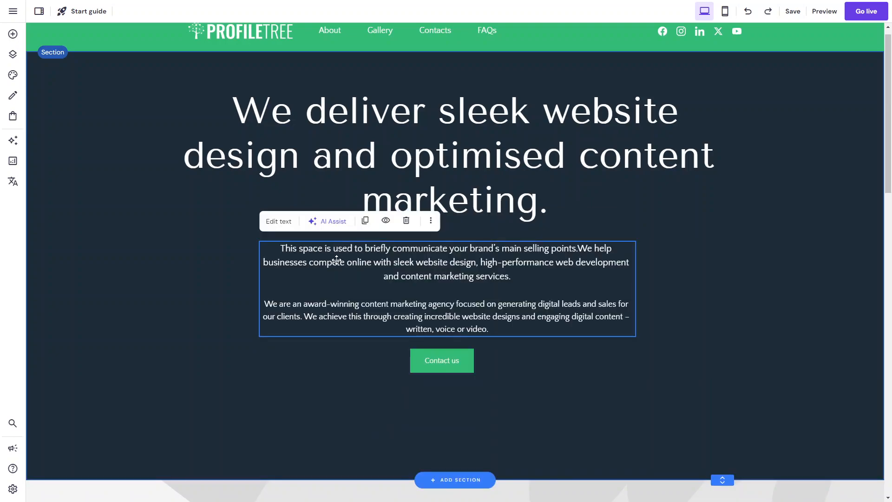
# - Delete the placeholder "This space is used to briefly communicate your brand's main selling points." from the hero paragraph
pyautogui.click(278, 221)
pyautogui.moveTo(578, 254); pyautogui.dragTo(272, 245)
pyautogui.press('BackSpace')
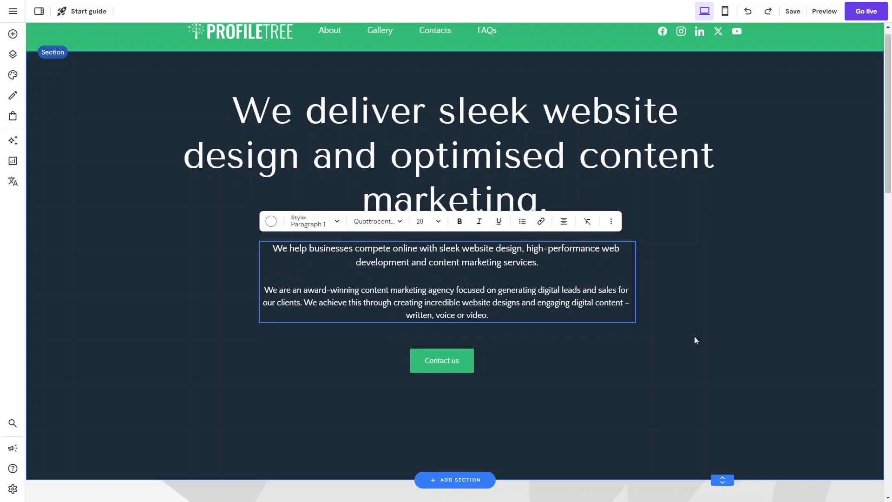
pyautogui.press('Escape')
# - Widen the hero paragraph's text box and reposition it and the "Contact us" button centrally, closer beneath the heading
pyautogui.moveTo(636, 281); pyautogui.dragTo(700, 277)
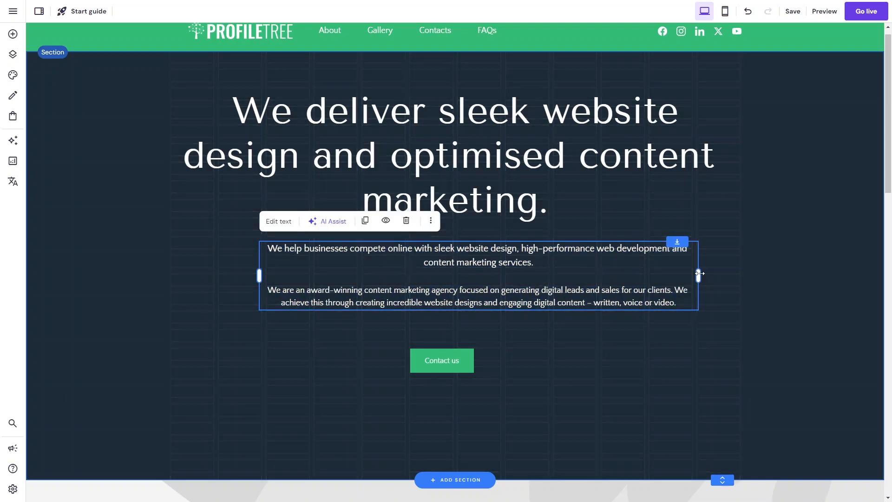
pyautogui.moveTo(586, 297); pyautogui.dragTo(529, 297)
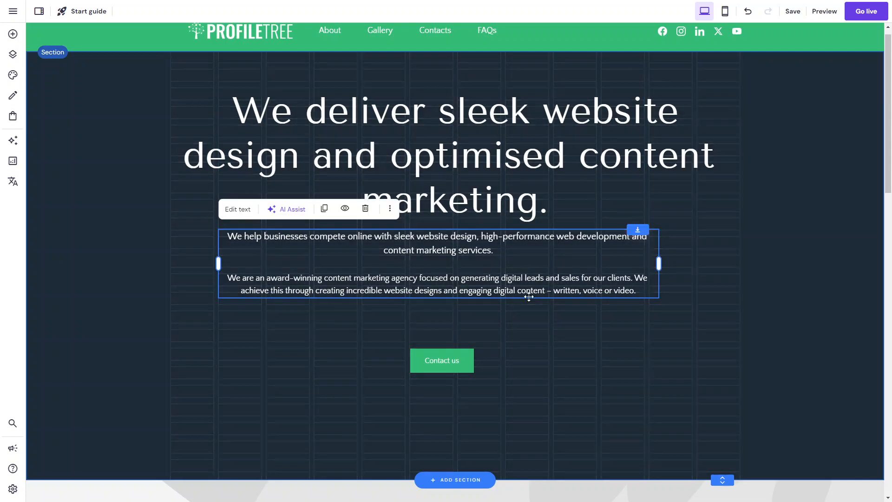
pyautogui.moveTo(415, 365); pyautogui.dragTo(426, 332)
pyautogui.click(415, 384)
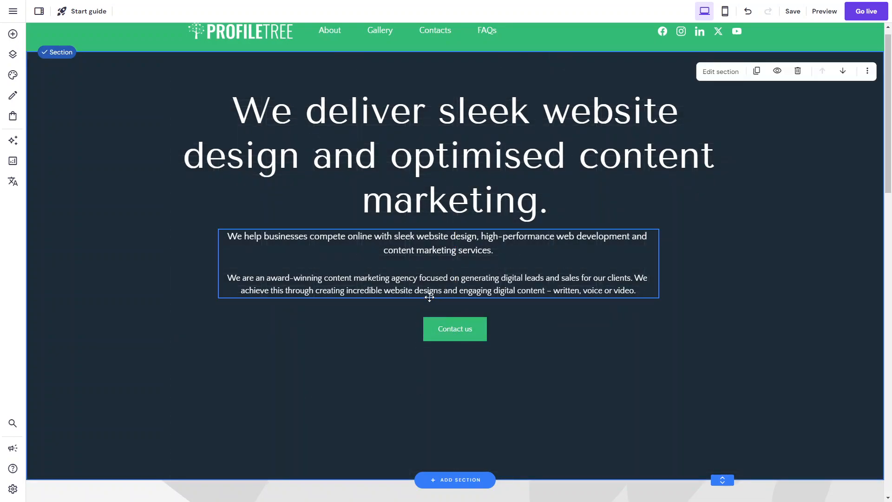
# - Change the hero button's text from "Contact us" to "READ MORE"
pyautogui.scroll(1, 428, 297)
pyautogui.scroll(-2, 428, 299)
pyautogui.click(456, 314)
pyautogui.click(455, 313)
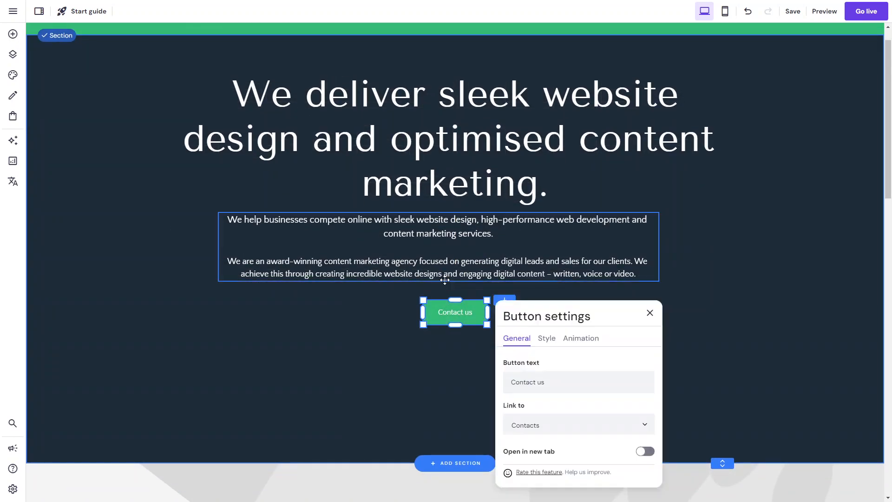
pyautogui.doubleClick(532, 383)
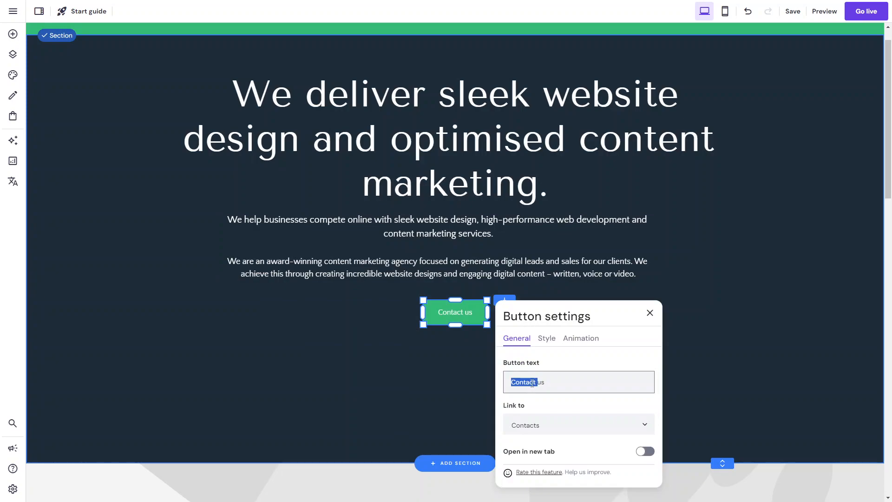
pyautogui.write('READ MORE')
pyautogui.click(456, 389)
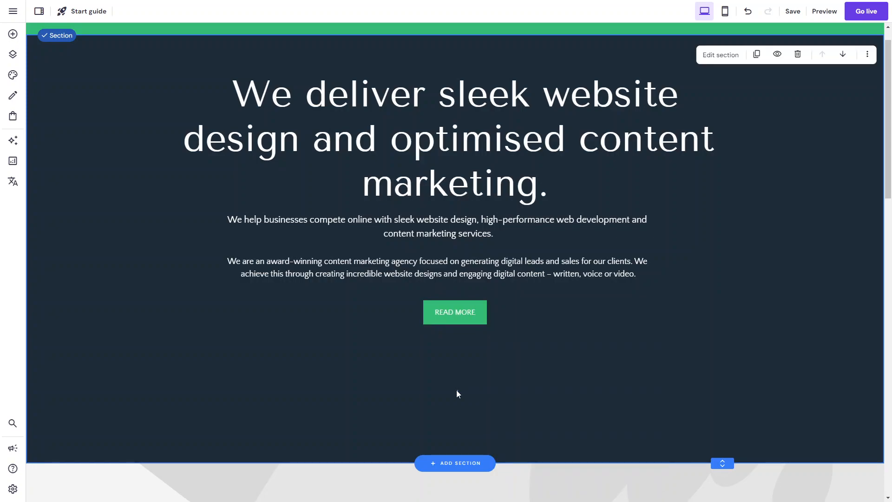
# - Move the hero paragraph and the "READ MORE" button slightly down to add space under the heading
pyautogui.moveTo(474, 253); pyautogui.dragTo(475, 257)
pyautogui.click(467, 312)
pyautogui.moveTo(467, 311); pyautogui.dragTo(467, 314)
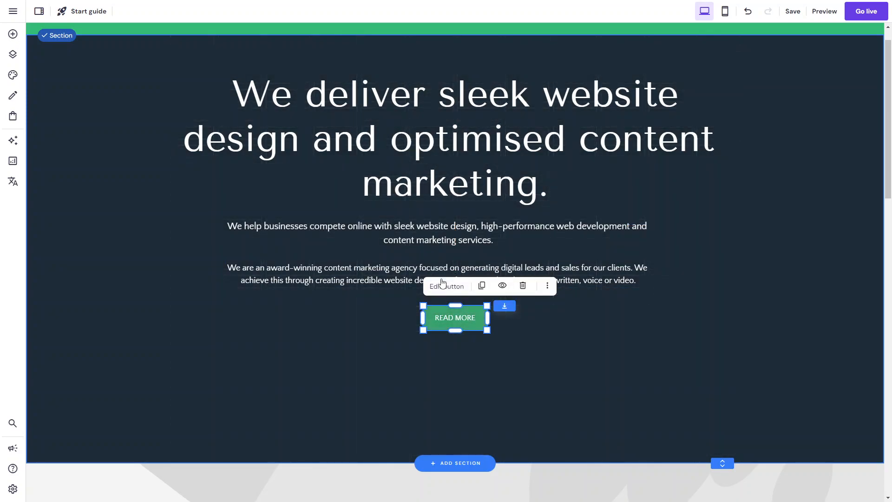
# - Change the hero button's text to "VIEW OUR SERVICES"
pyautogui.click(442, 284)
pyautogui.tripleClick(540, 388)
pyautogui.write('cONT')
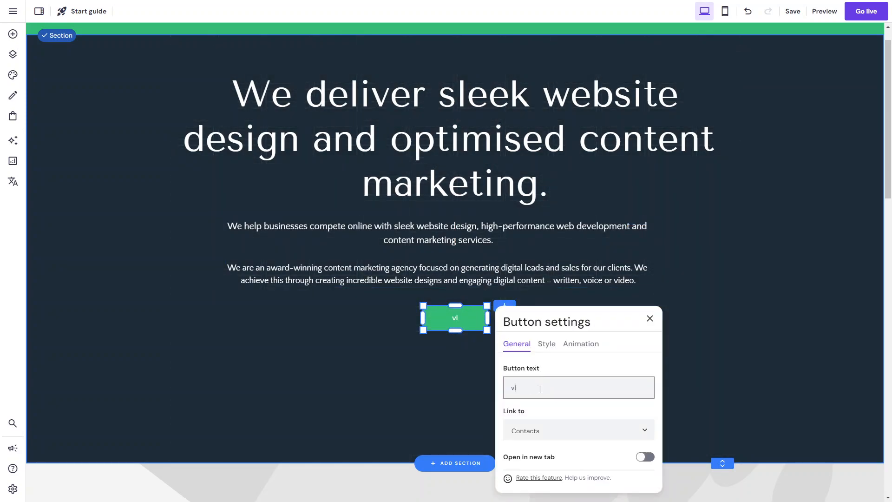
pyautogui.press('BackSpace')
pyautogui.press('BackSpace')
pyautogui.press('BackSpace')
pyautogui.press('BackSpace')
pyautogui.write('VIEW OUR SERVICE')
pyautogui.click(734, 370)
# - Reposition the hero button so it sits centred beneath the hero paragraph
pyautogui.click(482, 321)
pyautogui.moveTo(483, 321); pyautogui.dragTo(462, 317)
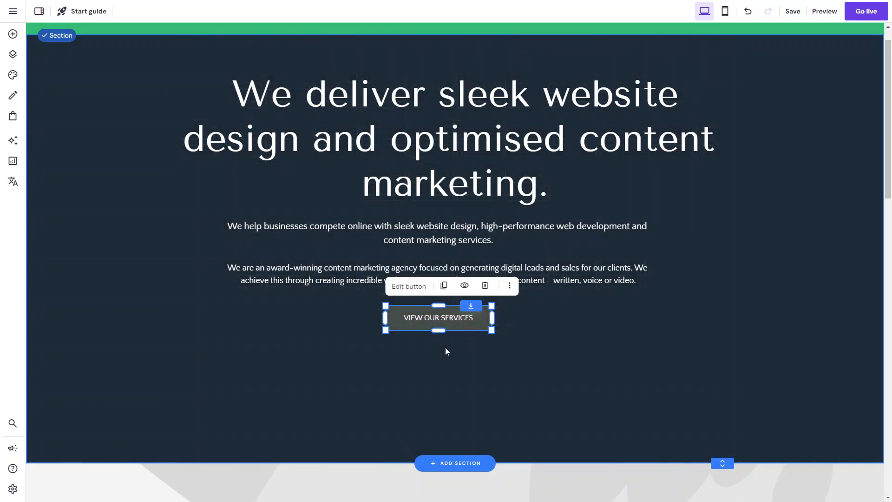
pyautogui.click(446, 351)
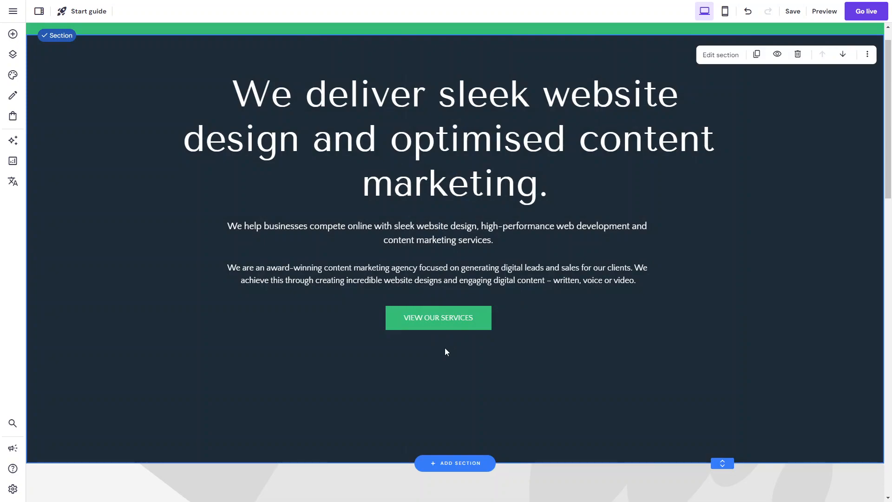
# - Reduce the hero section's height so it ends closer beneath the "VIEW OUR SERVICES" button
pyautogui.scroll(1, 621, 347)
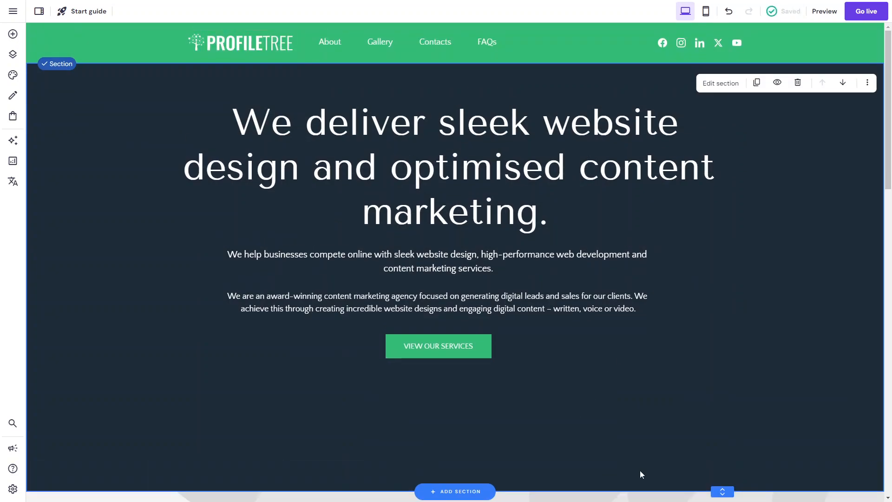
pyautogui.moveTo(722, 491); pyautogui.dragTo(709, 418)
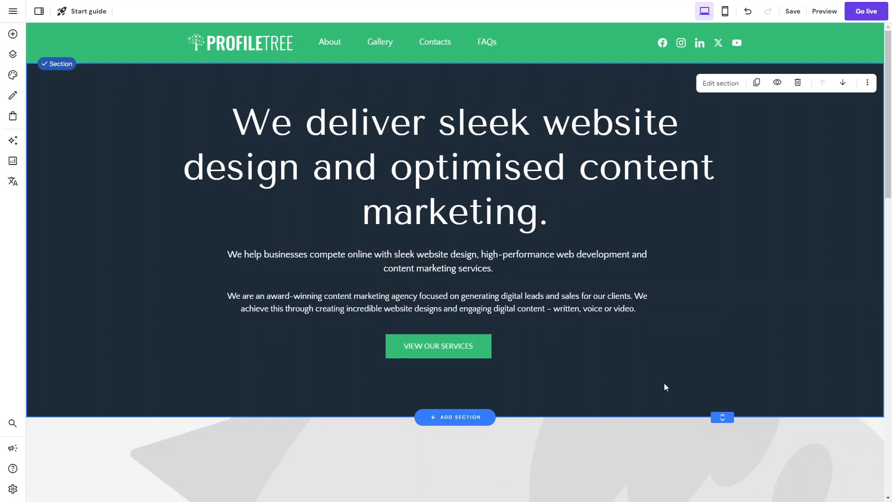
pyautogui.scroll(-3, 665, 387)
pyautogui.scroll(3, 665, 388)
pyautogui.scroll(-5, 523, 257)
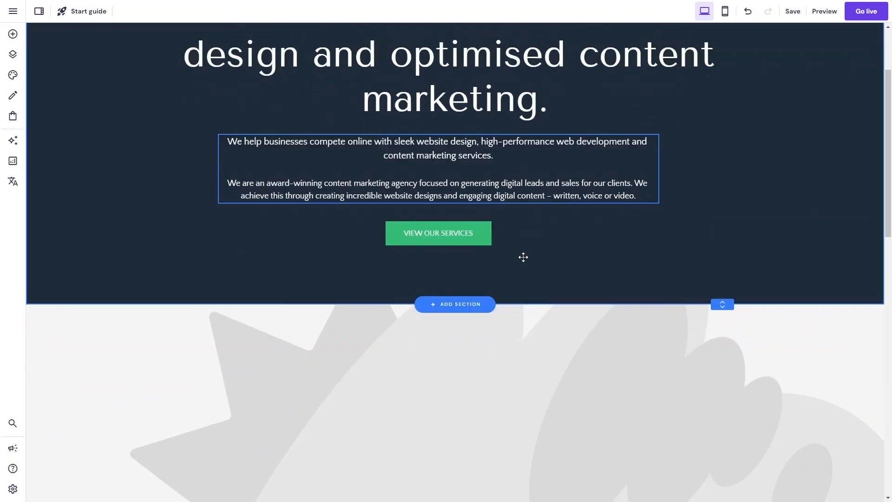
pyautogui.scroll(3, 523, 258)
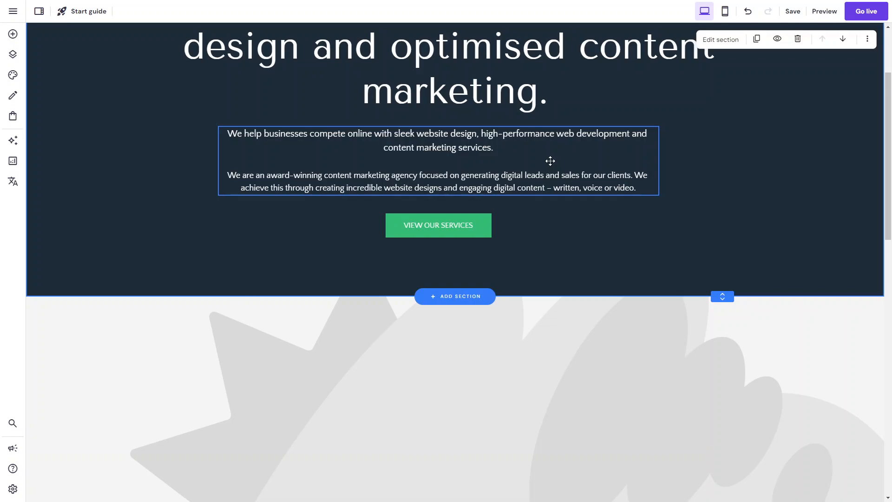
pyautogui.scroll(3, 550, 161)
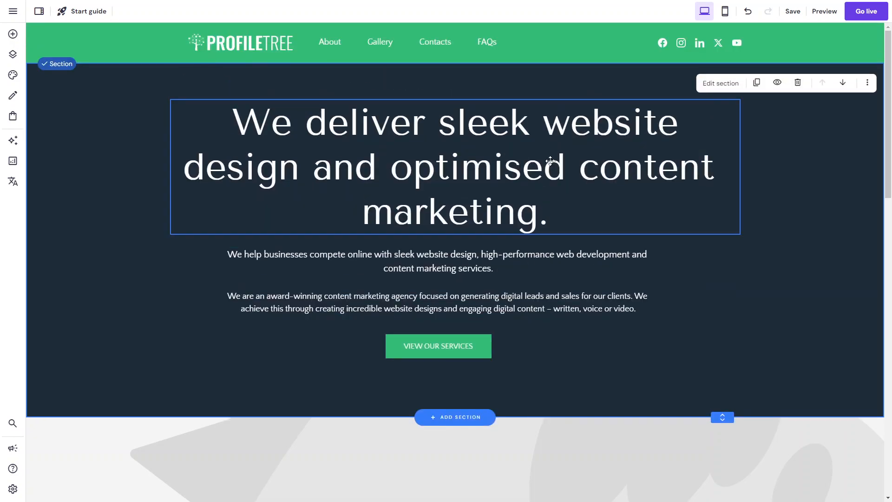
pyautogui.scroll(-2, 548, 100)
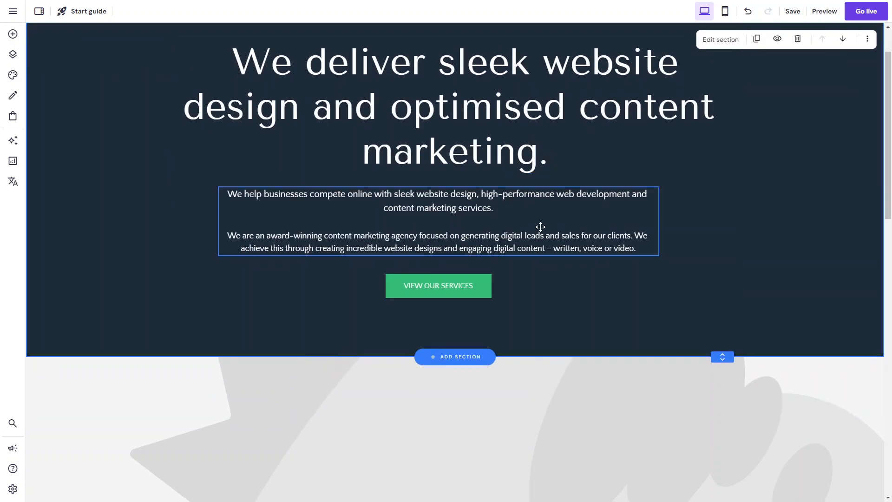
pyautogui.scroll(2, 514, 135)
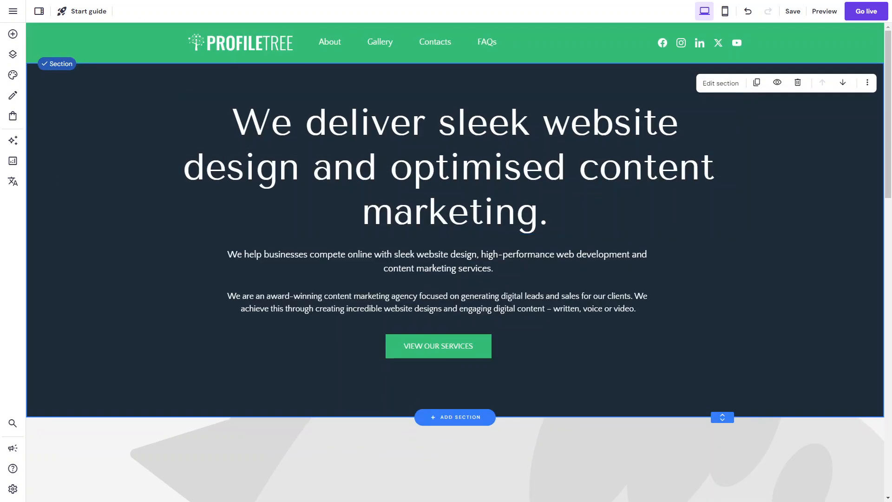
# - Open the media library to replace the background image of the section directly below the hero
pyautogui.scroll(-5, 178, 321)
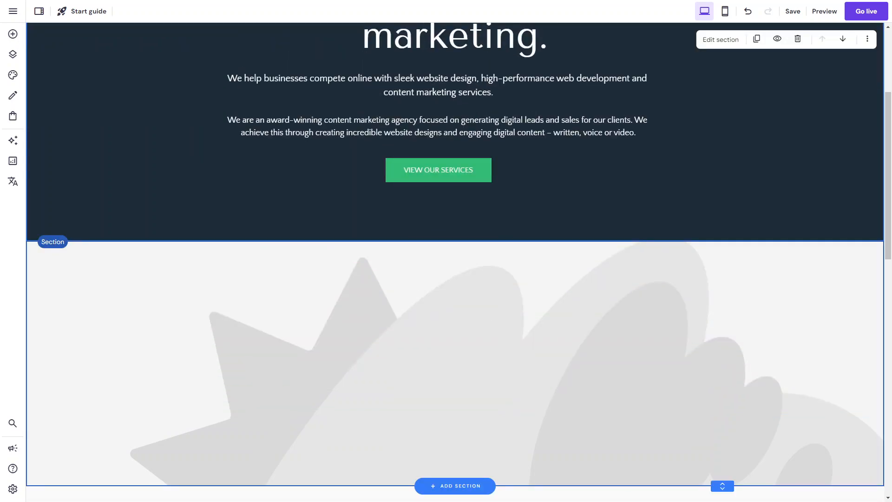
pyautogui.scroll(-3, 360, 354)
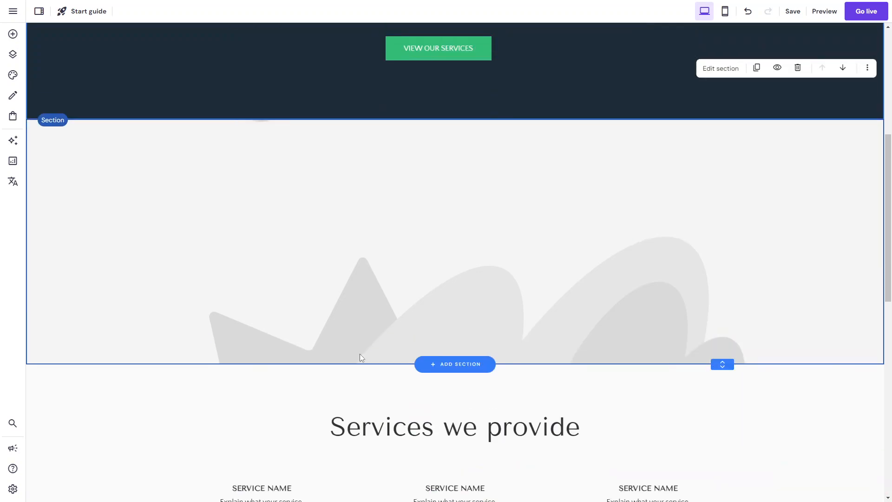
pyautogui.scroll(3, 360, 354)
pyautogui.click(360, 354)
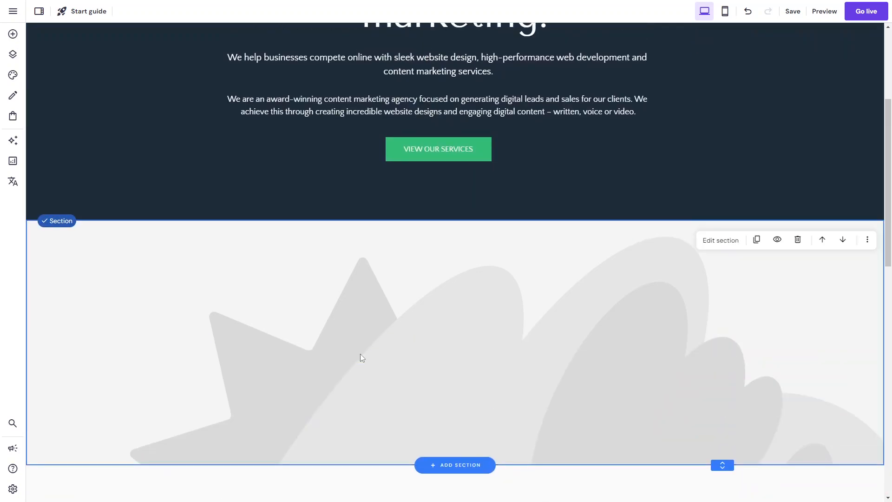
pyautogui.click(721, 240)
pyautogui.click(783, 344)
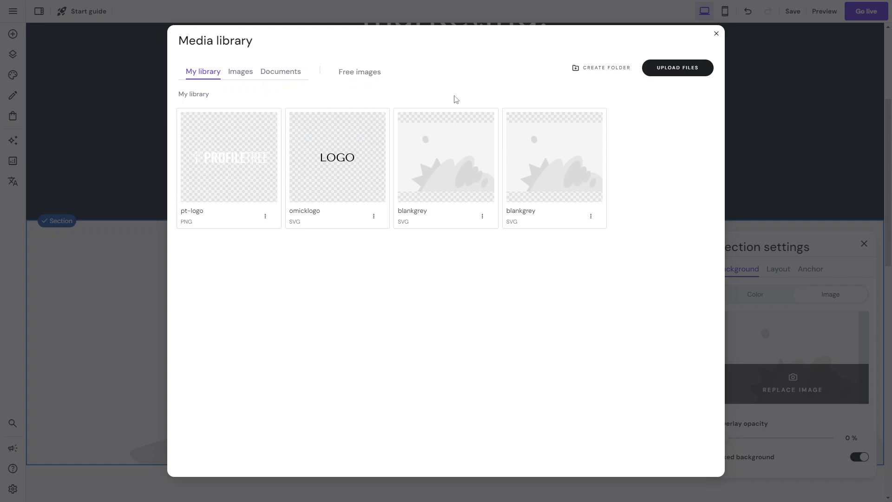
# - Search the free images for "MARKETING" and use the photo of a laptop with an analytics dashboard as the section's background
pyautogui.click(373, 79)
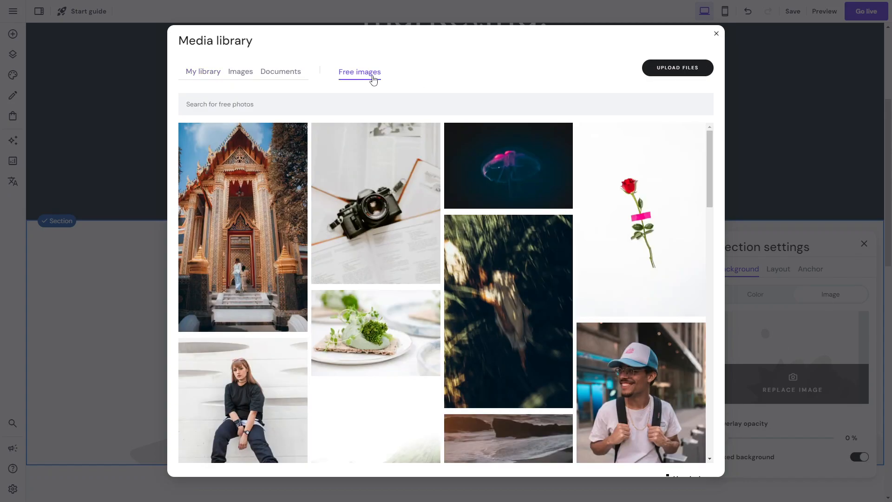
pyautogui.click(345, 113)
pyautogui.write('MARKETING')
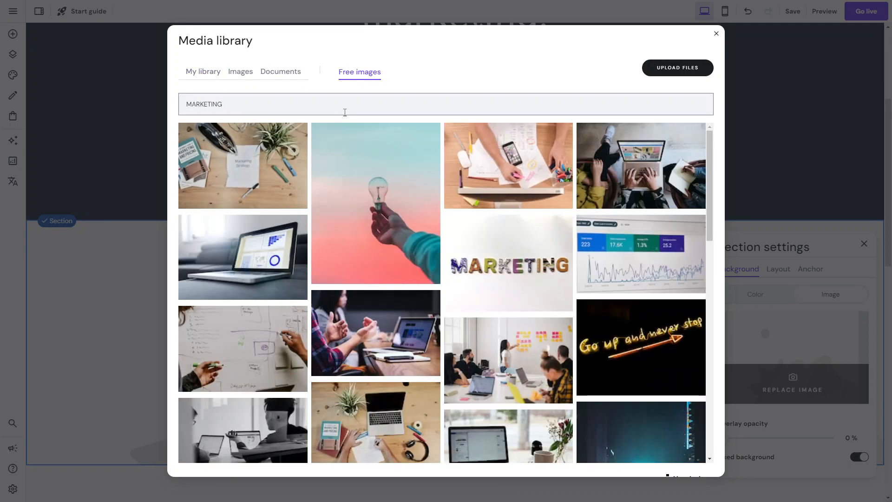
pyautogui.click(259, 262)
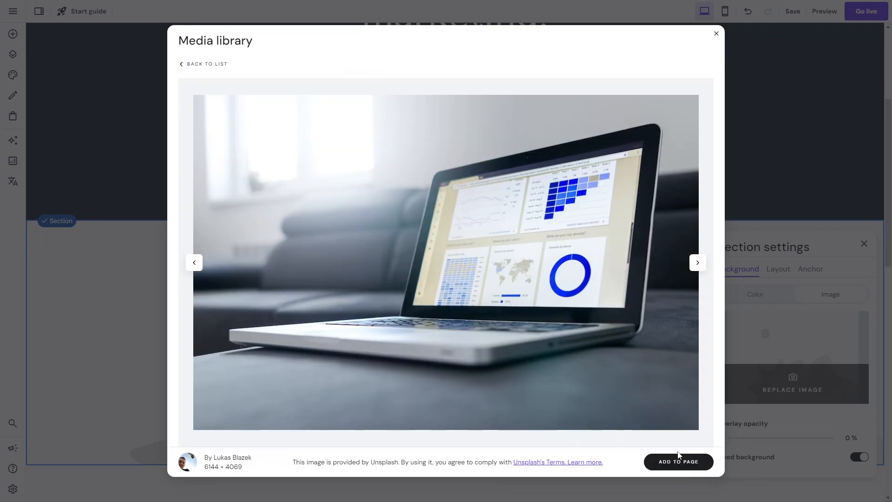
pyautogui.click(678, 460)
pyautogui.scroll(-3, 565, 348)
pyautogui.scroll(4, 565, 348)
pyautogui.scroll(-6, 565, 348)
pyautogui.scroll(3, 564, 352)
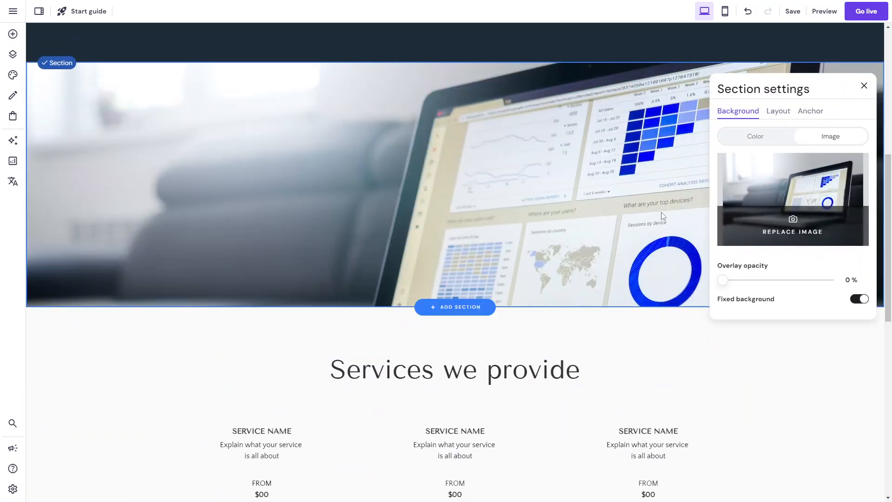
# - Close the section settings and reduce the height of the laptop image section to a narrower band
pyautogui.click(864, 85)
pyautogui.moveTo(729, 301); pyautogui.dragTo(726, 223)
pyautogui.scroll(5, 727, 224)
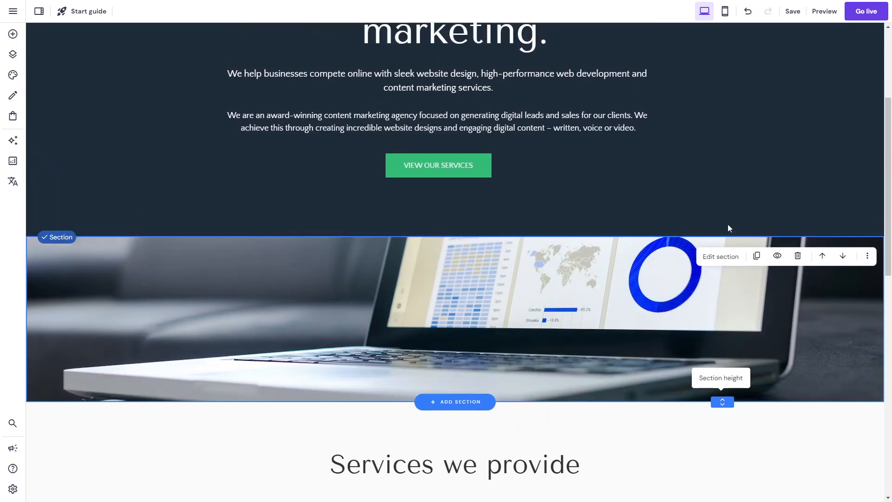
# - Replace the first "SERVICE NAME" under "Services we provide" with "Web Design & Development"
pyautogui.scroll(-7, 539, 223)
pyautogui.scroll(-2, 461, 137)
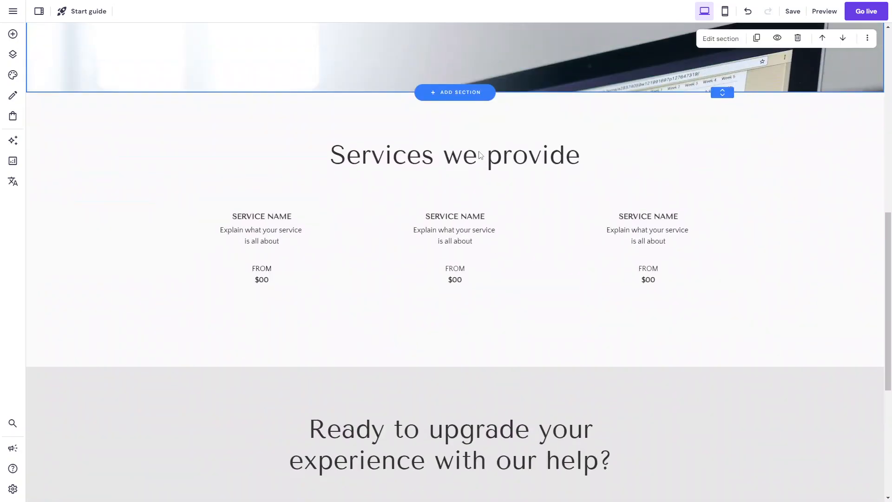
pyautogui.click(388, 142)
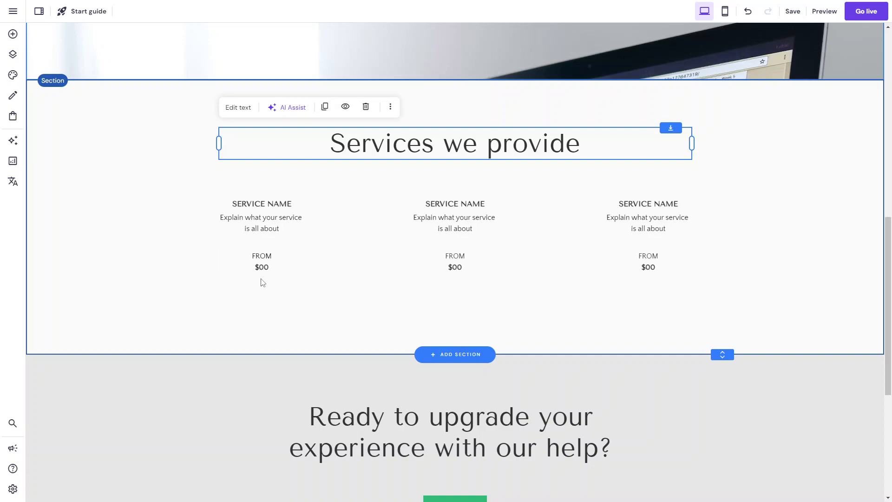
pyautogui.scroll(1, 263, 282)
pyautogui.click(262, 235)
pyautogui.click(237, 199)
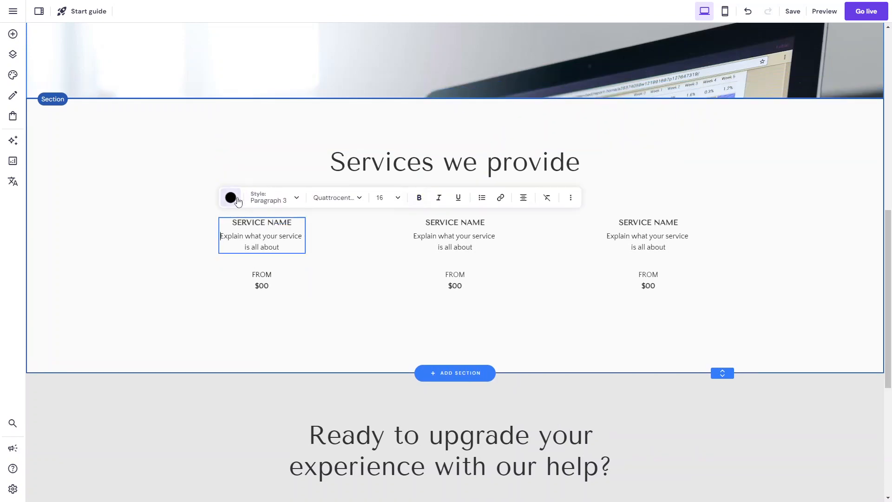
pyautogui.tripleClick(261, 222)
pyautogui.doubleClick(260, 221)
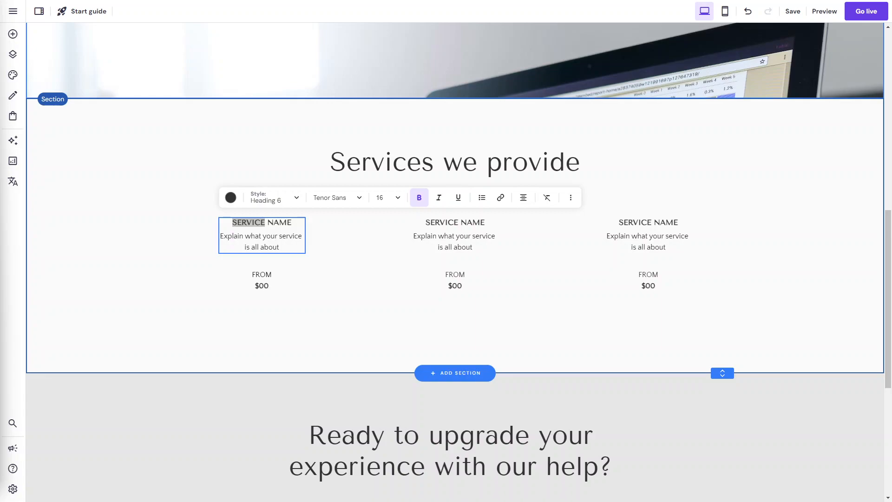
pyautogui.click(292, 225)
pyautogui.doubleClick(279, 222)
pyautogui.click(280, 222)
pyautogui.moveTo(234, 222); pyautogui.dragTo(295, 222)
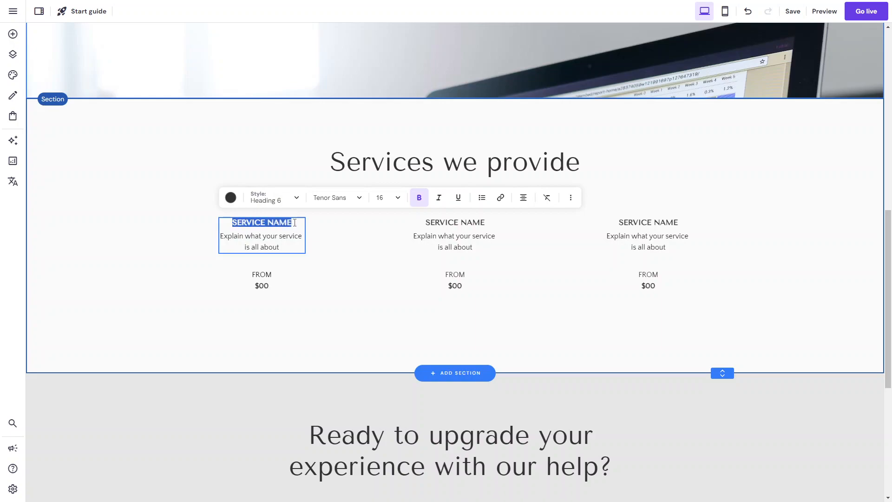
pyautogui.write('Web Design & Development')
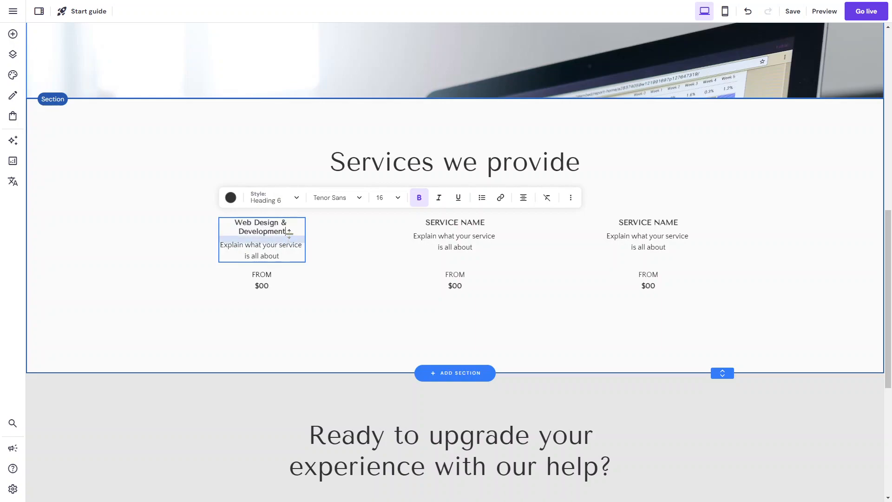
# - Apply the Heading 5 style to the "Web Design & Development" title and move its price text down clear of the description
pyautogui.moveTo(293, 231); pyautogui.dragTo(223, 222)
pyautogui.click(272, 200)
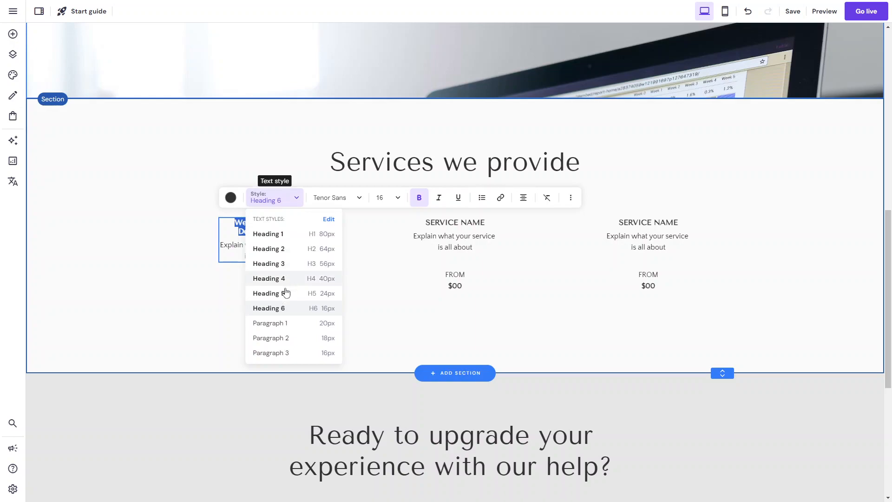
pyautogui.click(281, 294)
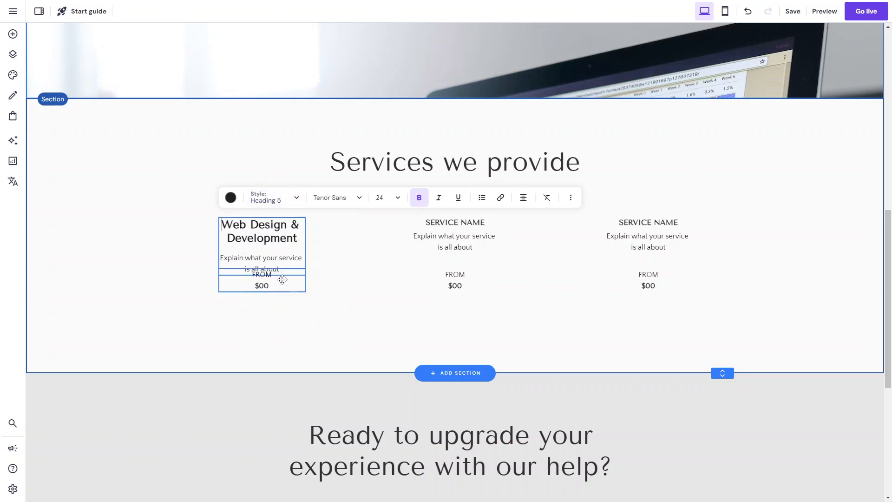
pyautogui.moveTo(281, 278); pyautogui.dragTo(278, 300)
pyautogui.click(257, 254)
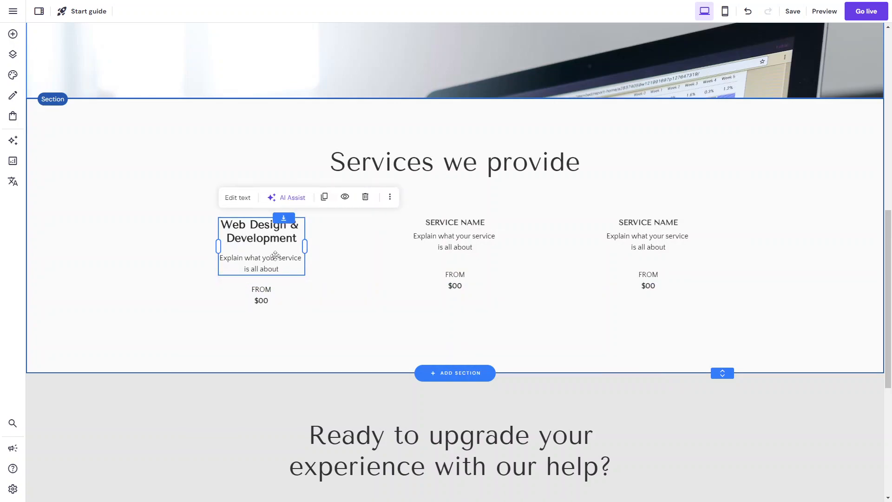
# - Delete the "FROM $00" price text from all three services
pyautogui.click(262, 296)
pyautogui.press('Delete')
pyautogui.click(460, 285)
pyautogui.press('Delete')
pyautogui.click(667, 285)
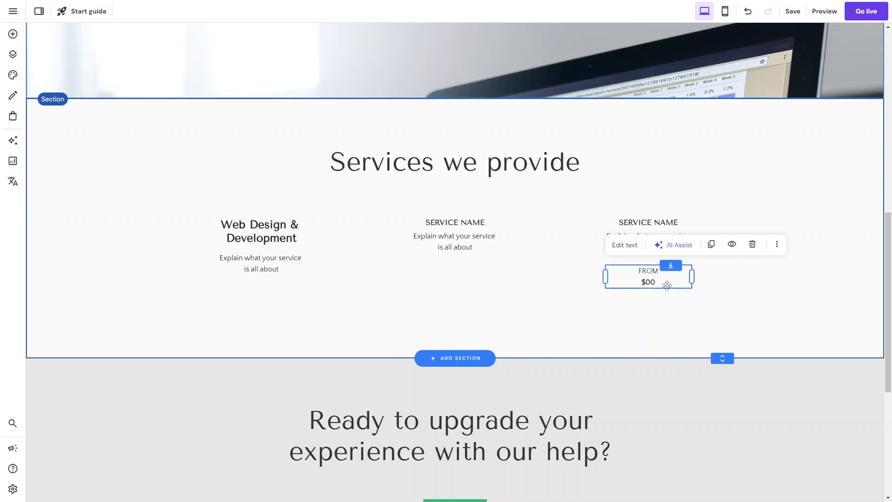
pyautogui.press('Delete')
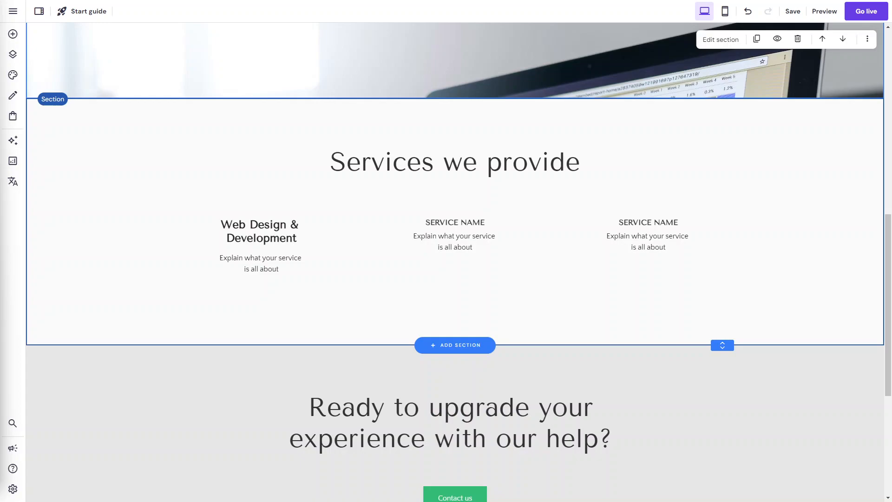
# - Widen the "Web Design & Development" text box and move it slightly up towards the section heading
pyautogui.click(251, 249)
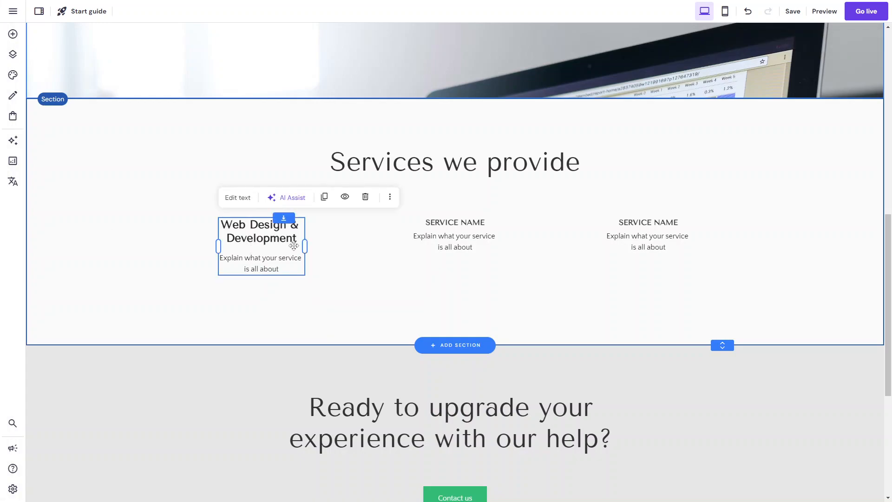
pyautogui.moveTo(306, 247); pyautogui.dragTo(359, 247)
pyautogui.moveTo(303, 259)
pyautogui.mouseDown()
pyautogui.moveTo(292, 259)
pyautogui.moveTo(300, 247)
pyautogui.mouseUp()
# - Replace the first service's description with "We build websites that engage and inspire, showcasing our clients’ business, highlighting what separates them from the rest."
pyautogui.click(237, 188)
pyautogui.tripleClick(261, 251)
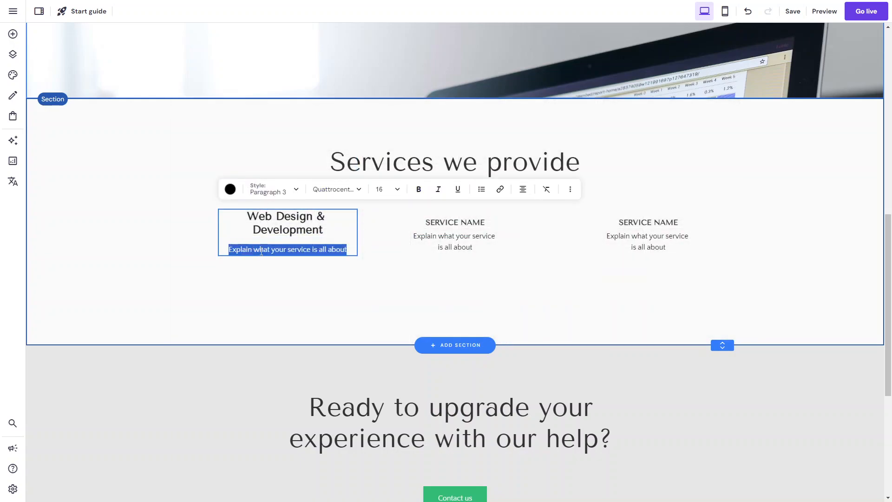
pyautogui.write('We build websites that engage and inspire, showcasing our clients’ business, highlighting what separates them from the rest.')
# - Delete the two remaining placeholder service text boxes from the "Services we provide" section
pyautogui.click(467, 235)
pyautogui.click(647, 237)
pyautogui.press('Delete')
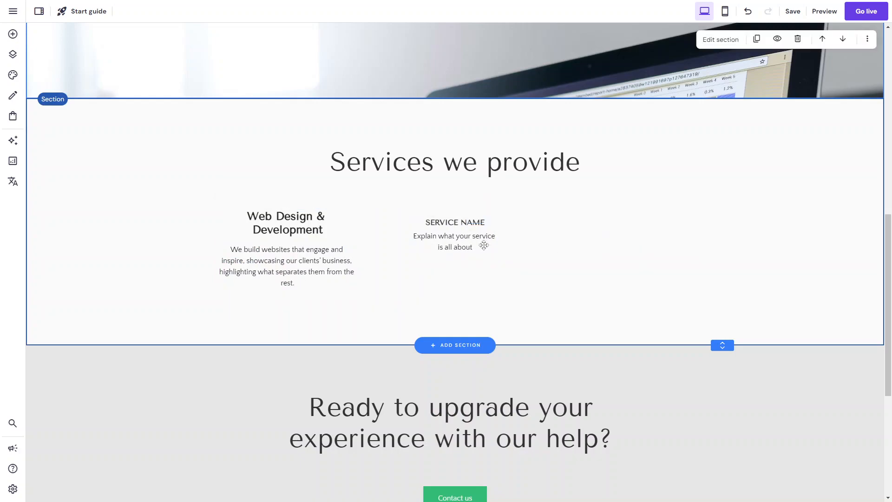
pyautogui.click(440, 247)
pyautogui.press('Delete')
# - Duplicate the "Web Design & Development" text box and place the copy beside it in the middle of the section
pyautogui.click(336, 273)
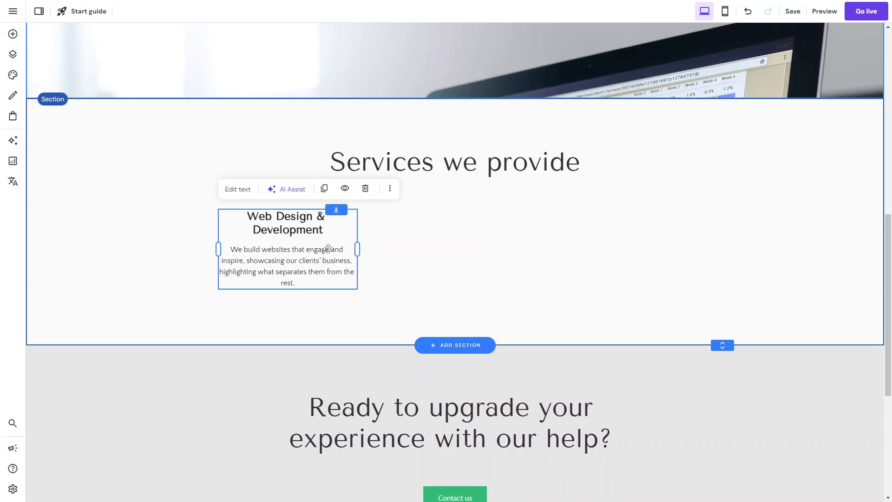
pyautogui.click(324, 188)
pyautogui.moveTo(286, 284); pyautogui.dragTo(455, 277)
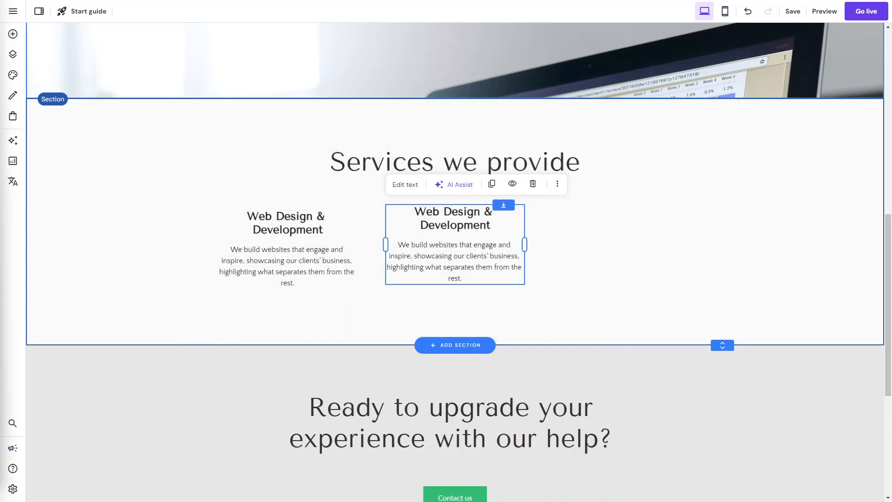
# - Change the heading of the middle service text box to "Digital Marketing Services"
pyautogui.click(404, 185)
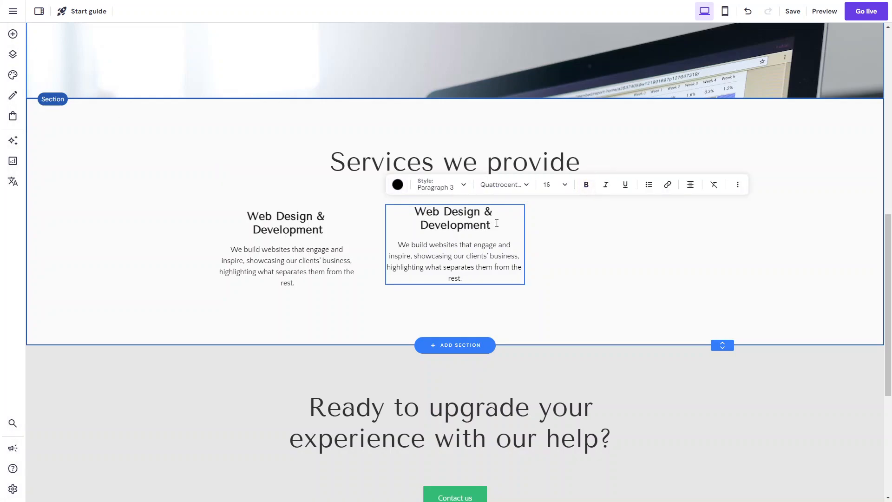
pyautogui.moveTo(497, 224); pyautogui.dragTo(402, 218)
pyautogui.write('Digital Marketing Services')
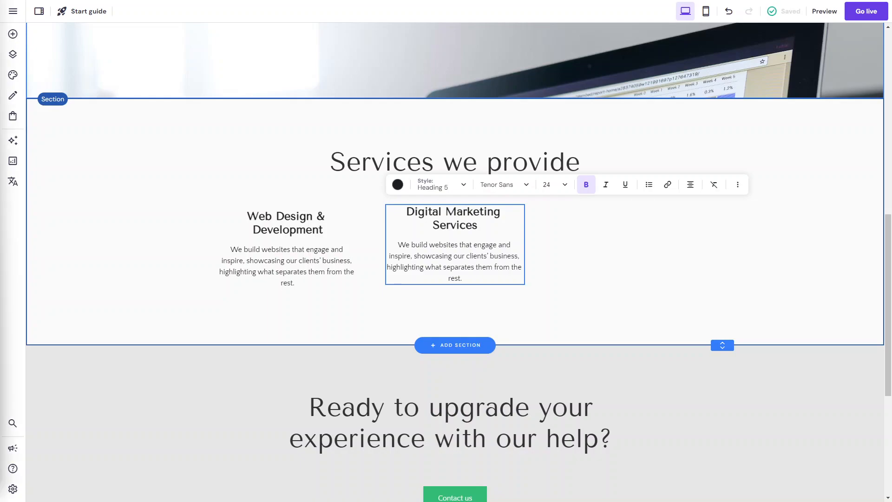
pyautogui.press('Right')
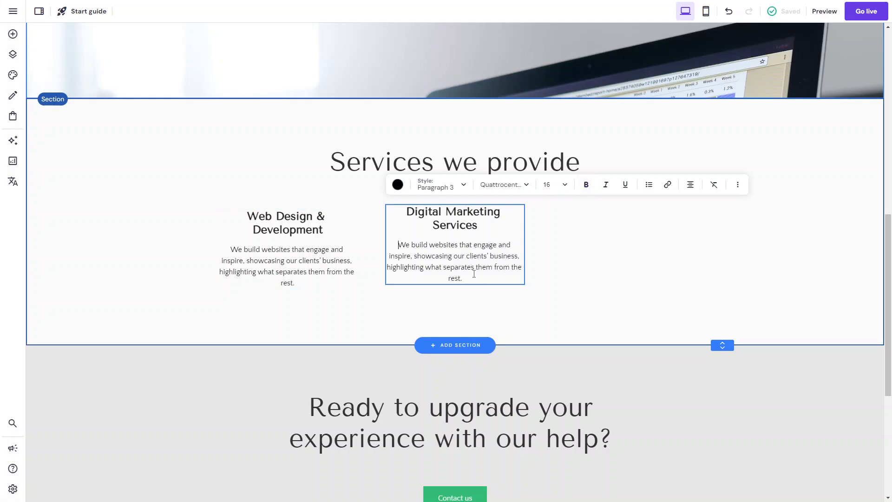
# - Replace the middle service's description with the blurb beginning "Whether you’re targeting new customers or building relationships with existing clients, a digital marketing strategy will help you"
pyautogui.moveTo(467, 278); pyautogui.dragTo(400, 240)
pyautogui.write('Whether you’re targeting new customers or building relationships with existing clients, a digital marketing strategy will help you reach your target audience on the platforms they love to use.')
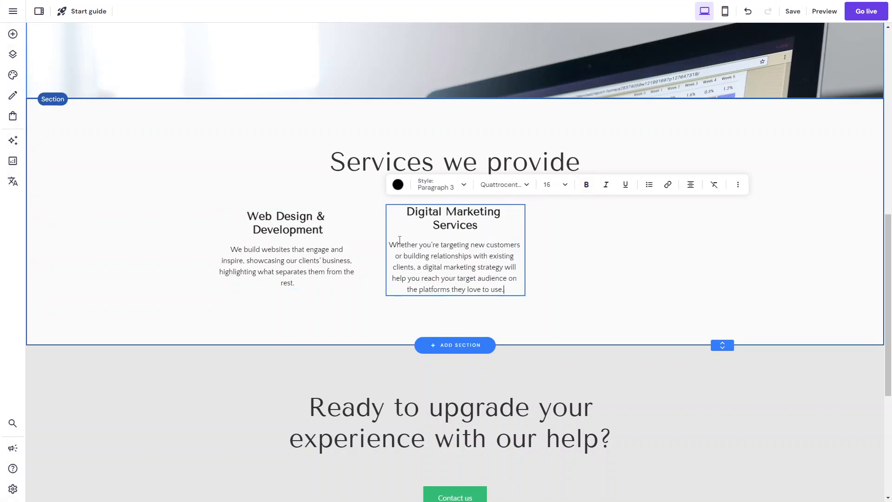
pyautogui.press('Escape')
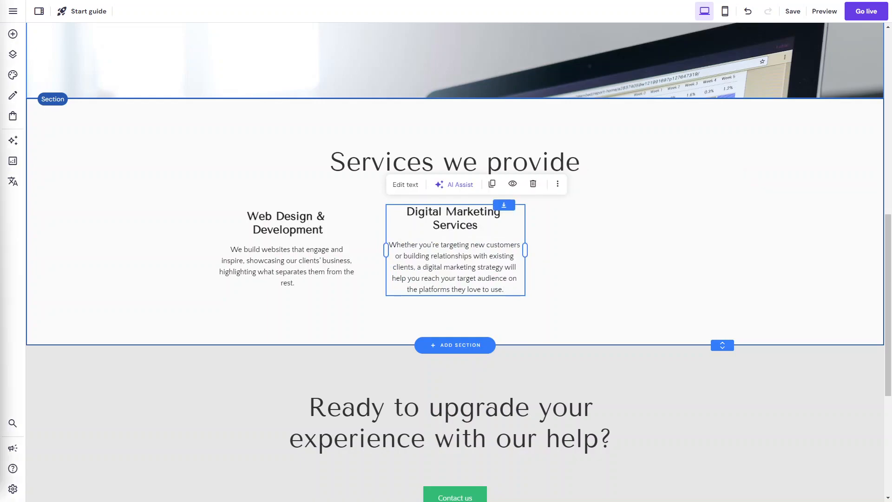
# - Duplicate the "Digital Marketing Services" text box and place the copy level with it as the third service
pyautogui.click(492, 183)
pyautogui.moveTo(464, 251); pyautogui.dragTo(589, 201)
pyautogui.click(601, 185)
pyautogui.press('Escape')
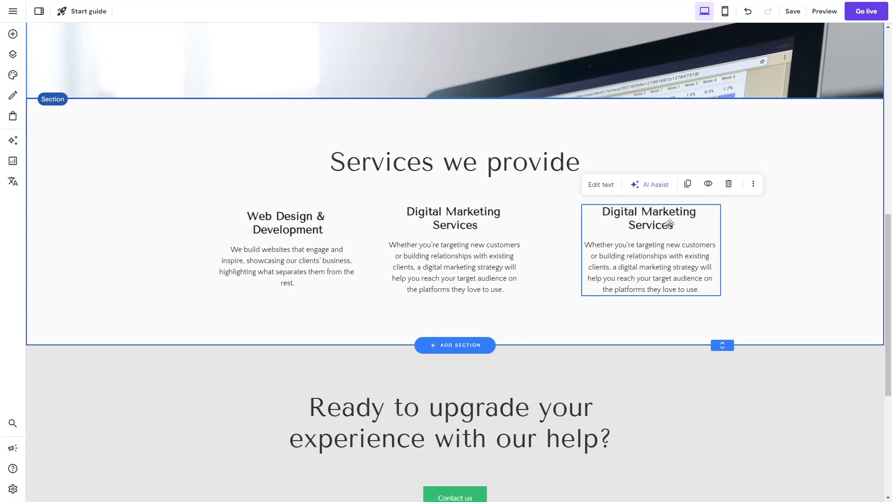
# - Change the heading of the third service text box to "Content Marketing Services"
pyautogui.click(601, 185)
pyautogui.moveTo(675, 226); pyautogui.dragTo(597, 212)
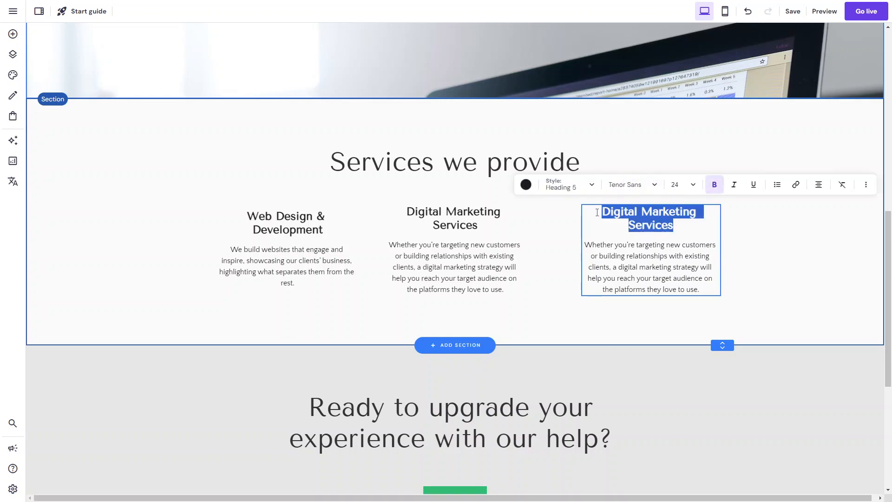
pyautogui.write('Content ')
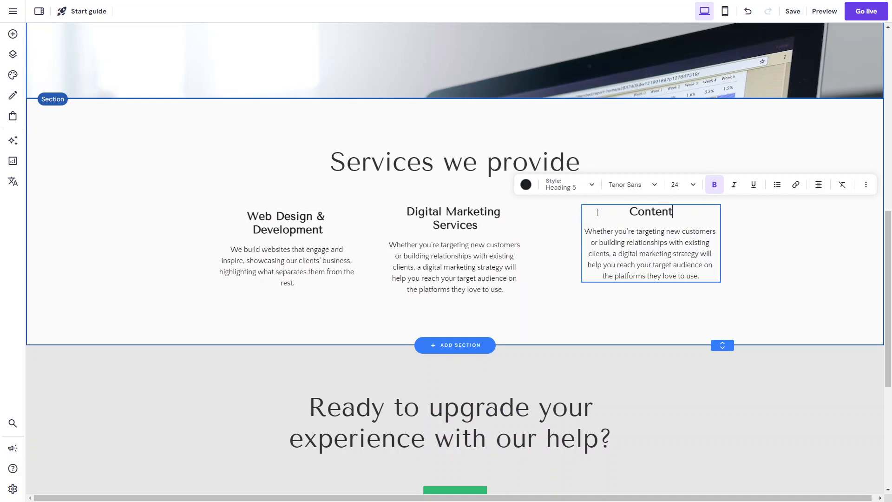
pyautogui.write('MAr')
pyautogui.press('BackSpace')
pyautogui.press('BackSpace')
pyautogui.write('a')
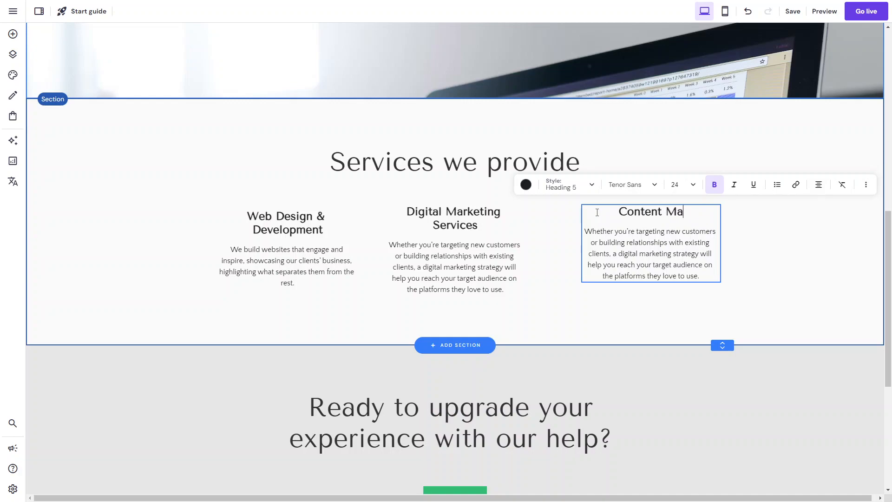
pyautogui.write('rketing Services')
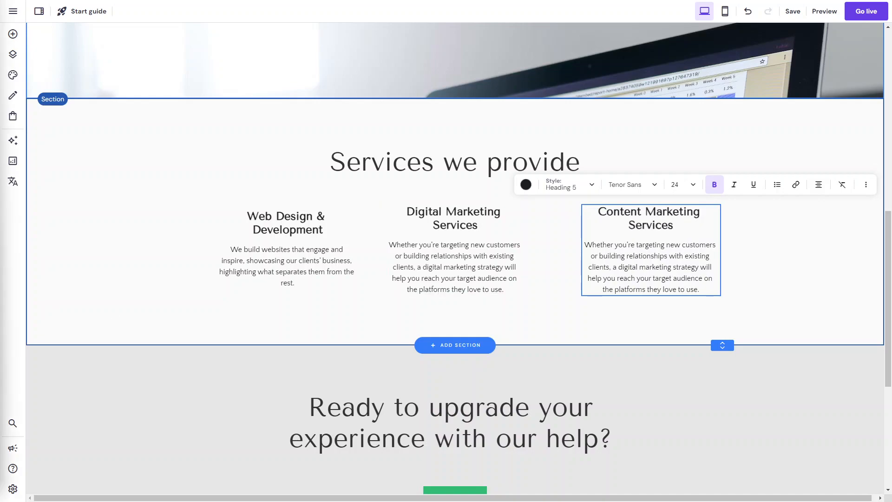
pyautogui.moveTo(585, 245)
pyautogui.mouseDown()
pyautogui.moveTo(691, 280)
pyautogui.moveTo(582, 244)
pyautogui.mouseUp()
pyautogui.click(578, 244)
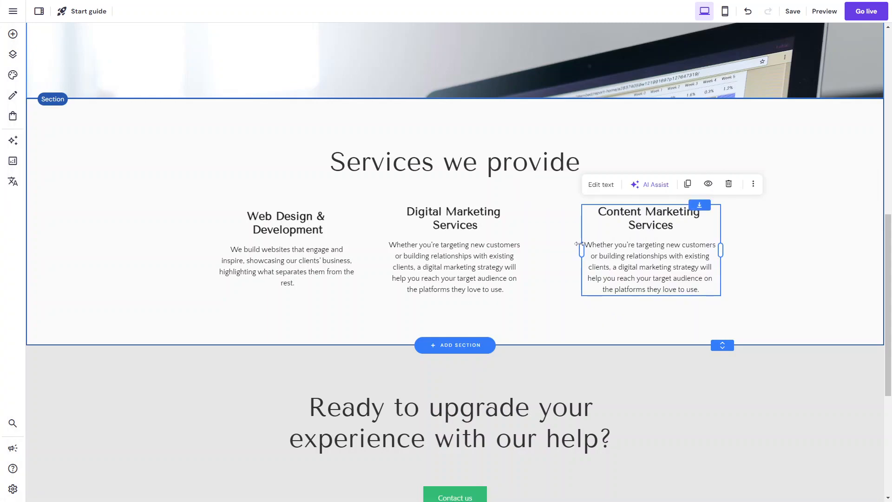
pyautogui.click(595, 184)
pyautogui.moveTo(702, 289); pyautogui.dragTo(584, 243)
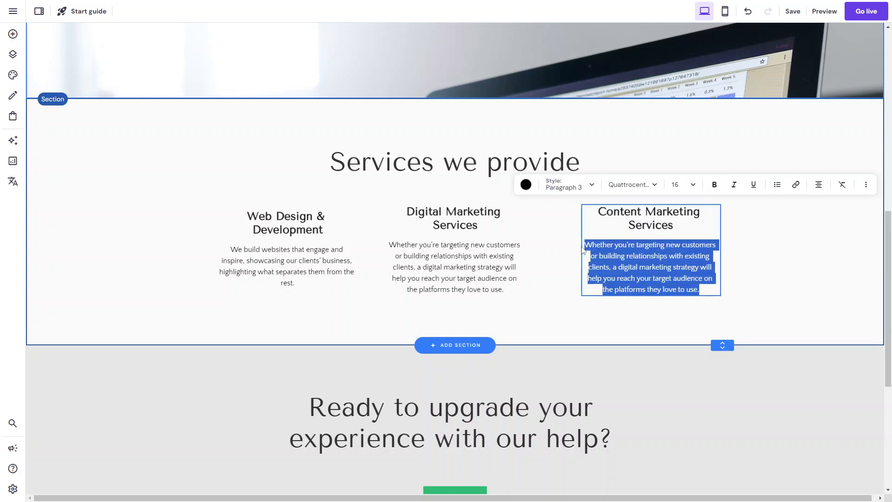
pyautogui.click(580, 246)
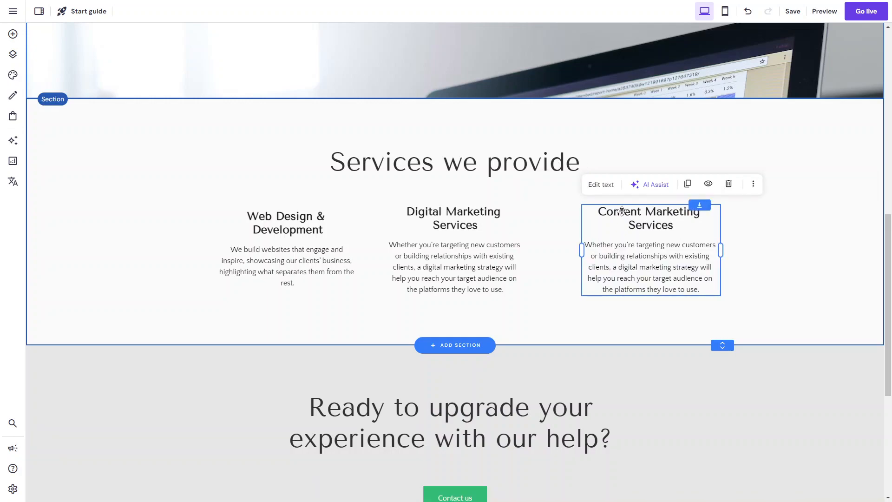
# - Replace the third service's description with a blurb opening "Content marketing is at the heart of any successful digital marketing campaign" and covering conversions, search ranking and audience engagement
pyautogui.click(600, 185)
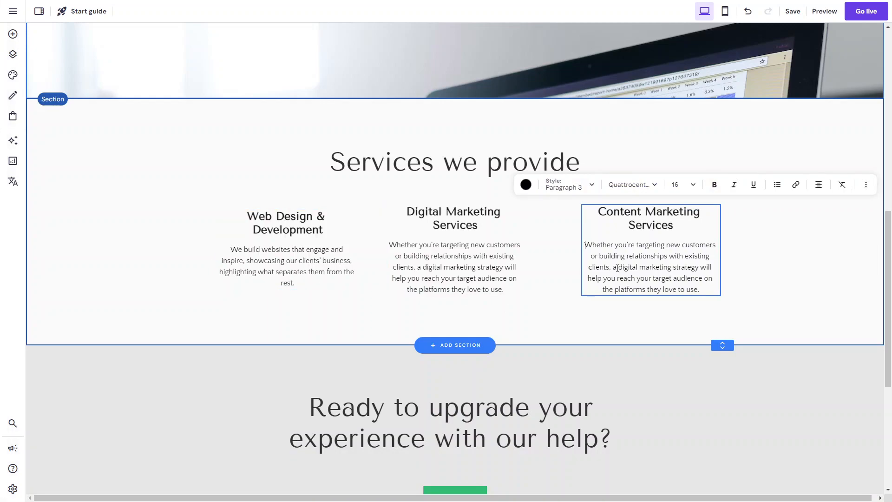
pyautogui.moveTo(590, 248); pyautogui.dragTo(701, 291)
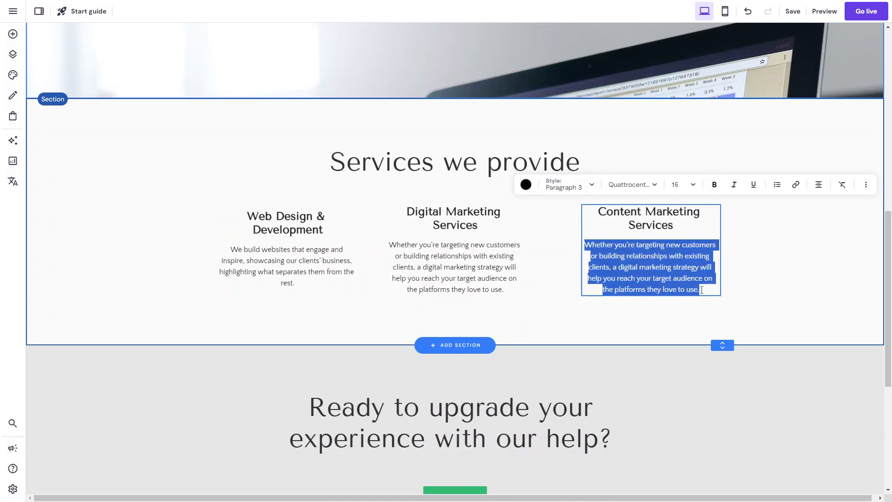
pyautogui.press('BackSpace')
pyautogui.write('Content marketing is at the heart of any successful digital marketing campaign. Influence conversions and enhance your organic search ranking with content that truly engages your target audience.')
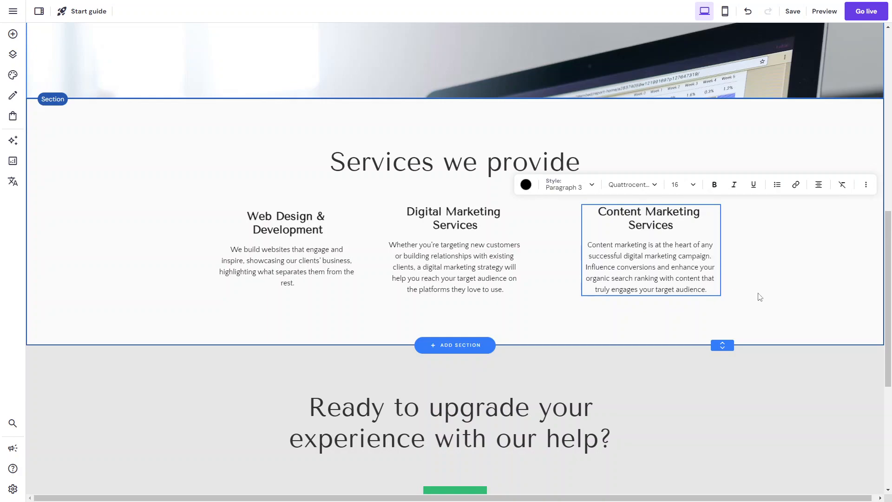
pyautogui.press('Escape')
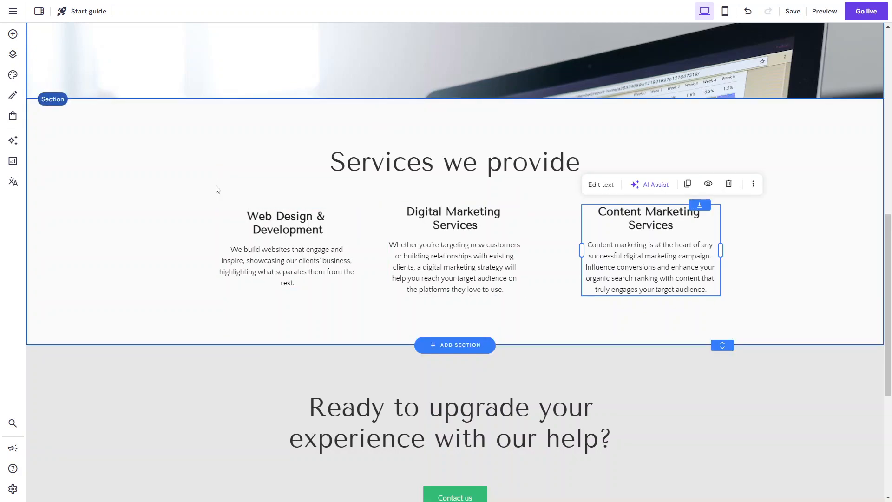
# - Review the homepage layout from the image banner through the services section to the closing contact section
pyautogui.scroll(-3, 216, 189)
pyautogui.scroll(5, 216, 189)
pyautogui.scroll(-4, 215, 189)
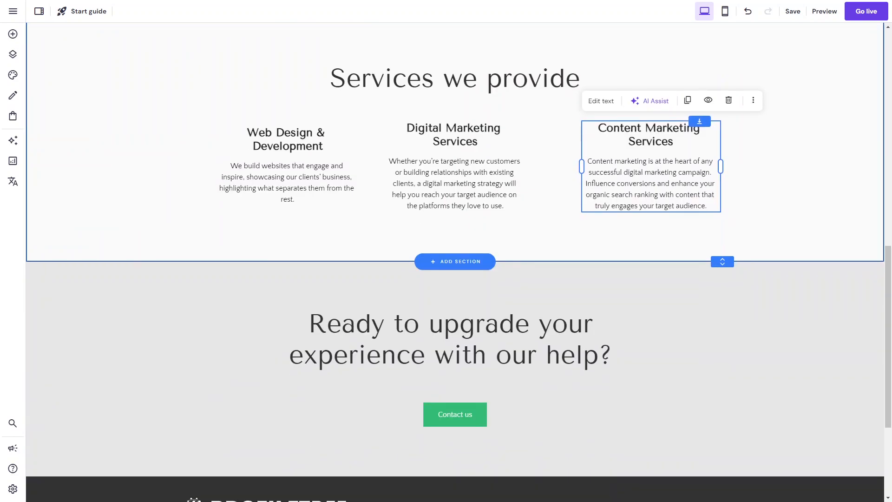
pyautogui.scroll(3, 409, 93)
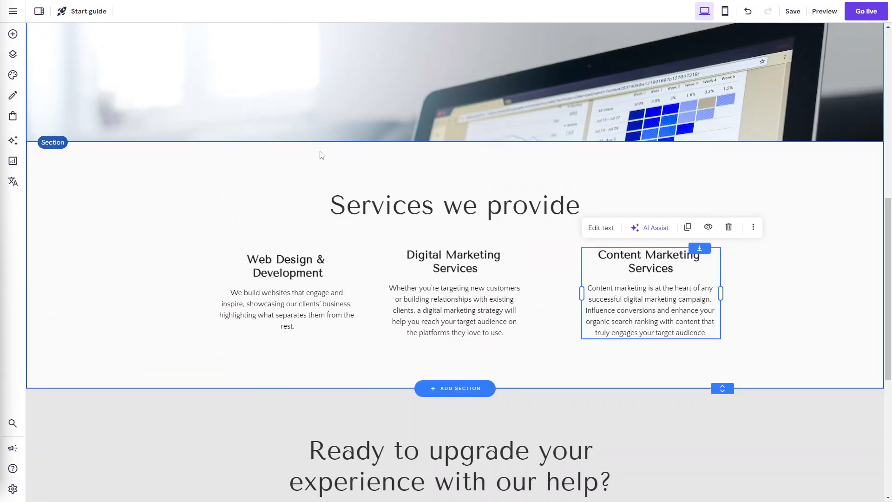
pyautogui.scroll(8, 320, 155)
pyautogui.scroll(-10, 320, 155)
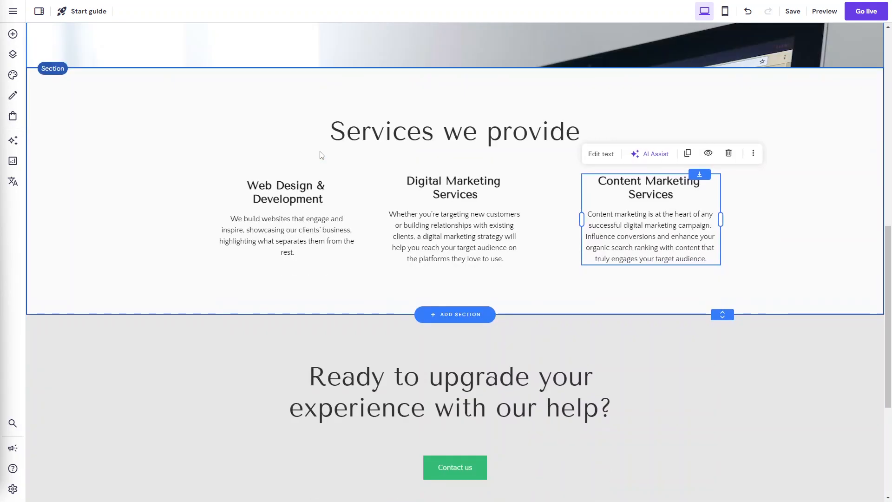
pyautogui.scroll(-3, 322, 155)
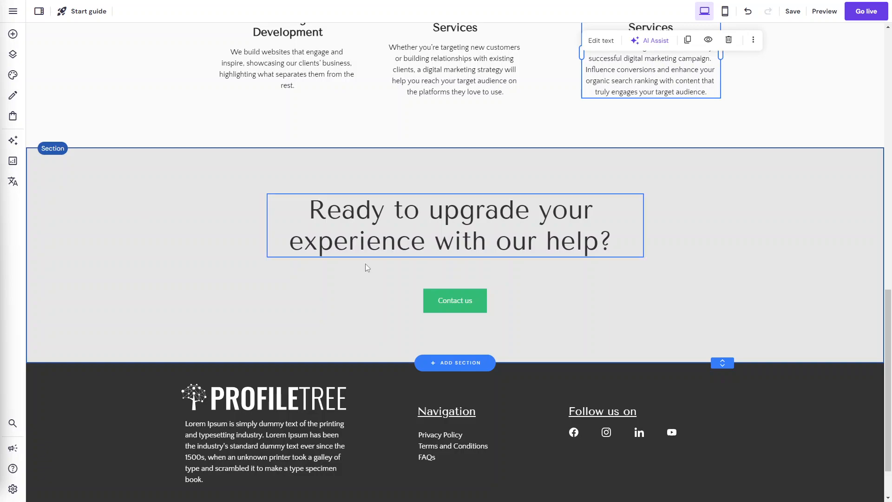
# - Replace the heading above the "Contact us" button with "Ready to grow online?" and colour it green
pyautogui.click(403, 197)
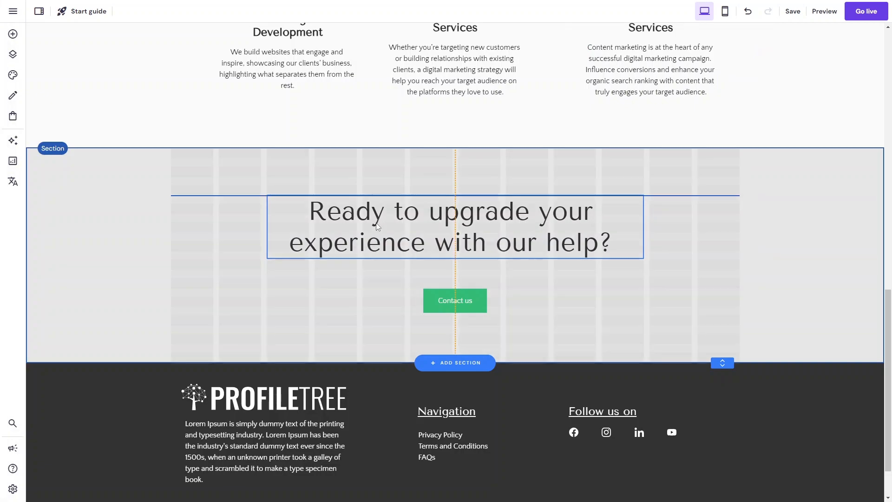
pyautogui.click(286, 175)
pyautogui.hotkey('ctrl', 'a')
pyautogui.write('Ready to grow online?')
pyautogui.hotkey('ctrl', 'a')
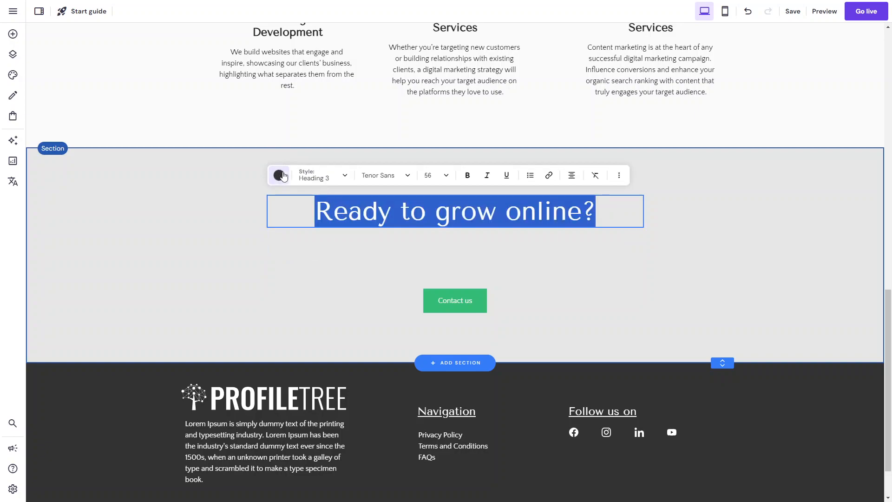
pyautogui.click(279, 175)
pyautogui.click(346, 209)
pyautogui.press('Right')
pyautogui.press('Return')
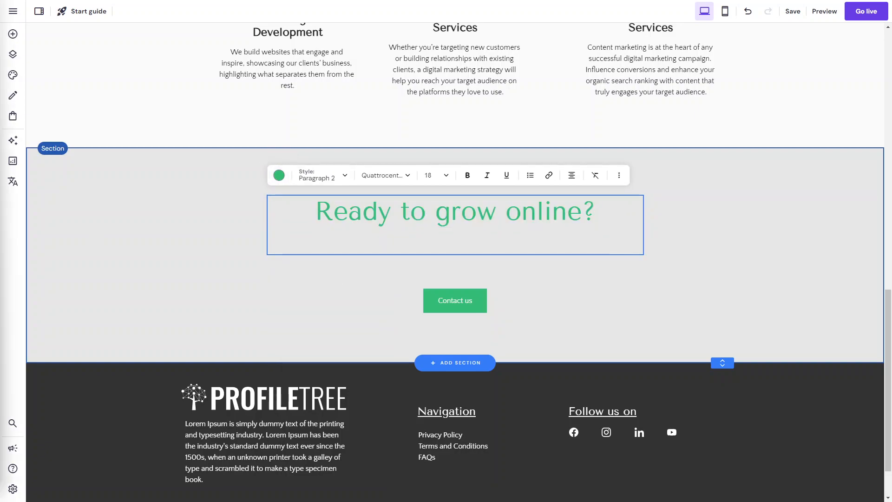
pyautogui.press('BackSpace')
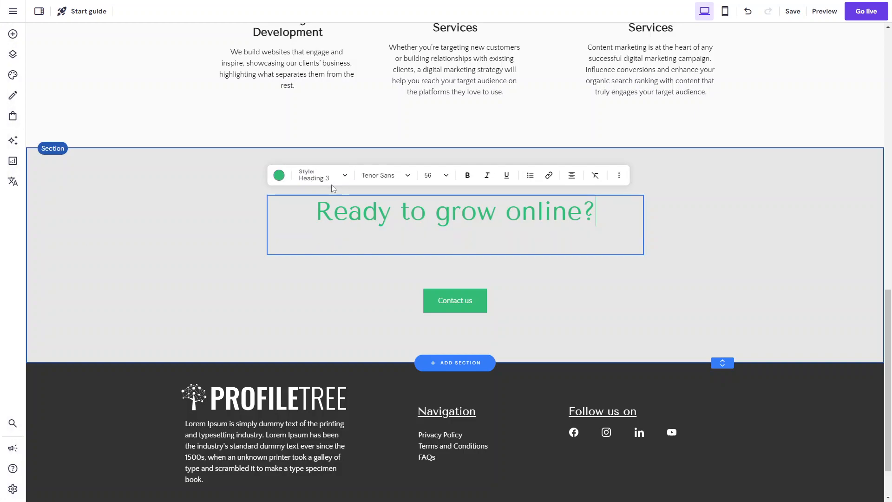
pyautogui.click(325, 176)
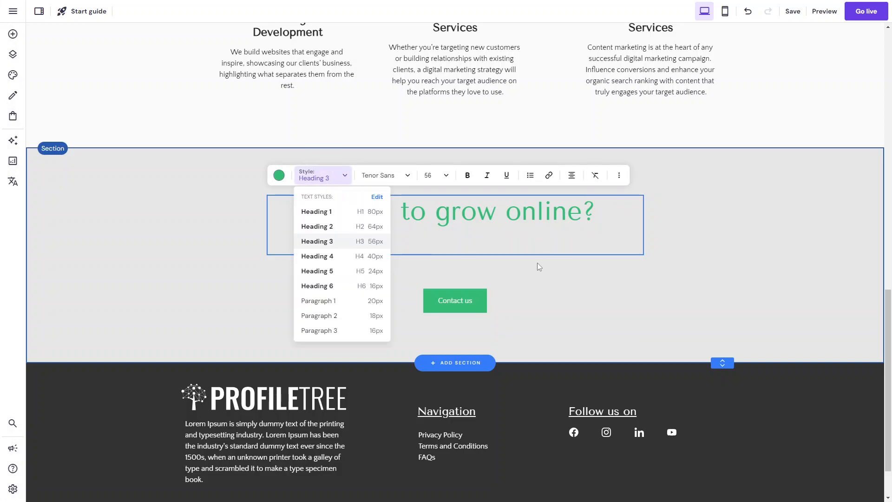
pyautogui.click(492, 264)
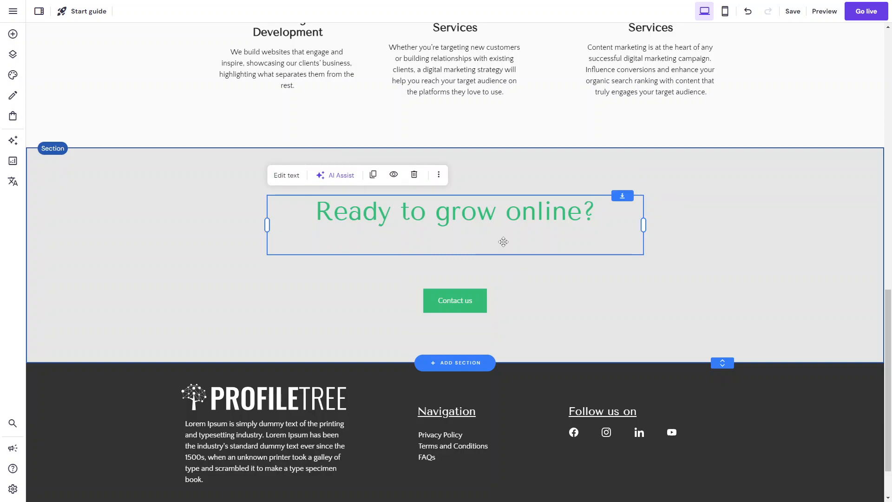
pyautogui.click(454, 263)
pyautogui.click(442, 223)
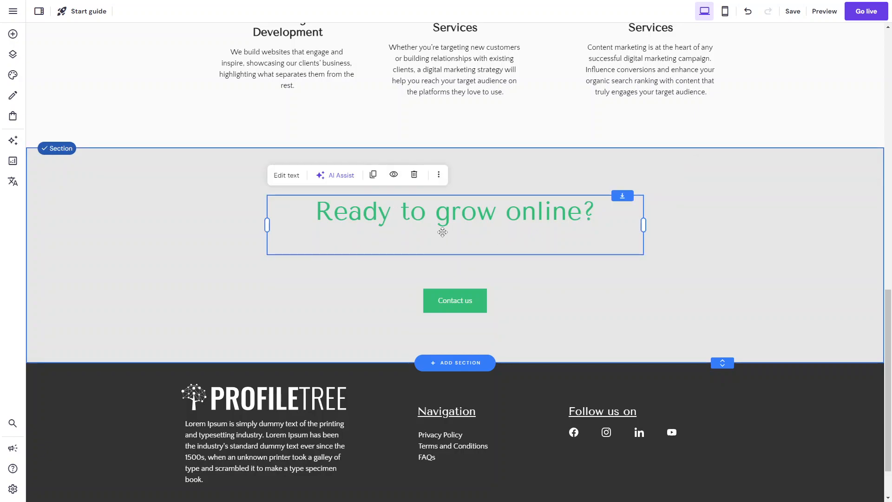
pyautogui.click(283, 175)
pyautogui.press('BackSpace')
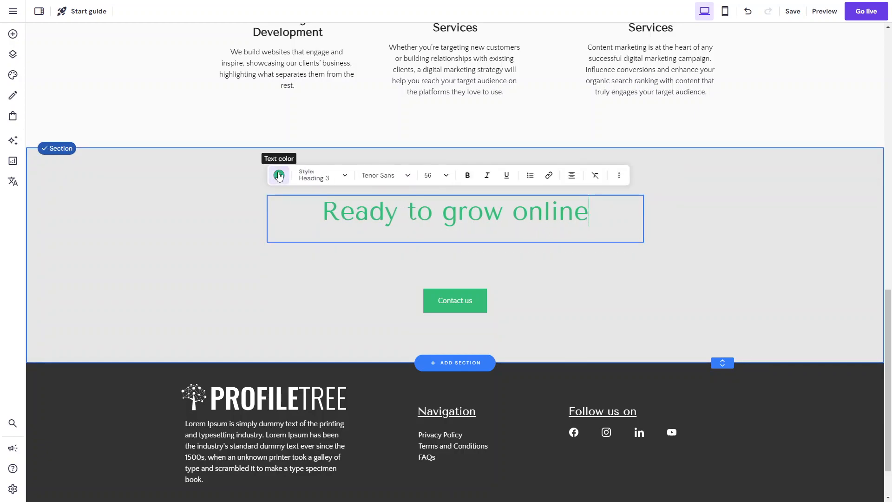
pyautogui.write('?')
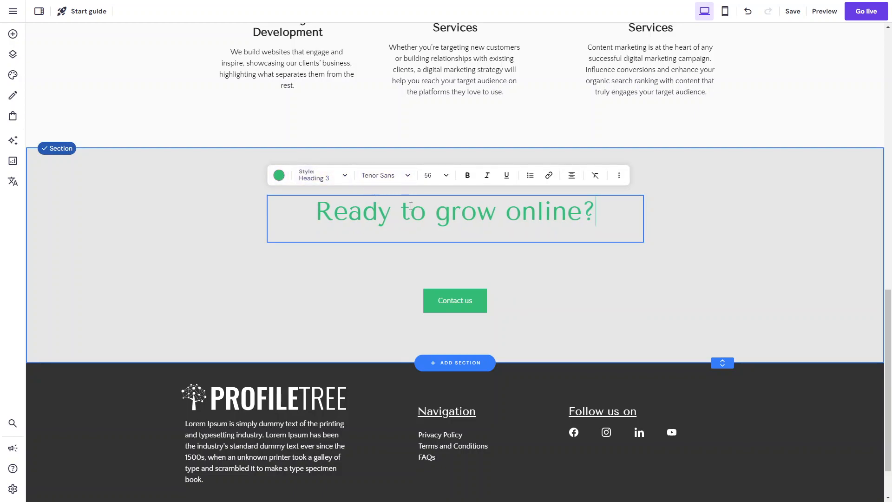
pyautogui.press('Escape')
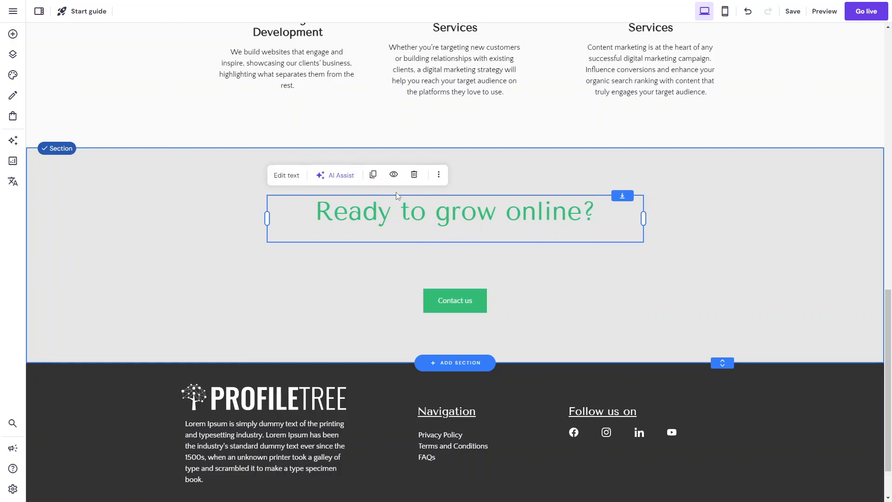
# - Duplicate the "Ready to grow online?" heading directly beneath itself and change the copy's text to "Start your website or digital project today."
pyautogui.click(374, 176)
pyautogui.moveTo(452, 244); pyautogui.dragTo(452, 274)
pyautogui.click(286, 212)
pyautogui.click(357, 246)
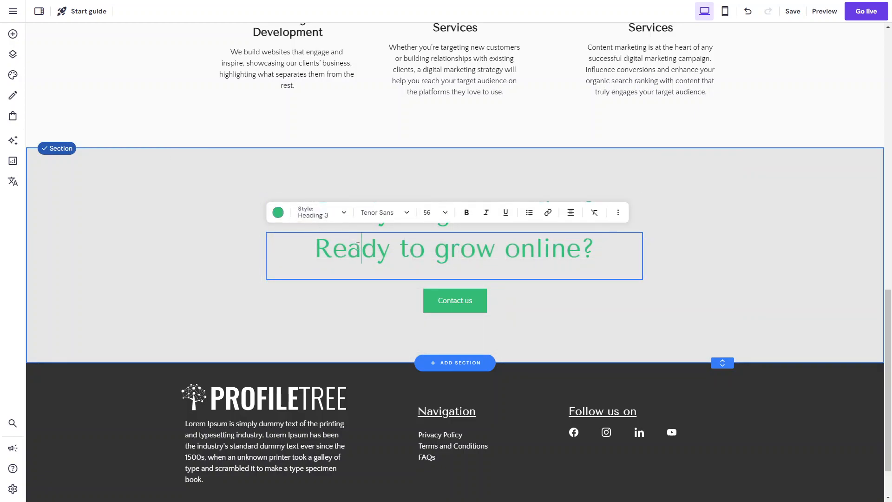
pyautogui.hotkey('ctrl', 'a')
pyautogui.write('Start your website or digital project today.')
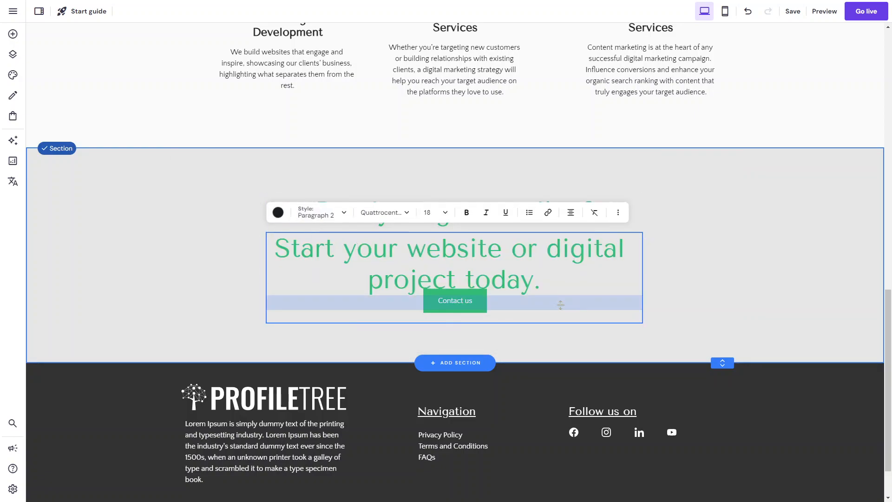
# - Change the text colour of the "Start your website or digital project today." line and widen its text box so "project" fits on the first line
pyautogui.hotkey('ctrl', 'a')
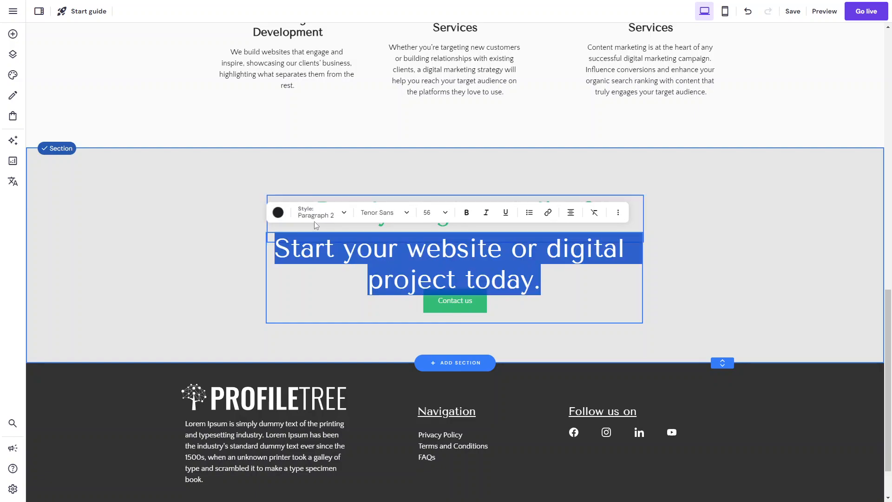
pyautogui.click(278, 213)
pyautogui.click(280, 247)
pyautogui.click(701, 289)
pyautogui.click(591, 271)
pyautogui.moveTo(642, 274); pyautogui.dragTo(740, 277)
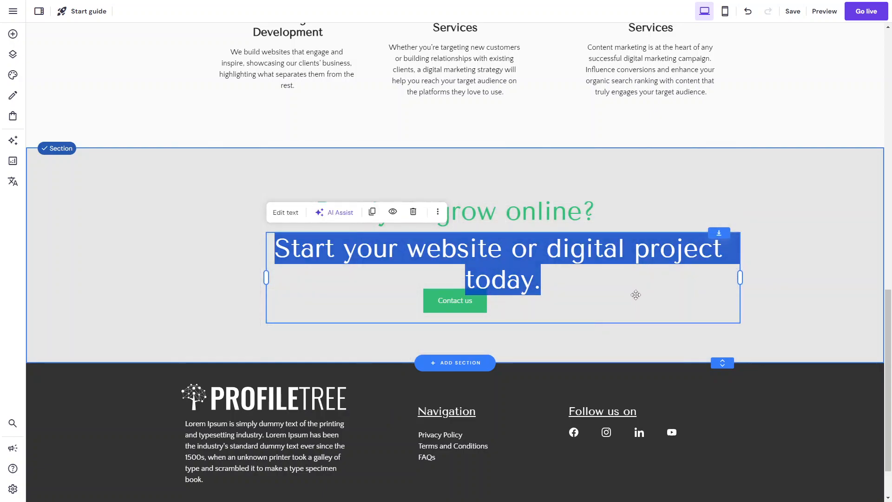
# - Widen the "Start your website or digital project today." text box so the whole sentence fits on one line
pyautogui.moveTo(267, 282); pyautogui.dragTo(186, 281)
pyautogui.click(183, 274)
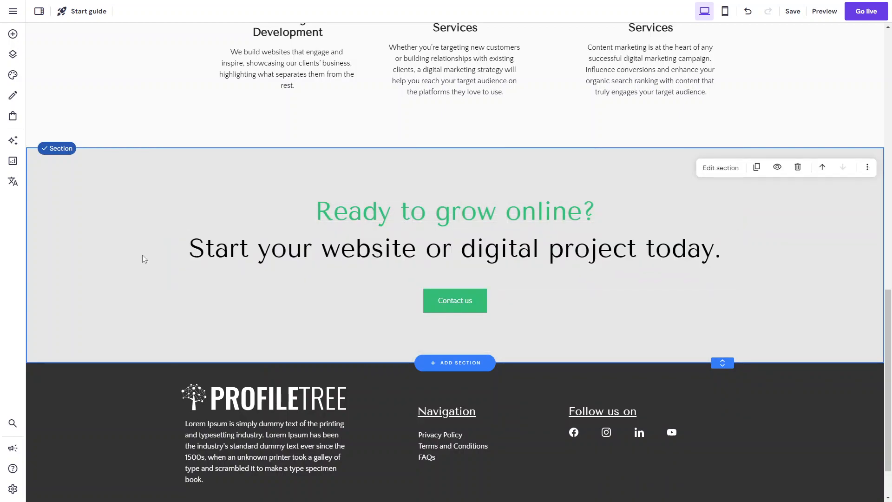
pyautogui.scroll(1, 502, 230)
pyautogui.scroll(-2, 502, 232)
pyautogui.moveTo(500, 339); pyautogui.dragTo(498, 238)
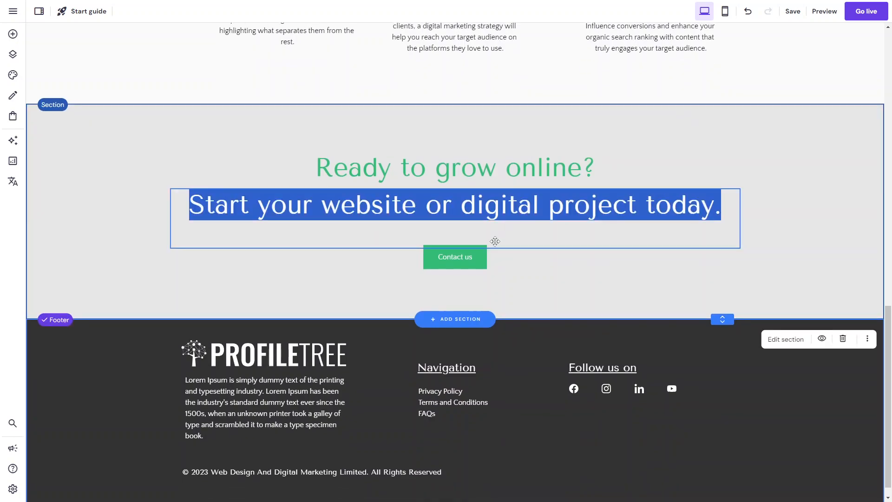
pyautogui.click(476, 283)
# - Increase the height of the image banner section above "Services we provide" and review the desktop homepage up to its header
pyautogui.scroll(6, 476, 289)
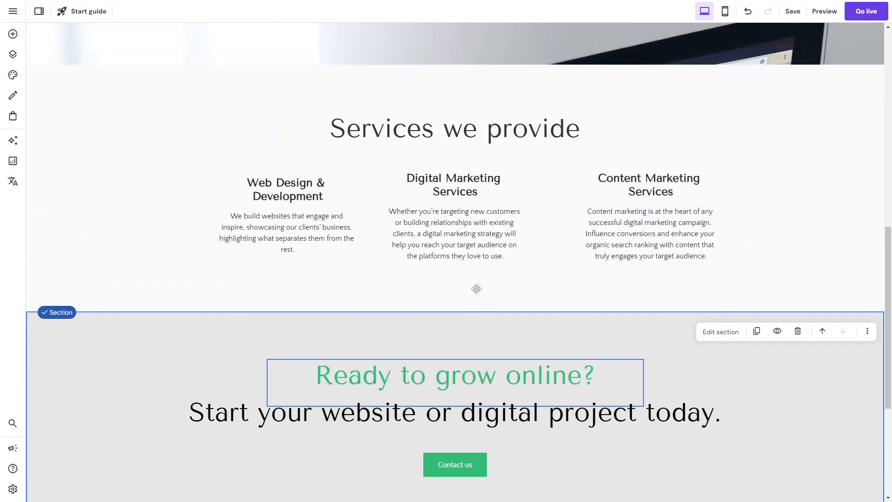
pyautogui.scroll(8, 477, 290)
pyautogui.scroll(-12, 476, 288)
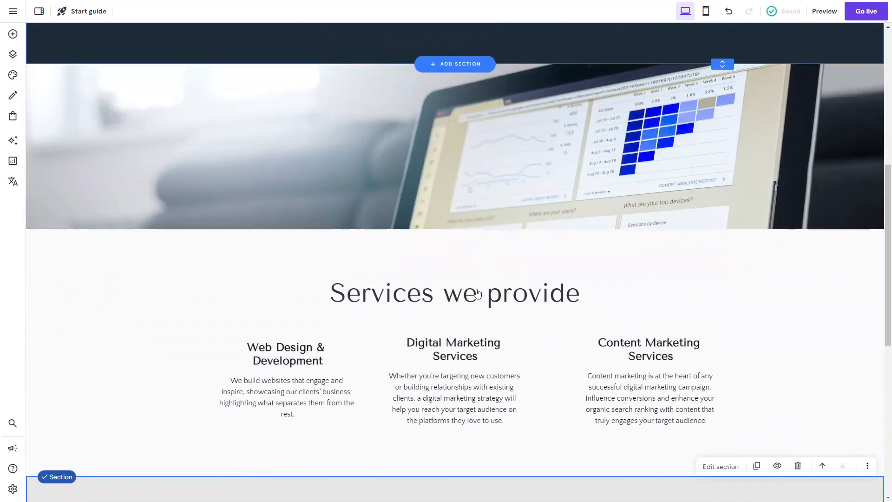
pyautogui.scroll(4, 476, 288)
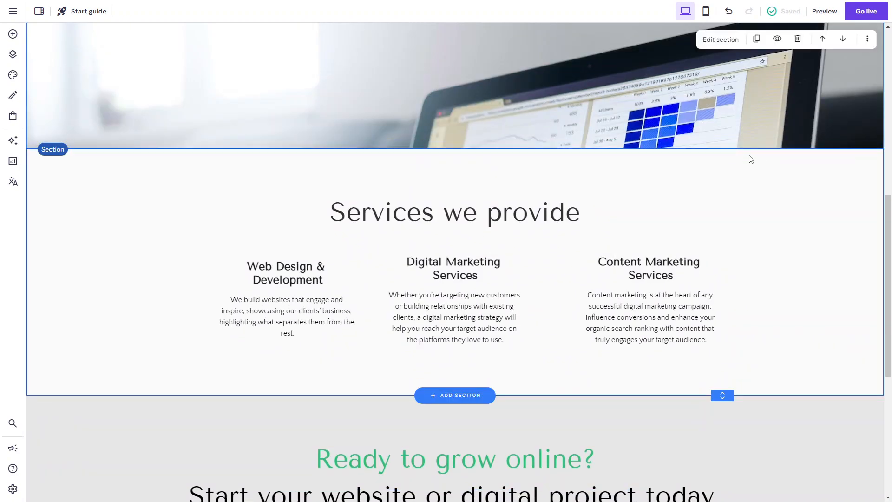
pyautogui.moveTo(723, 149); pyautogui.dragTo(723, 191)
pyautogui.scroll(10, 678, 123)
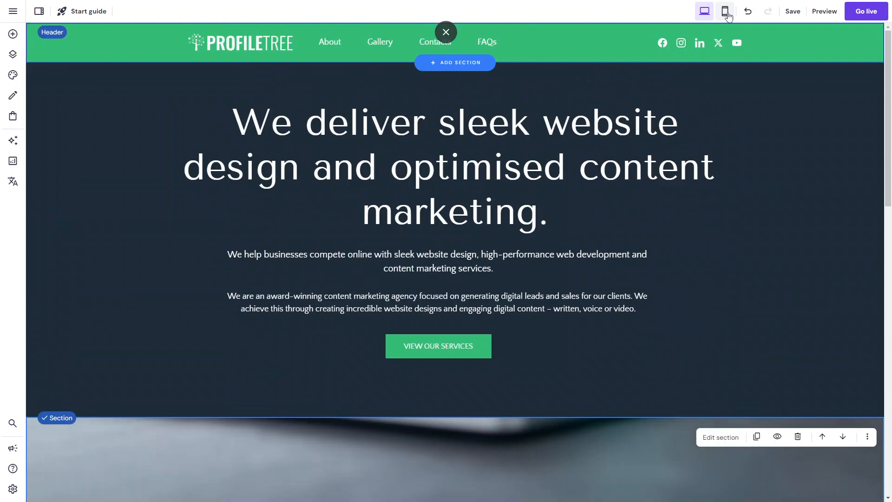
# - In the mobile layout, widen the "VIEW OUR SERVICES" button so its full label fits, and centre it in the hero section
pyautogui.click(726, 13)
pyautogui.scroll(-3, 604, 244)
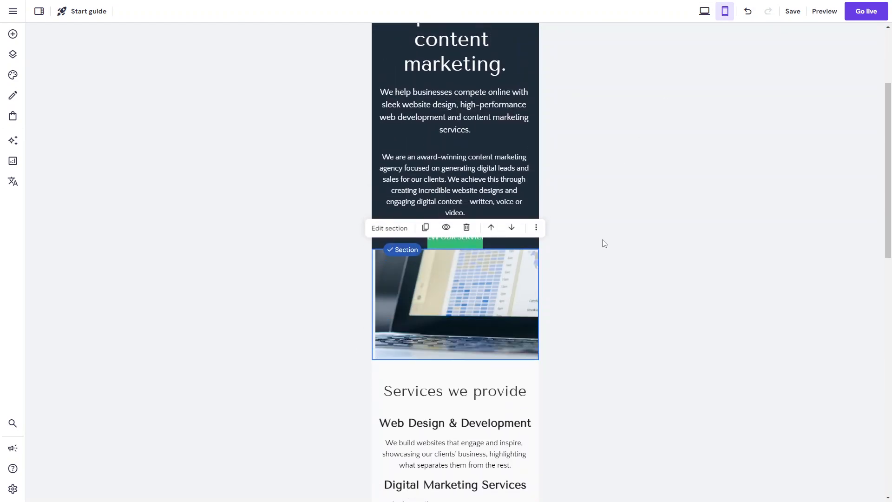
pyautogui.click(463, 248)
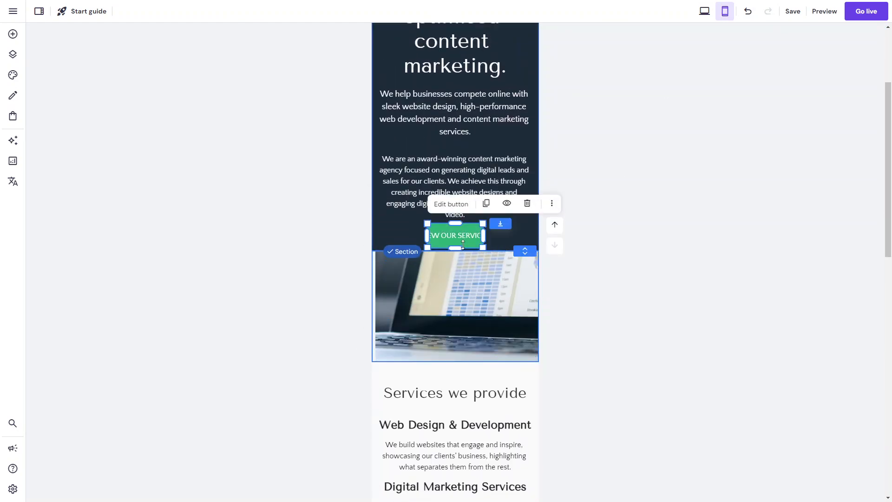
pyautogui.moveTo(483, 236); pyautogui.dragTo(509, 236)
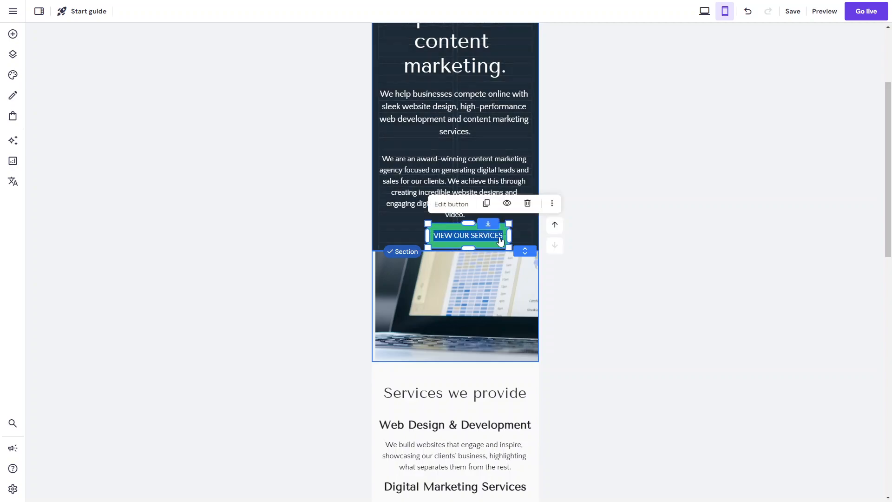
pyautogui.click(482, 241)
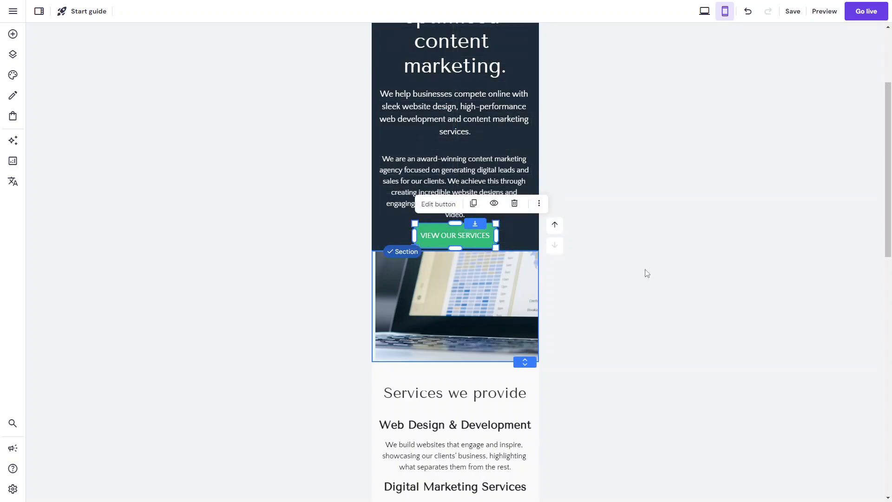
# - Extend the mobile hero section's bottom edge to leave space below the "VIEW OUR SERVICES" button
pyautogui.scroll(3, 640, 171)
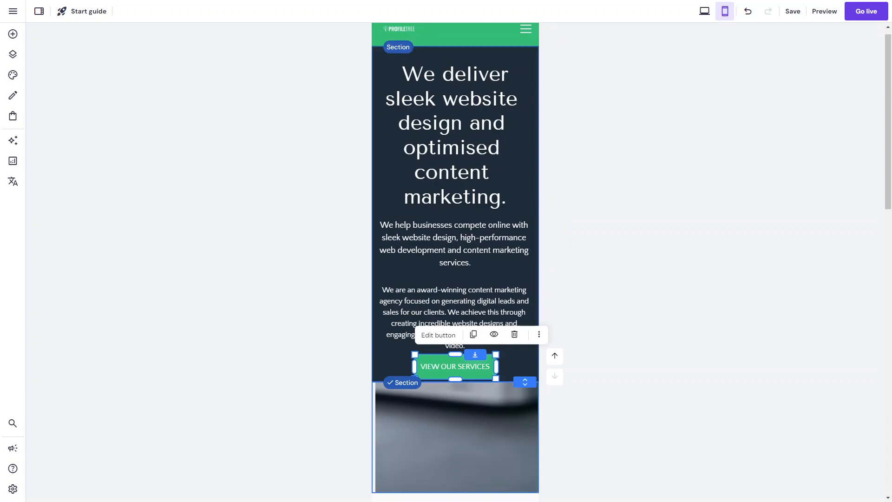
pyautogui.click(516, 367)
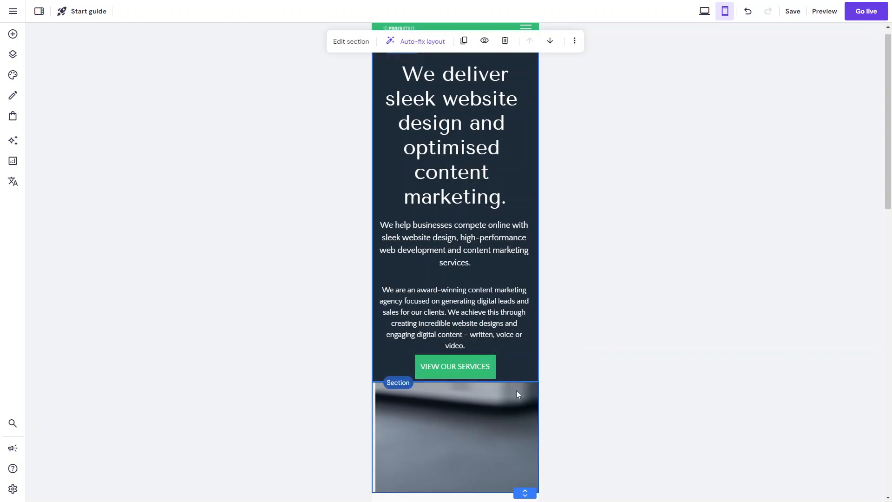
pyautogui.moveTo(525, 382); pyautogui.dragTo(525, 403)
# - Hide the image banner section on mobile while leaving it visible on desktop
pyautogui.scroll(-4, 647, 406)
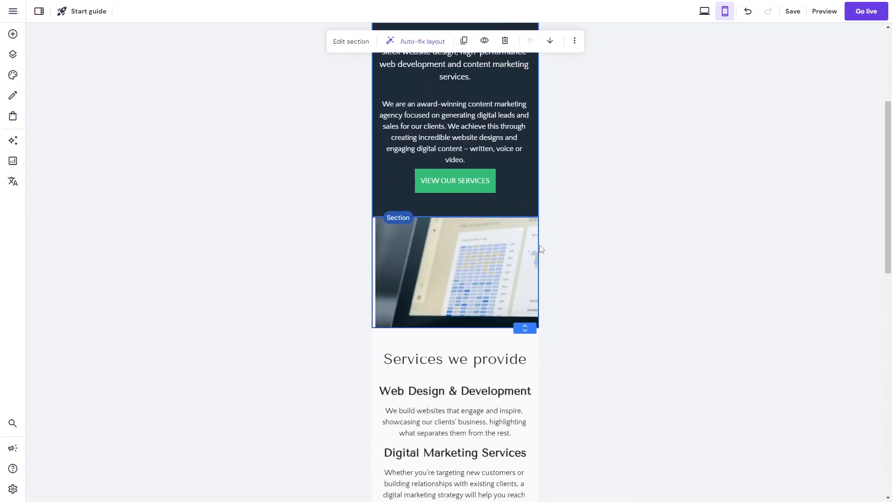
pyautogui.click(484, 262)
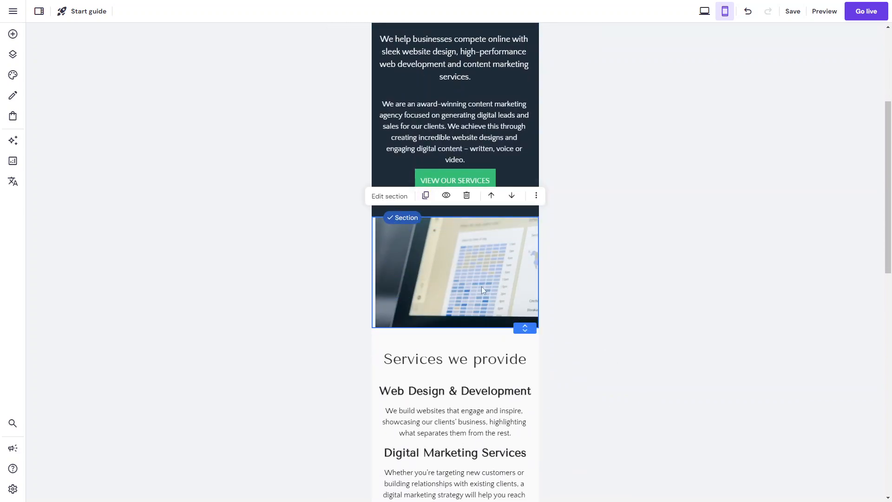
pyautogui.scroll(-1, 587, 350)
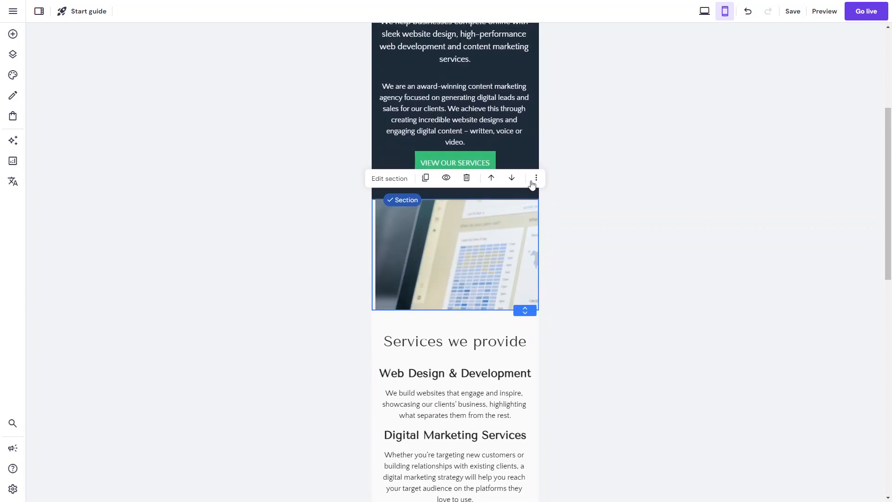
pyautogui.click(538, 178)
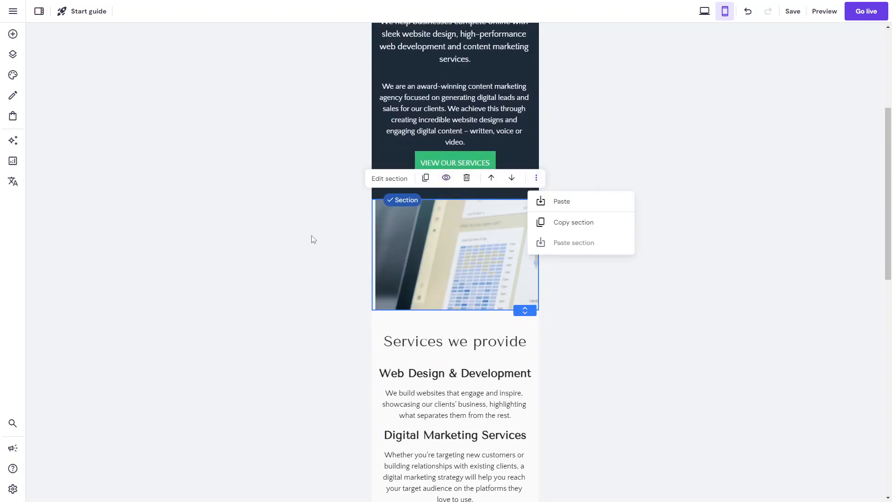
pyautogui.scroll(2, 486, 266)
pyautogui.scroll(-4, 486, 266)
pyautogui.scroll(3, 486, 266)
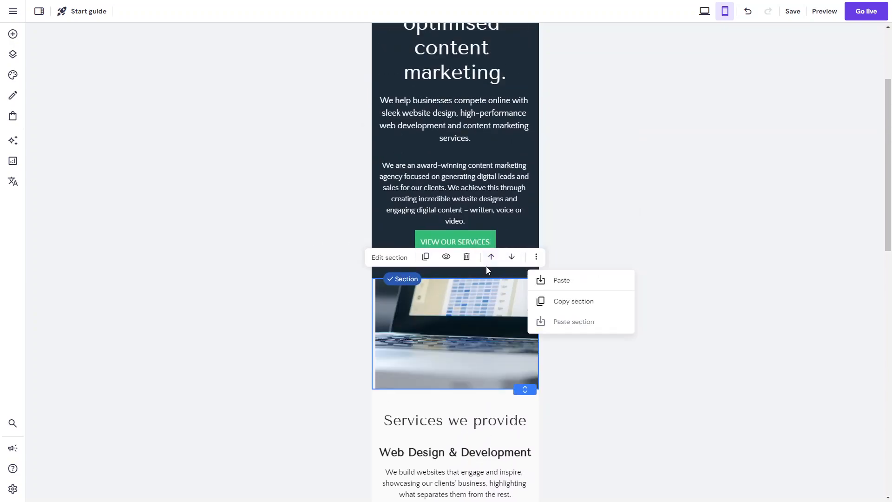
pyautogui.scroll(-7, 486, 266)
pyautogui.scroll(-5, 487, 270)
pyautogui.scroll(11, 487, 270)
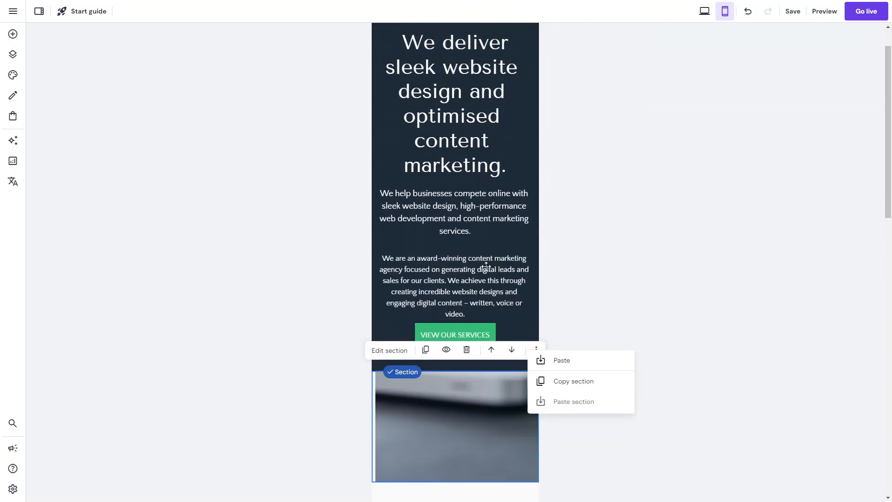
pyautogui.scroll(-3, 487, 270)
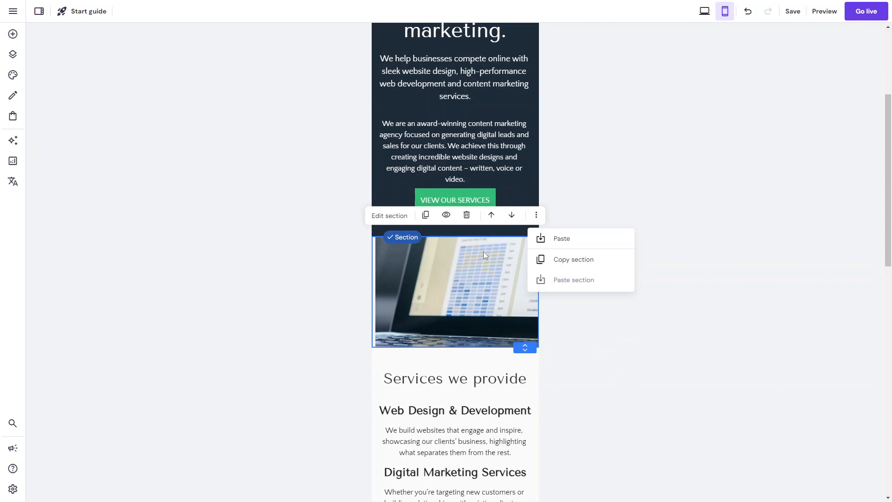
pyautogui.click(446, 215)
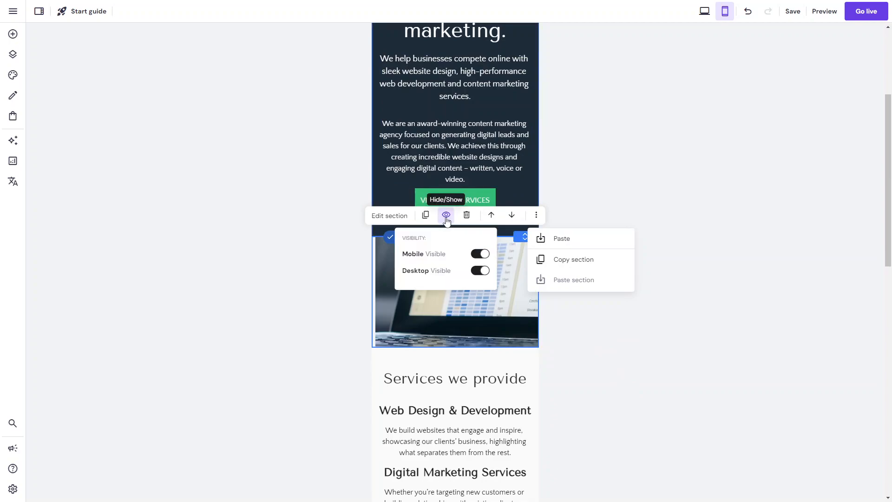
pyautogui.click(487, 255)
pyautogui.click(283, 308)
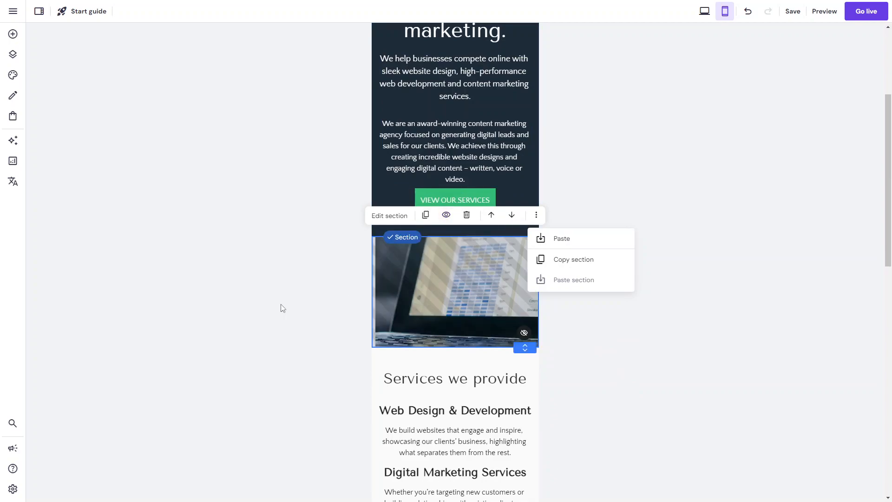
# - Extend the mobile services section's bottom edge to add space beneath the Content Marketing Services text
pyautogui.scroll(-5, 560, 412)
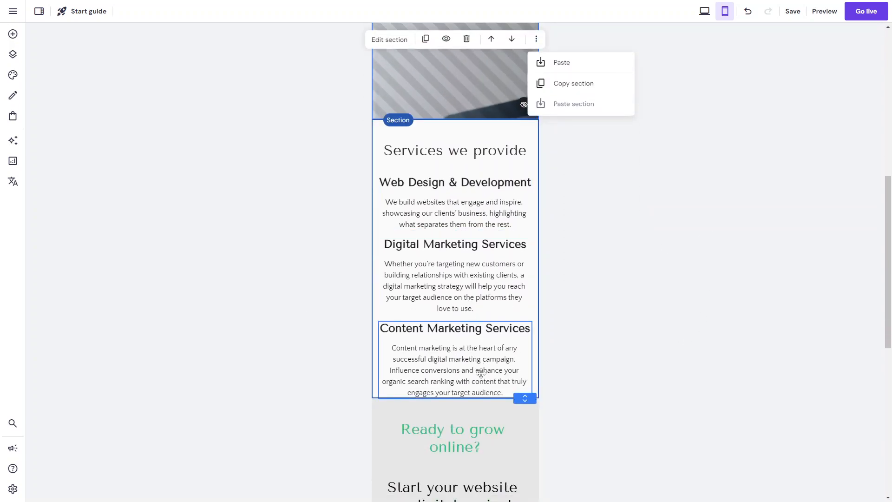
pyautogui.moveTo(518, 398); pyautogui.dragTo(527, 424)
pyautogui.scroll(-4, 594, 352)
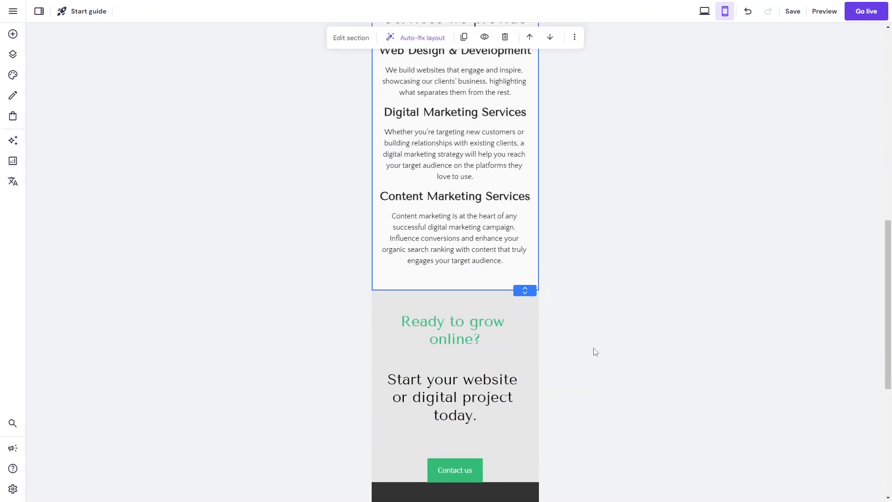
# - Extend the mobile "Ready to grow online?" section downward and keep the "Contact us" button clear of the footer
pyautogui.scroll(1, 594, 352)
pyautogui.click(522, 384)
pyautogui.moveTo(524, 390); pyautogui.dragTo(525, 419)
pyautogui.moveTo(464, 303); pyautogui.dragTo(458, 364)
pyautogui.click(458, 377)
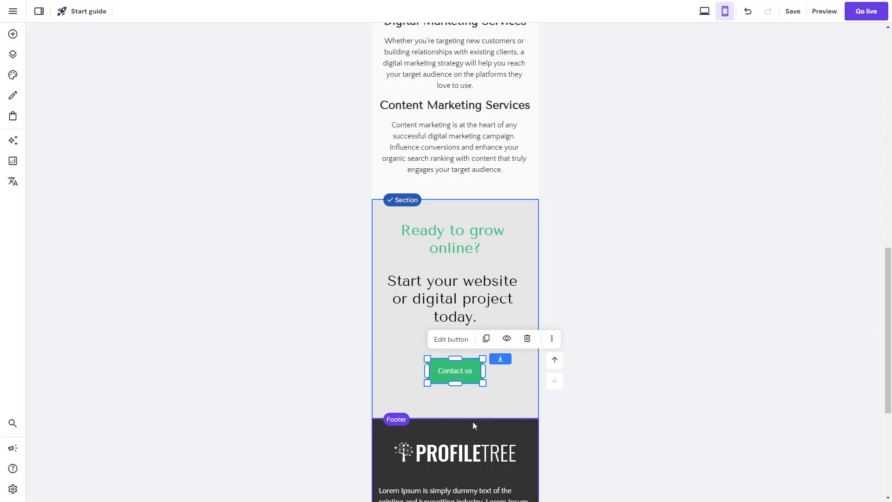
# - Review the mobile homepage from the hero to the footer, both in the editor and in preview mode
pyautogui.scroll(-5, 474, 422)
pyautogui.scroll(8, 474, 422)
pyautogui.scroll(10, 472, 422)
pyautogui.scroll(-4, 473, 422)
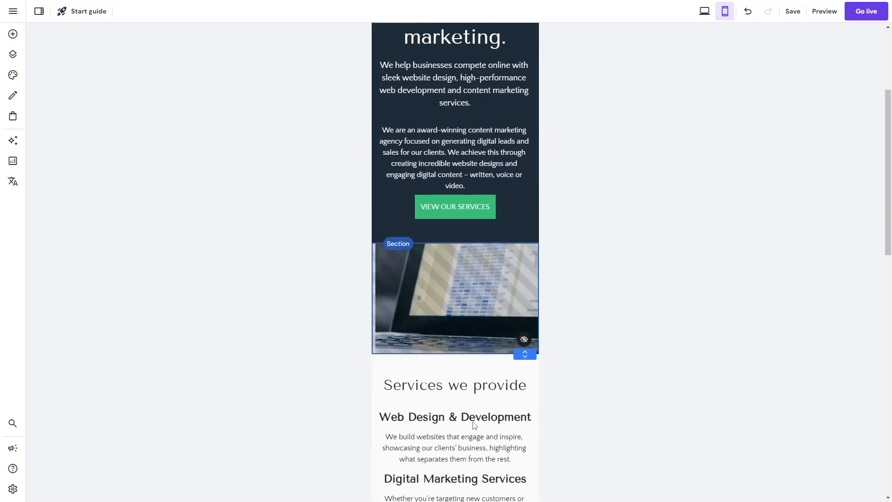
pyautogui.scroll(3, 656, 192)
pyautogui.click(825, 11)
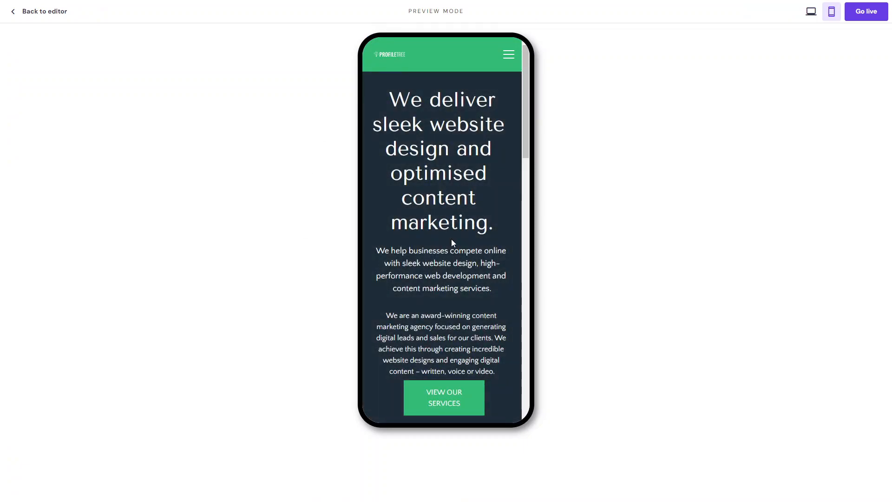
pyautogui.scroll(-6, 451, 239)
pyautogui.scroll(-2, 452, 239)
pyautogui.scroll(2, 452, 239)
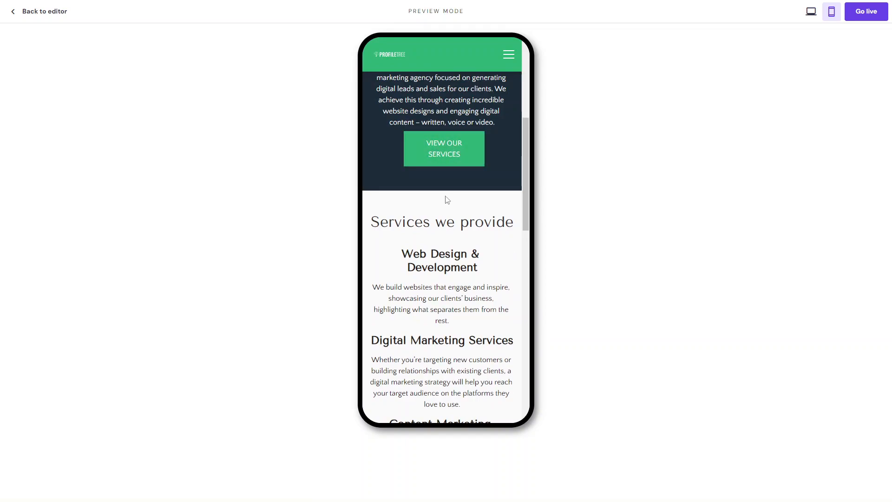
pyautogui.scroll(-10, 440, 230)
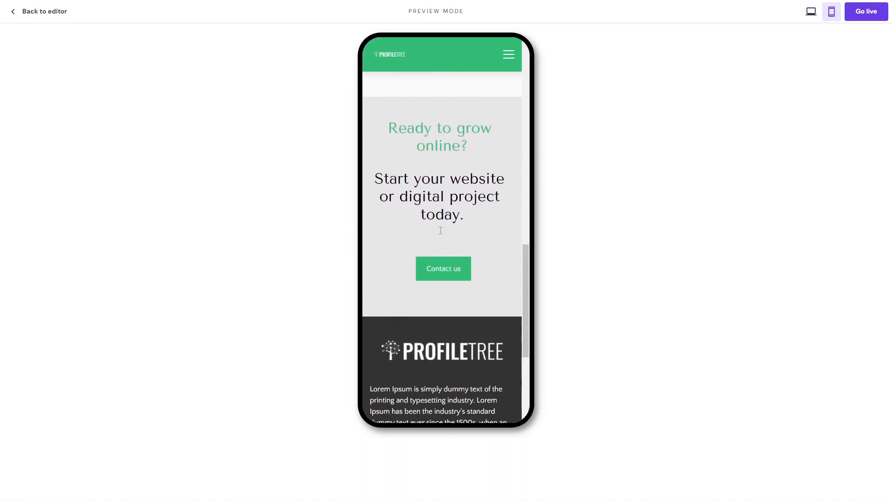
pyautogui.scroll(15, 442, 234)
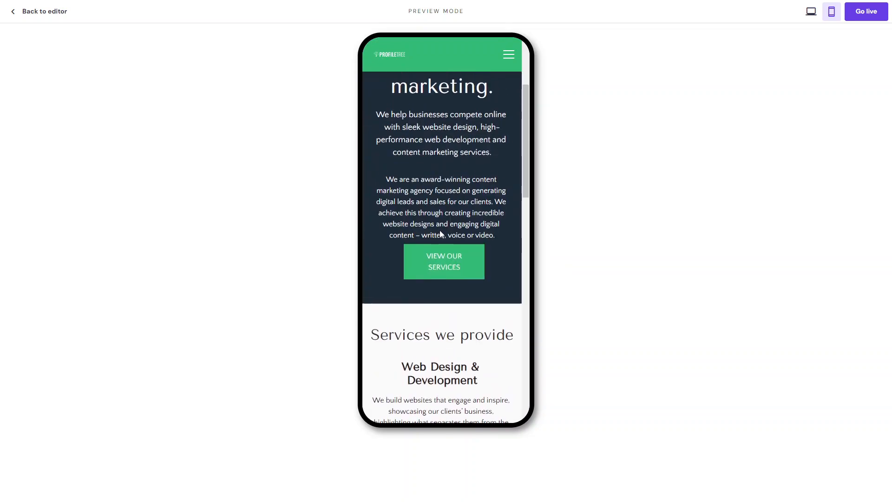
pyautogui.scroll(-2, 437, 260)
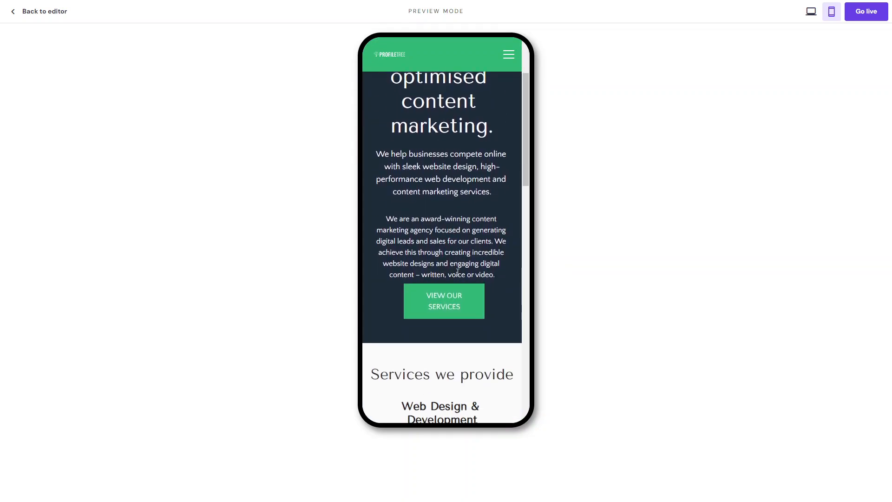
# - Return to the mobile editor and move the "VIEW OUR SERVICES" button slightly lower, away from the paragraph above it
pyautogui.click(43, 11)
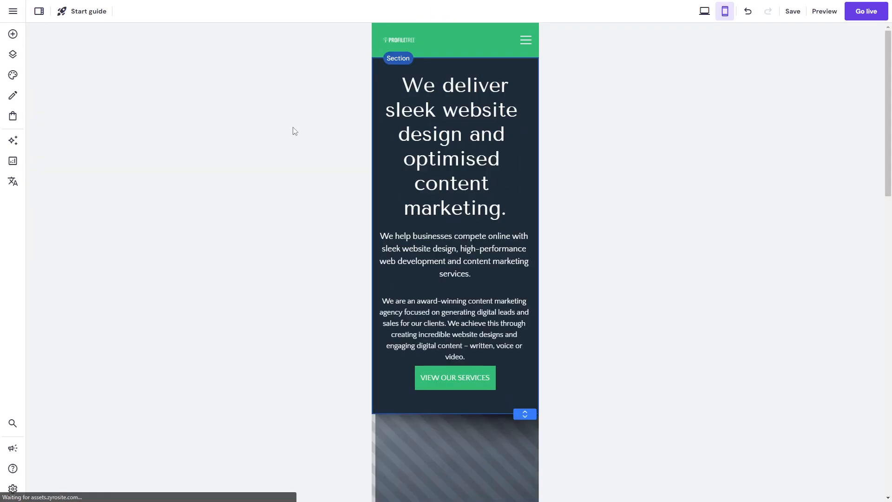
pyautogui.scroll(-2, 446, 252)
pyautogui.click(454, 314)
pyautogui.moveTo(454, 315); pyautogui.dragTo(453, 316)
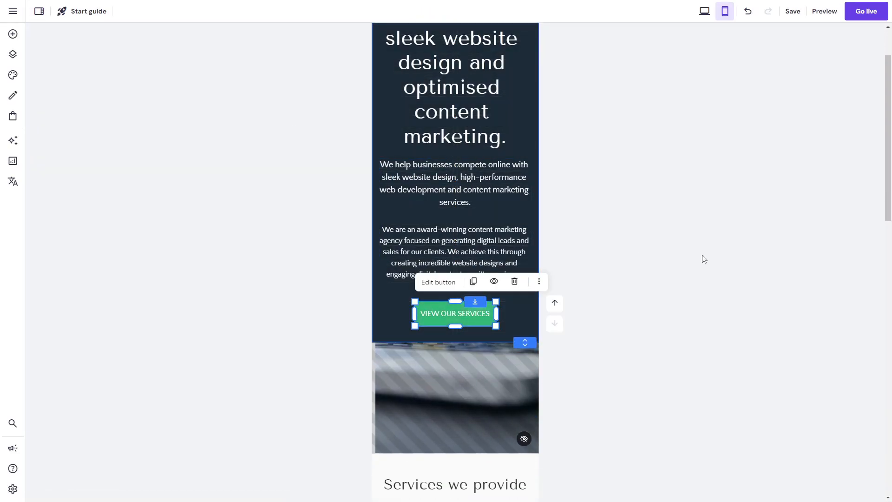
# - Check the spacing around the "VIEW OUR SERVICES" button in the mobile preview and save the homepage
pyautogui.click(823, 11)
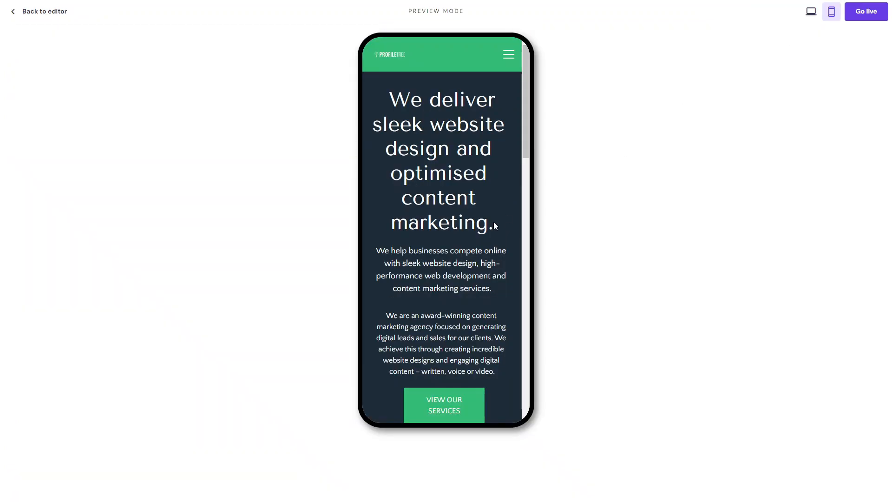
pyautogui.scroll(-2, 494, 221)
pyautogui.click(28, 11)
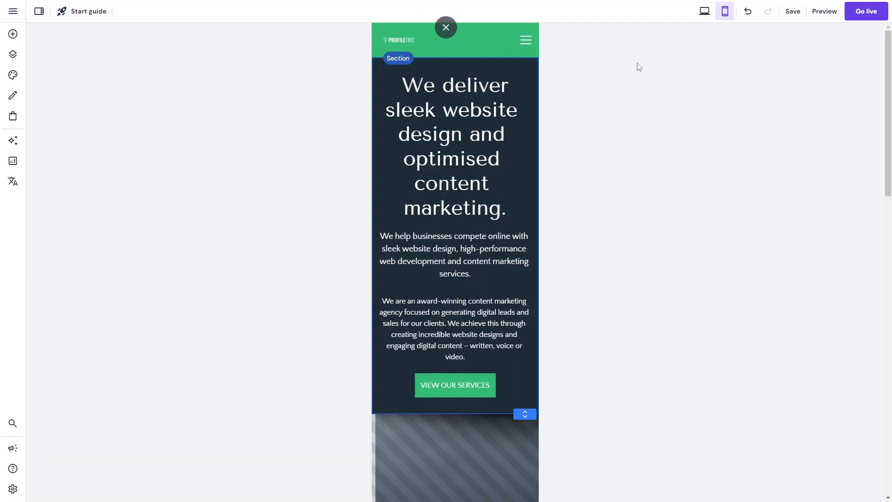
pyautogui.click(793, 18)
pyautogui.click(822, 13)
pyautogui.scroll(-2, 510, 210)
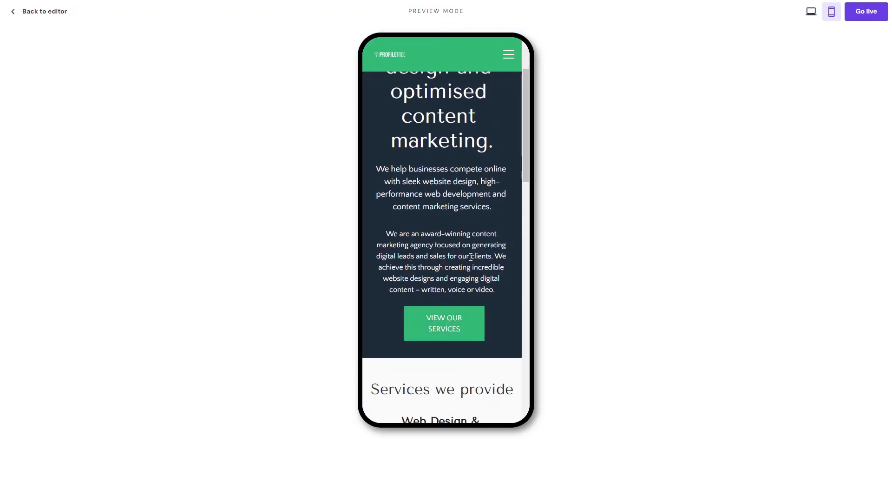
# - Check the mobile homepage preview down to the footer and test opening and closing the navigation menu
pyautogui.scroll(-10, 470, 257)
pyautogui.click(507, 54)
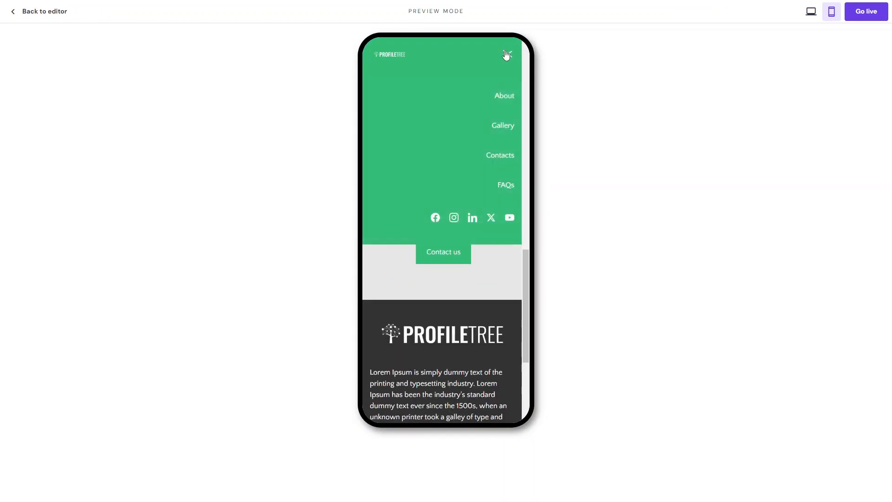
pyautogui.click(508, 55)
pyautogui.scroll(-5, 459, 263)
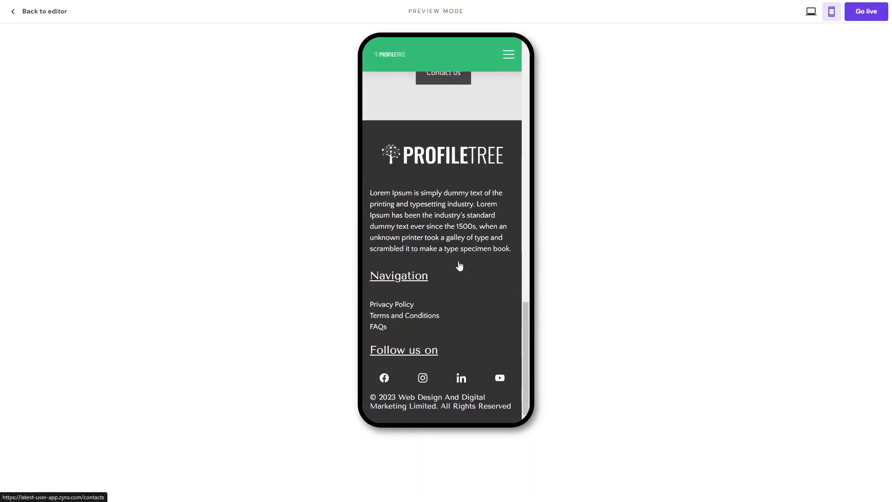
pyautogui.scroll(20, 458, 263)
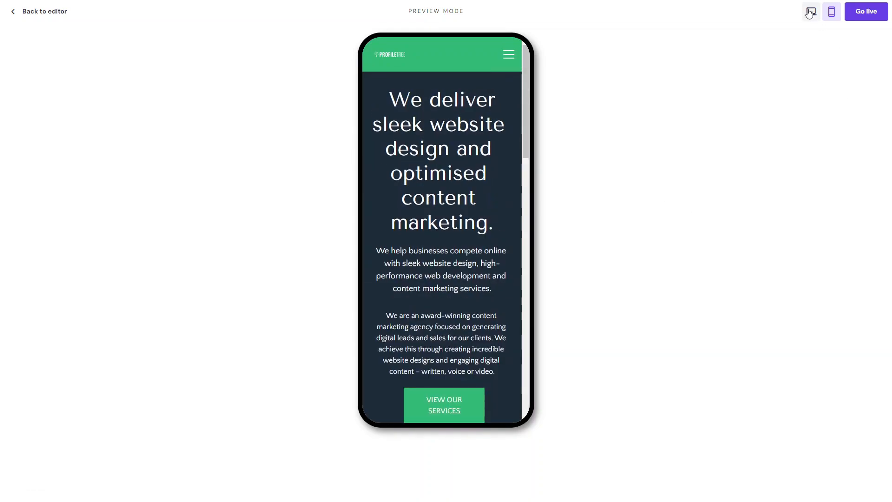
# - Review the whole homepage in the desktop preview, from the hero down to the footer
pyautogui.click(810, 12)
pyautogui.scroll(-10, 413, 306)
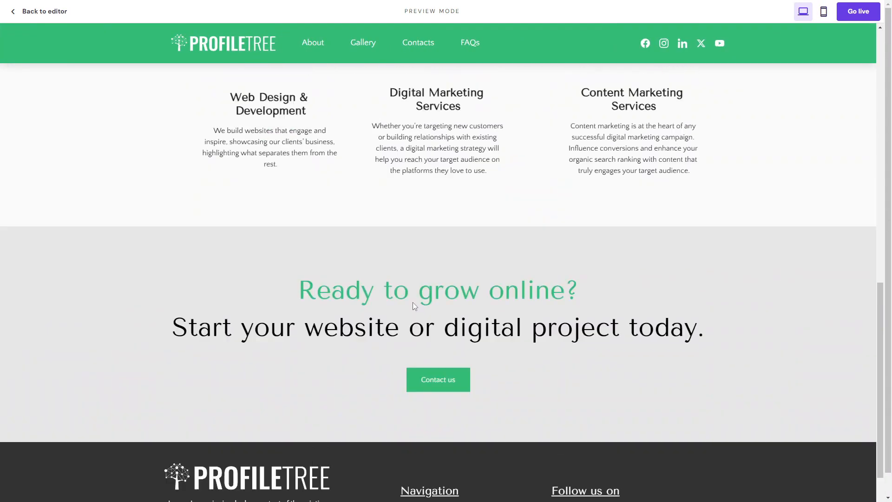
pyautogui.scroll(15, 413, 305)
pyautogui.scroll(-13, 413, 305)
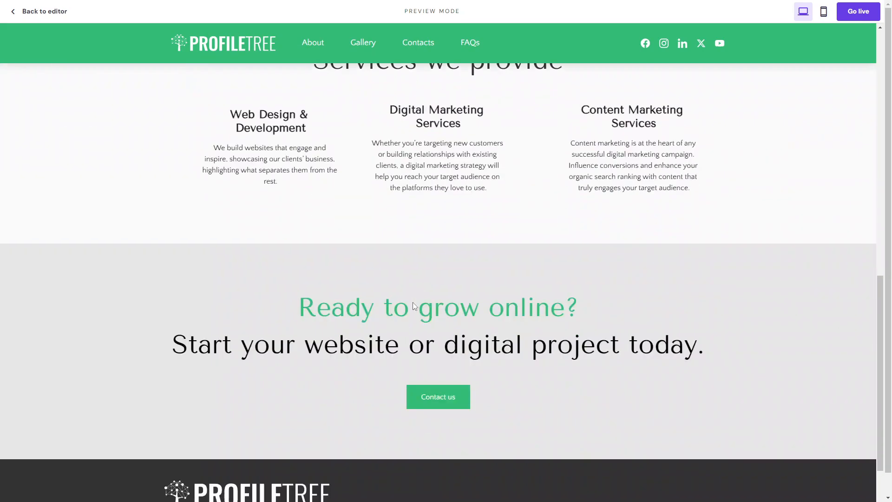
pyautogui.scroll(8, 412, 305)
pyautogui.scroll(-8, 412, 306)
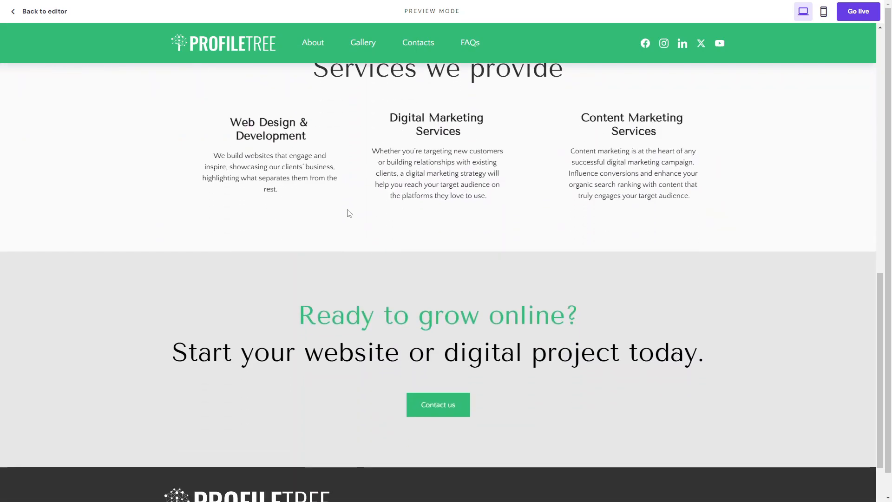
pyautogui.scroll(7, 349, 213)
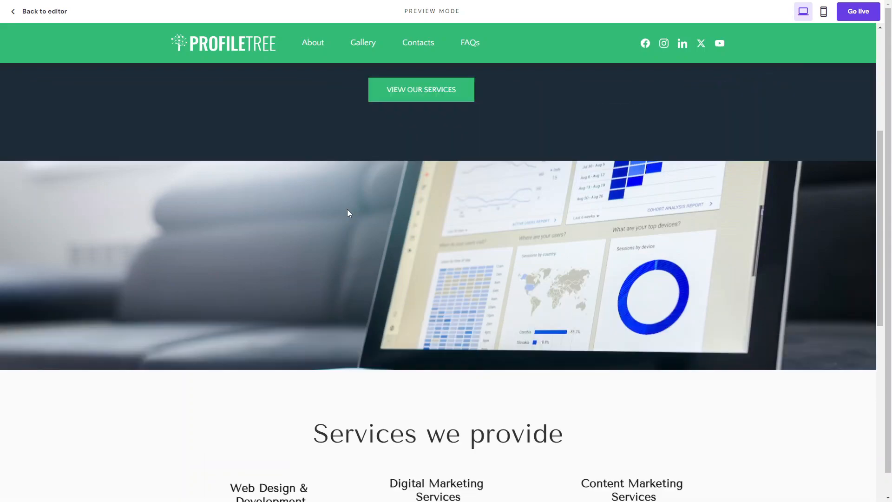
pyautogui.scroll(5, 349, 213)
# - Return to the editor, open the About page and set its title section background to the dark navy website colour
pyautogui.click(32, 12)
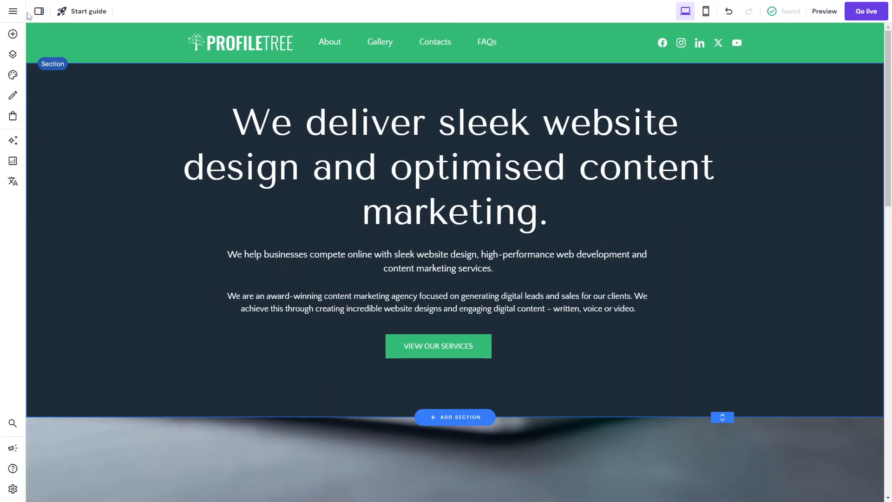
pyautogui.click(329, 45)
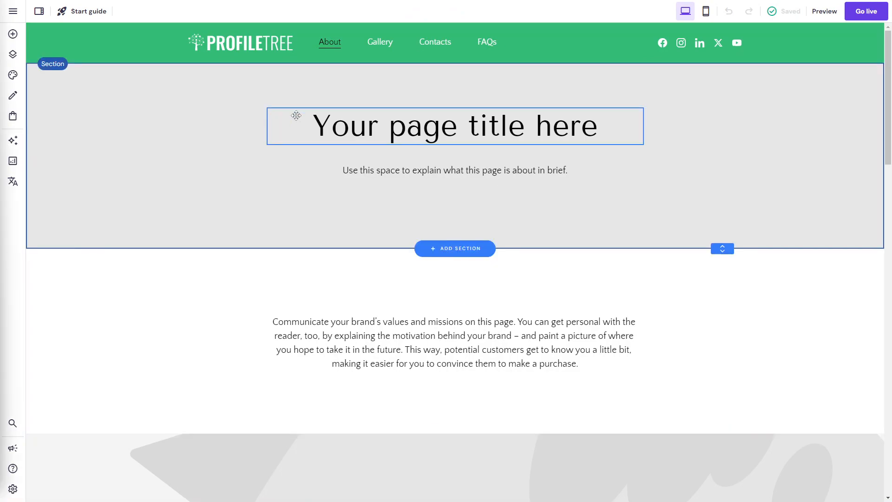
pyautogui.click(226, 98)
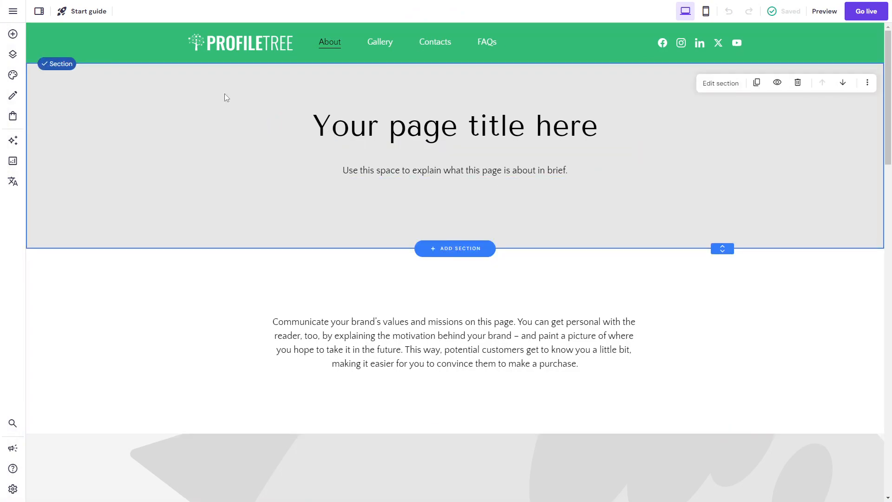
pyautogui.click(736, 84)
pyautogui.click(863, 160)
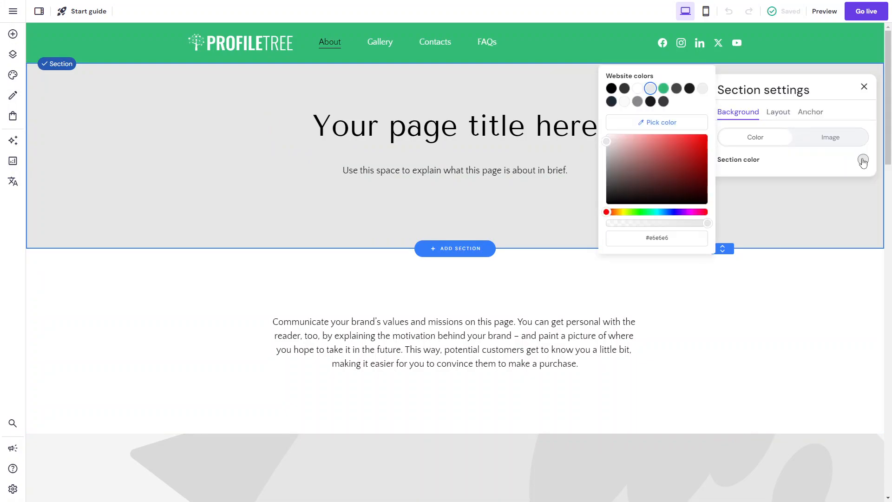
pyautogui.click(611, 102)
# - Replace the About page title with "Award Winning Content and Web Design Agency"
pyautogui.click(470, 115)
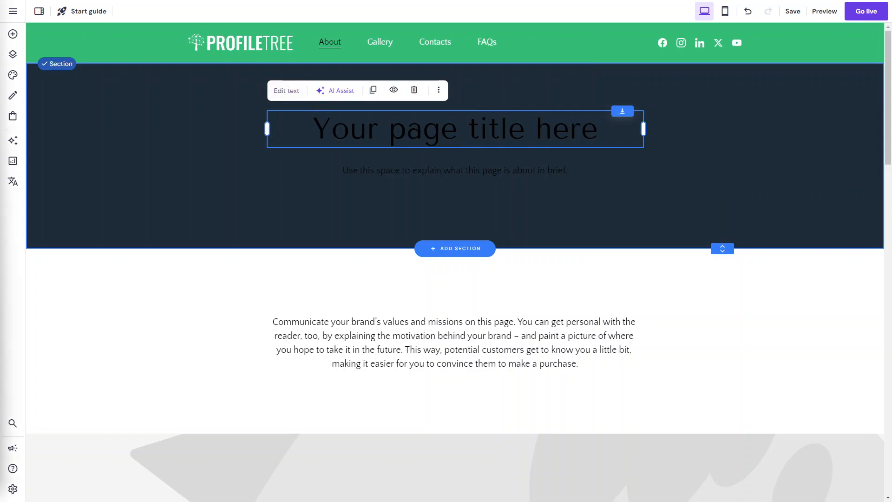
pyautogui.click(288, 90)
pyautogui.tripleClick(329, 112)
pyautogui.write('Award Winning Content and Web Design Agency')
pyautogui.hotkey('ctrl', 'a')
# - Style the About page title as Heading 1 and colour it white
pyautogui.click(321, 93)
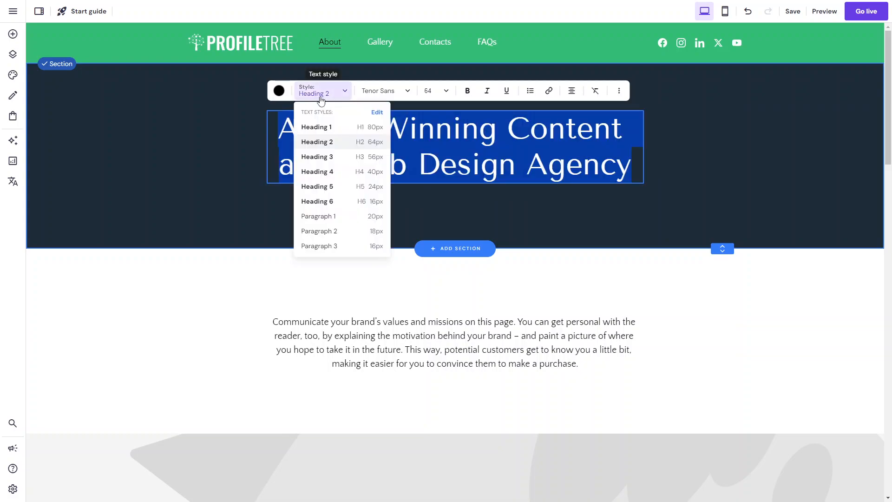
pyautogui.click(327, 133)
pyautogui.hotkey('ctrl', 'a')
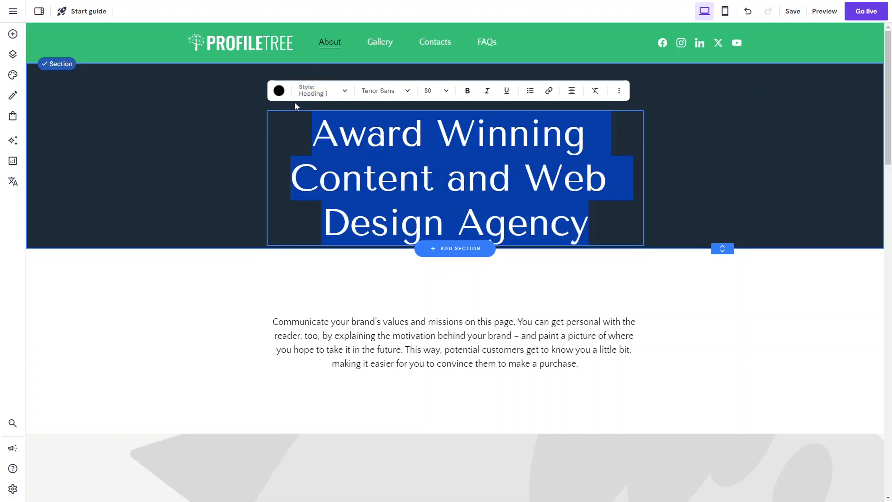
pyautogui.click(279, 91)
pyautogui.click(308, 125)
pyautogui.click(702, 191)
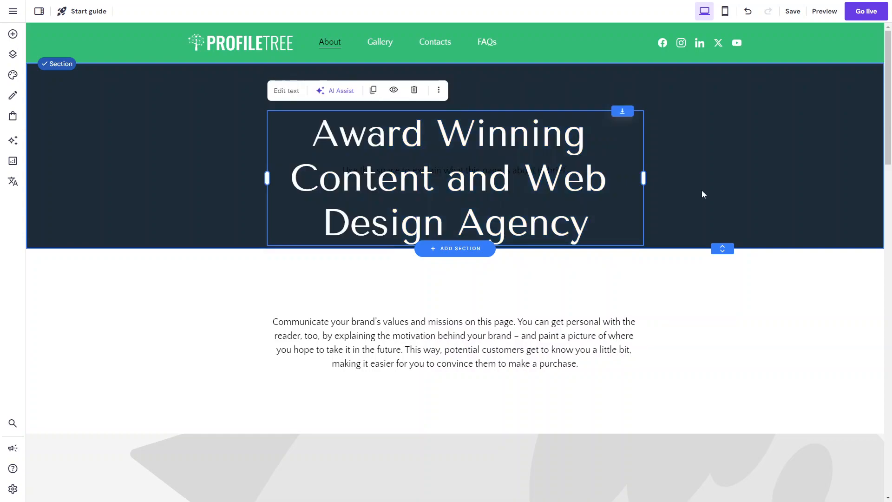
# - Extend the About title section downward, then widen the title and move it up near the section's top
pyautogui.moveTo(723, 274); pyautogui.dragTo(722, 341)
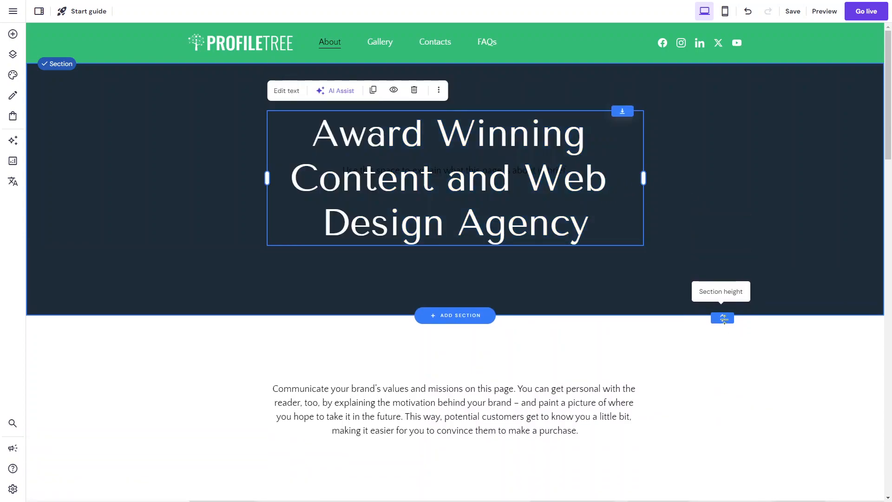
pyautogui.moveTo(646, 180); pyautogui.dragTo(790, 164)
pyautogui.click(594, 204)
pyautogui.moveTo(524, 177); pyautogui.dragTo(475, 127)
# - Widen the title on both sides so it sits centred on two lines, and place the subtitle directly beneath it
pyautogui.moveTo(434, 213); pyautogui.dragTo(433, 227)
pyautogui.moveTo(435, 134); pyautogui.dragTo(436, 156)
pyautogui.moveTo(219, 130); pyautogui.dragTo(158, 128)
pyautogui.moveTo(692, 128); pyautogui.dragTo(749, 127)
pyautogui.moveTo(566, 158); pyautogui.dragTo(567, 166)
pyautogui.moveTo(472, 232); pyautogui.dragTo(470, 202)
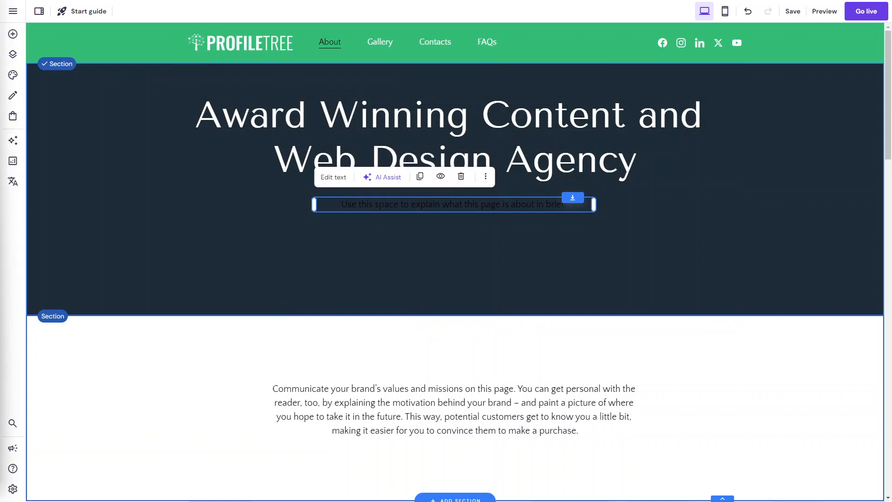
# - Replace the subtitle with the "We generate sales for businesses using online marketing, digital audits, content creation…" sentence and colour it white
pyautogui.click(337, 183)
pyautogui.hotkey('ctrl', 'a')
pyautogui.write('We generate sales for businesses using online marketing, digital audits, content creation, digital strategy, web design, website development, SEO, video production and training')
pyautogui.click(326, 177)
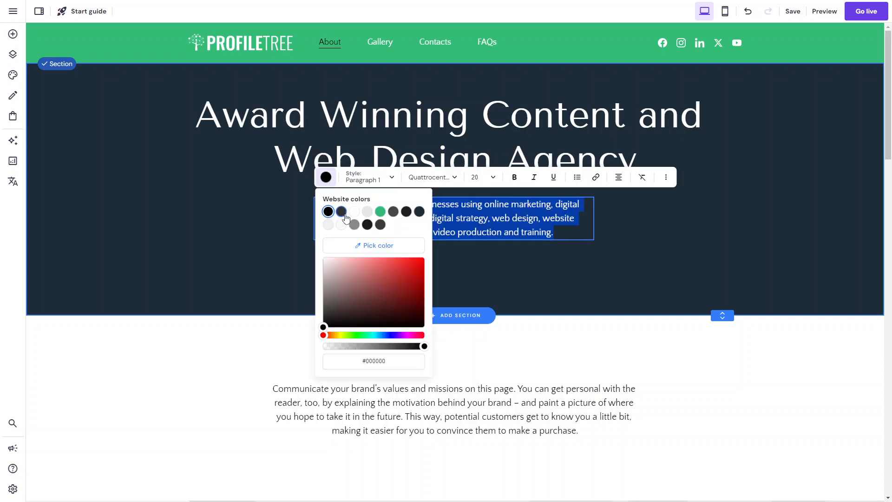
pyautogui.click(563, 265)
# - Widen and centre the subtitle beneath the title, and reduce the title section's height
pyautogui.moveTo(594, 224); pyautogui.dragTo(649, 222)
pyautogui.moveTo(550, 238); pyautogui.dragTo(522, 233)
pyautogui.moveTo(721, 315); pyautogui.dragTo(710, 275)
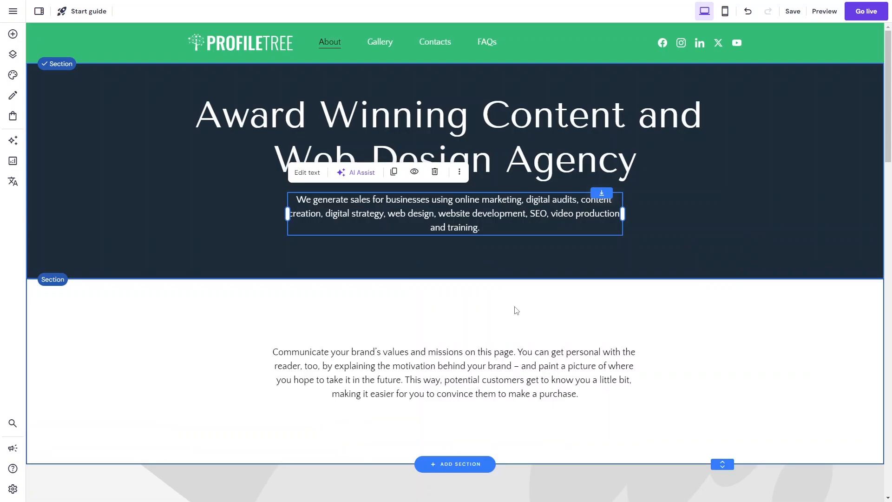
# - Look through the remaining About page sections below the title, including the large placeholder image section
pyautogui.scroll(-4, 514, 307)
pyautogui.scroll(-3, 515, 306)
pyautogui.scroll(8, 514, 306)
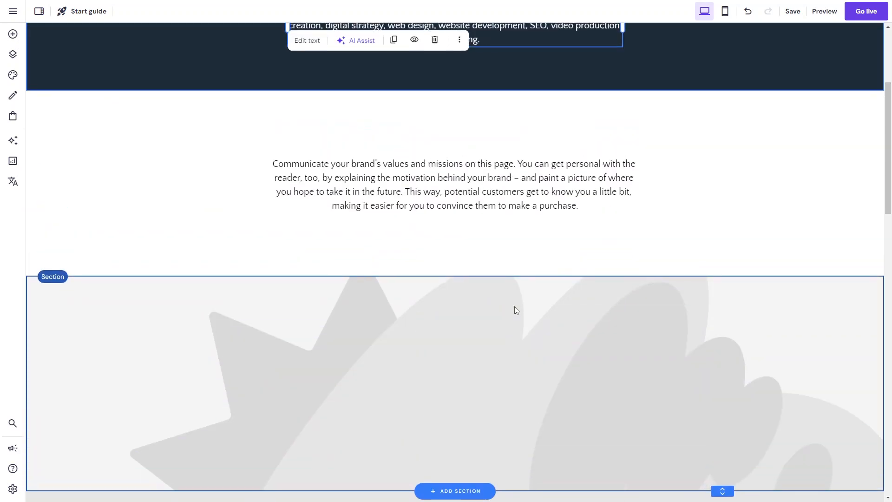
pyautogui.click(620, 446)
pyautogui.scroll(-3, 563, 322)
pyautogui.click(548, 350)
pyautogui.scroll(-4, 544, 222)
pyautogui.scroll(3, 544, 223)
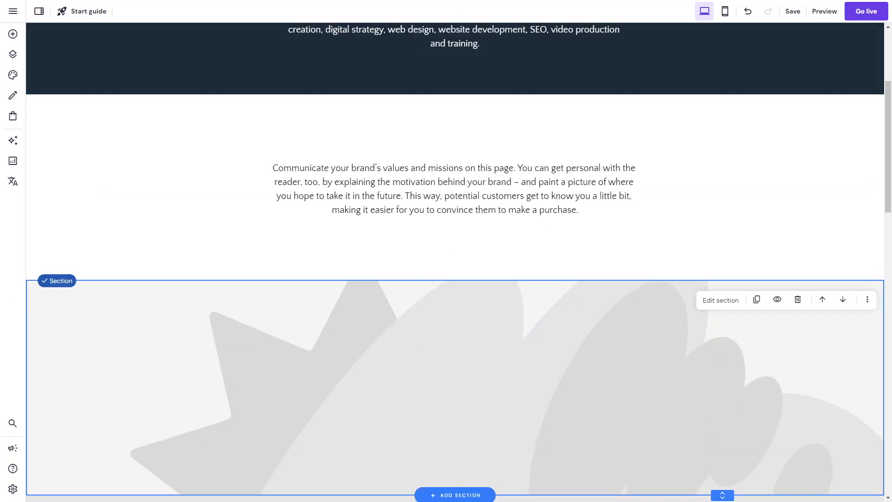
# - Add a text element above the brand values paragraph, move the paragraph lower and widen the new text to one line
pyautogui.click(394, 190)
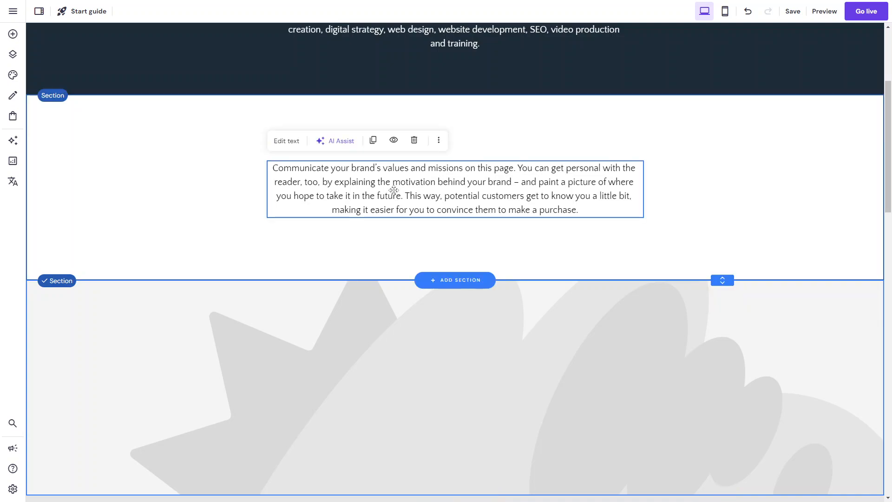
pyautogui.click(12, 34)
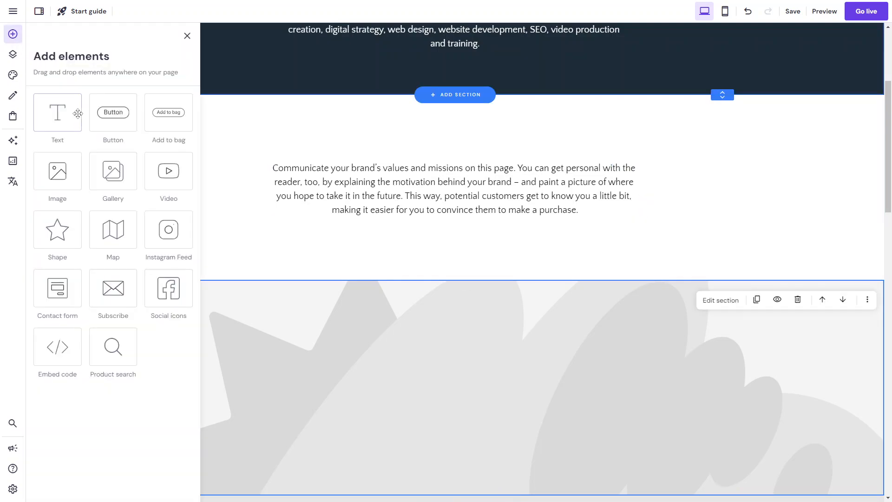
pyautogui.moveTo(376, 158); pyautogui.dragTo(392, 140)
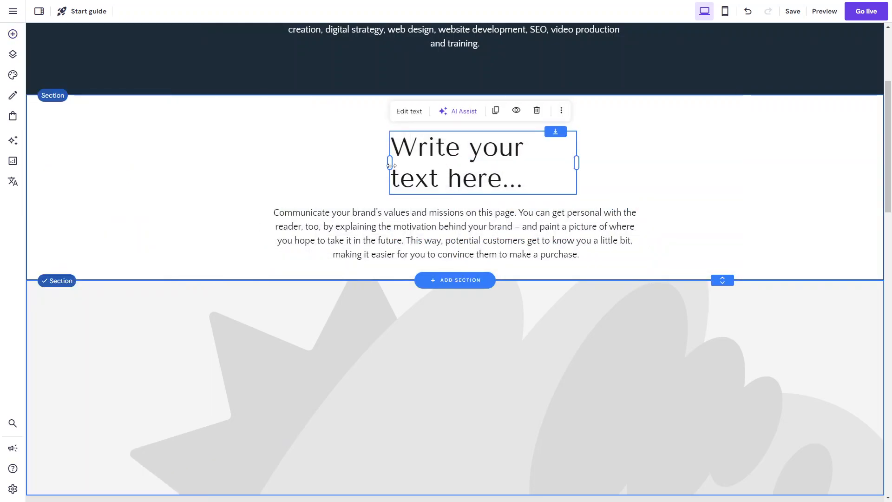
pyautogui.moveTo(390, 165); pyautogui.dragTo(252, 147)
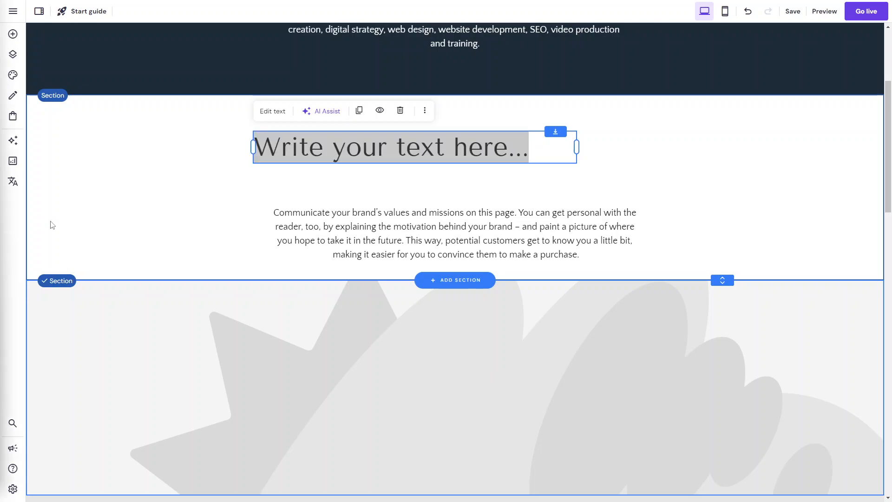
pyautogui.click(277, 117)
pyautogui.write('Building Brands Online since 2010')
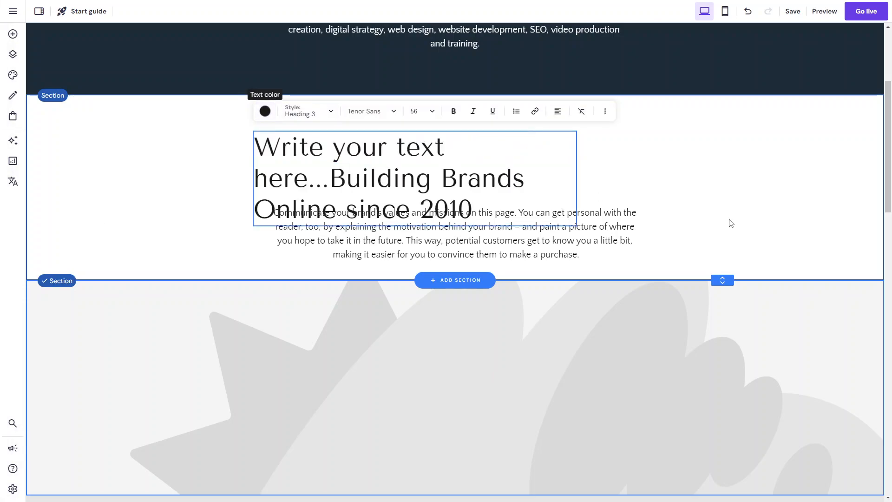
pyautogui.moveTo(330, 188); pyautogui.dragTo(229, 149)
pyautogui.hotkey('ctrl', 'z')
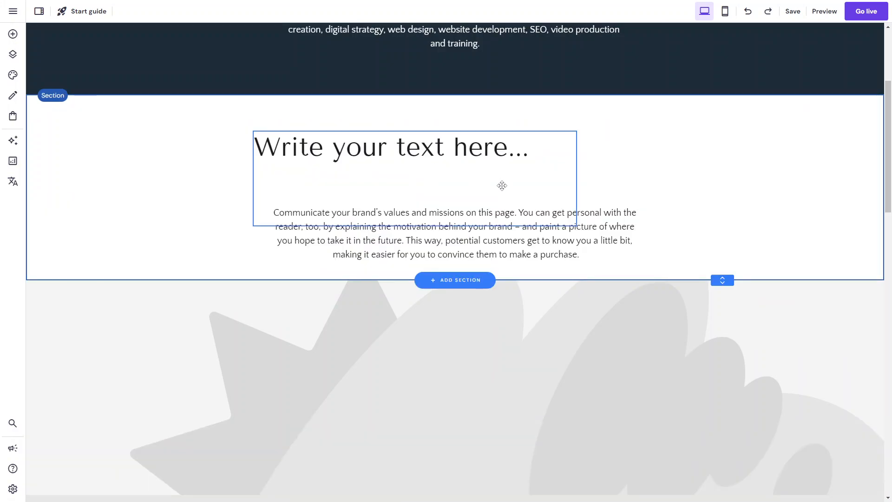
# - Replace the new text element's placeholder with "Building Brands Online since 2010"
pyautogui.click(442, 173)
pyautogui.click(272, 116)
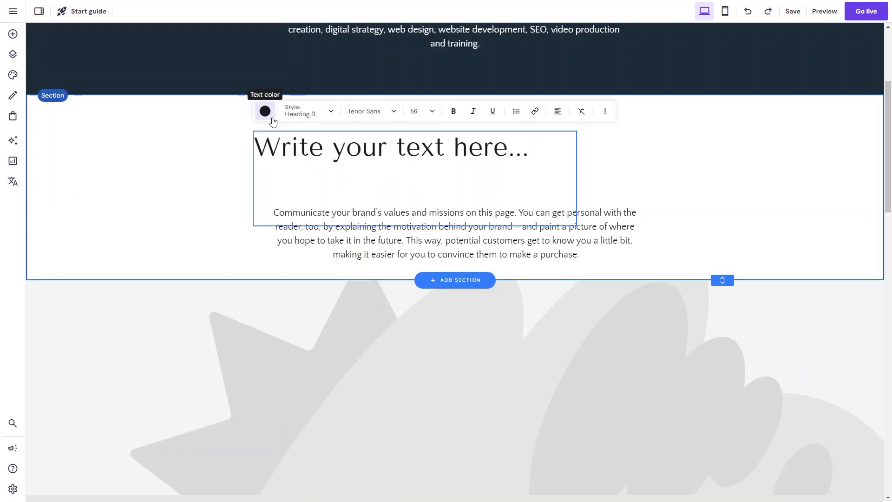
pyautogui.click(311, 161)
pyautogui.hotkey('ctrl', 'a')
pyautogui.press('BackSpace')
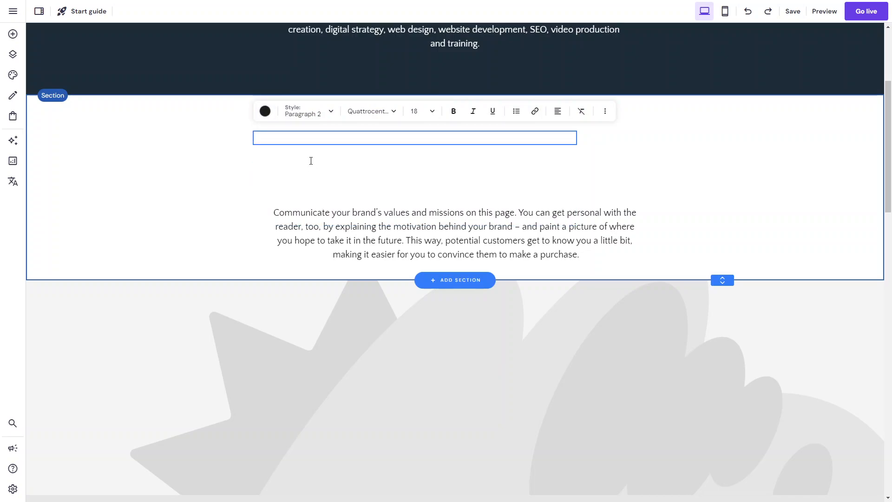
pyautogui.write('Building Brands Online since 2010')
# - Style the "Building Brands Online since 2010" text as Heading 2 with the dark colour #1d1e20
pyautogui.click(309, 112)
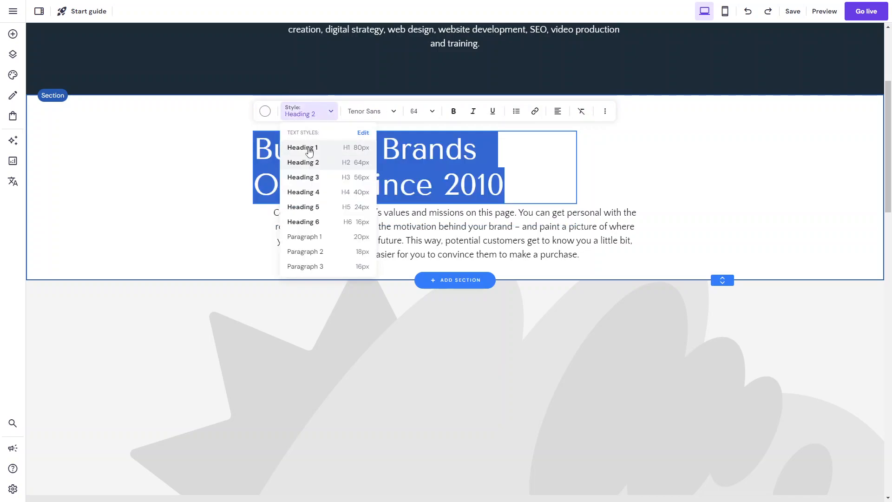
pyautogui.click(307, 164)
pyautogui.click(266, 113)
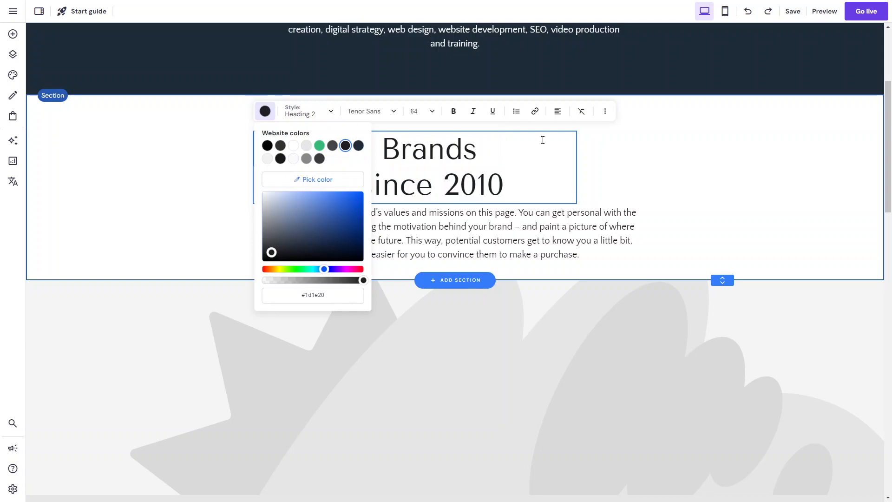
pyautogui.press('Escape')
# - Widen the "Building Brands Online since 2010" heading to one line, centre it above the paragraph and centre-align its text
pyautogui.moveTo(597, 167); pyautogui.dragTo(748, 167)
pyautogui.moveTo(644, 160); pyautogui.dragTo(527, 152)
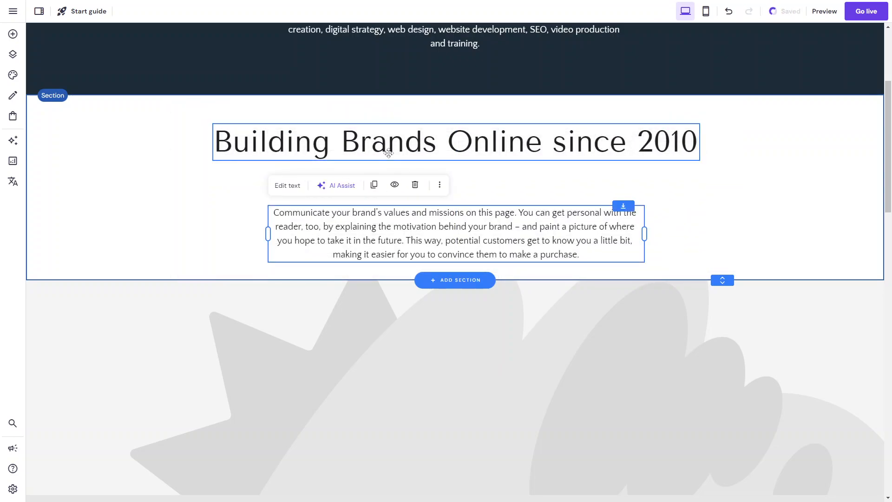
pyautogui.click(231, 103)
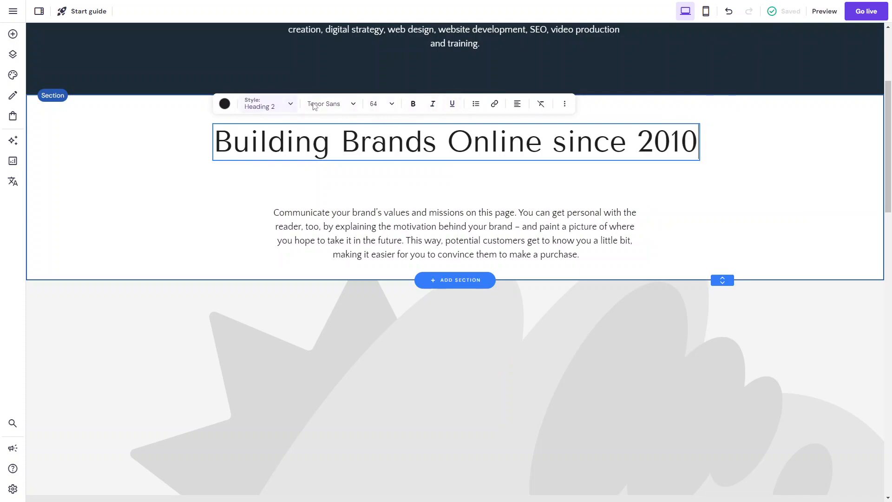
pyautogui.click(516, 105)
pyautogui.click(510, 123)
pyautogui.click(434, 205)
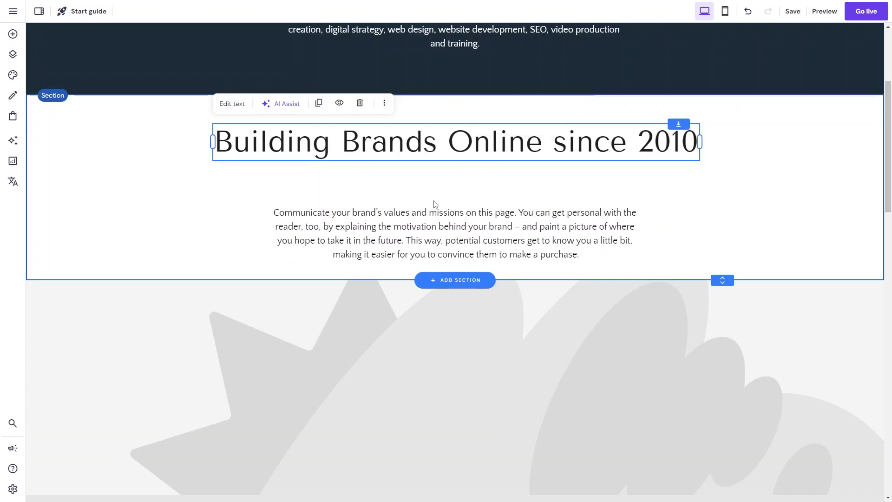
# - Replace the brand values paragraph with the text beginning "ProfileTree has a diverse team of marketers, designers, writers, developers and video producers", without its source formatting
pyautogui.click(411, 232)
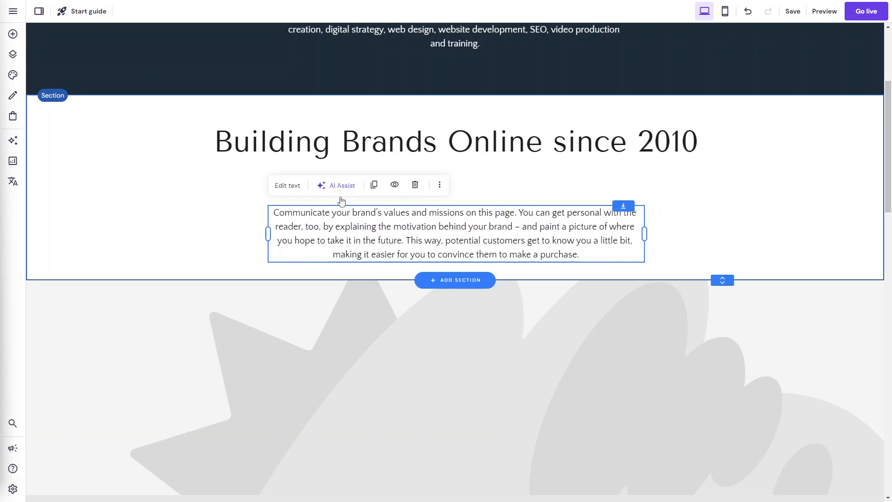
pyautogui.click(291, 191)
pyautogui.hotkey('ctrl', 'a')
pyautogui.write('ProfileTree has a diverse team of marketers, designers, writers, developers and video producers, providing clients with the best agency service engineered for real results. We have been delivering for our clients time and time again. From training a company’s in house team to developing a website and digital strategy for you to follow. To our team delivering digital for you, we are with you step by step in your online journey.')
pyautogui.hotkey('ctrl', 'a')
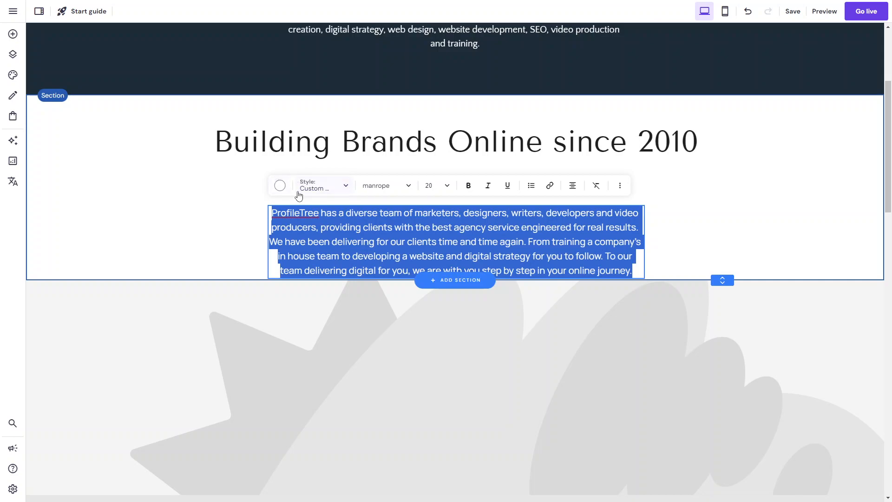
pyautogui.write('ProfileTree has a diverse team of marketers, designers, writers, developers and video producers, providing clients with the best agency service engineered for real results. We have been delivering for our clients time and time again. From training a company’s in house team to developing a website and digital strategy for you to follow. To our team delivering digital for you, we are with you step by step in your online journey.')
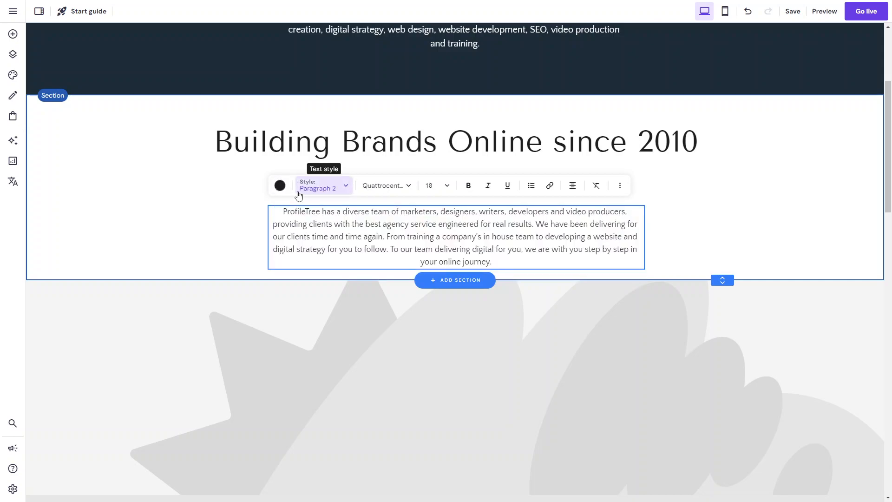
# - Set the ProfileTree team paragraph to the Paragraph 1 style and move it up closer to the "Building Brands Online since 2010" heading
pyautogui.click(310, 188)
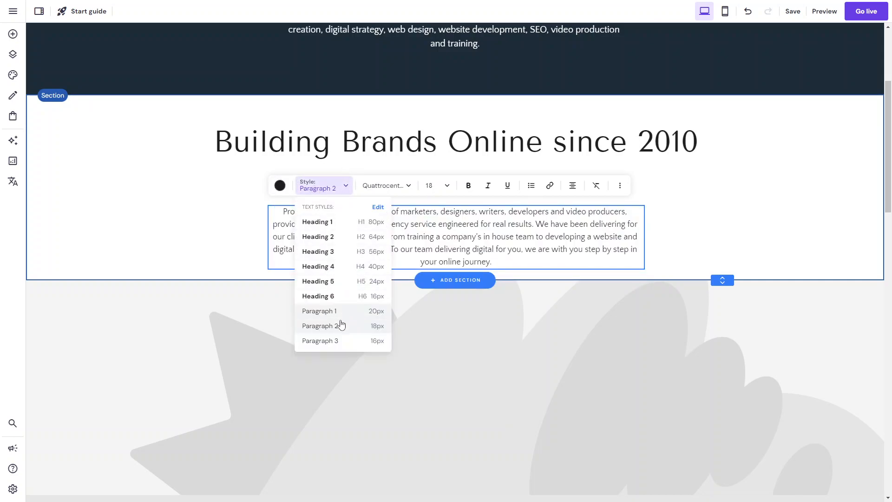
pyautogui.click(319, 312)
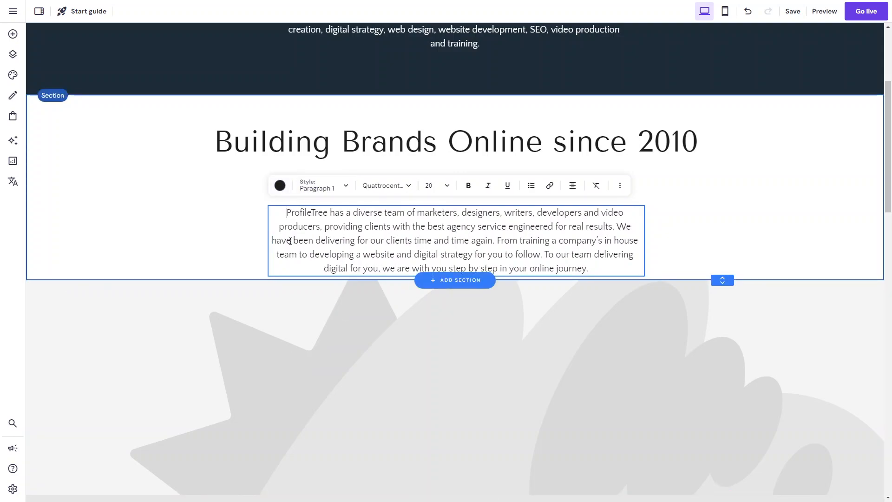
pyautogui.press('Escape')
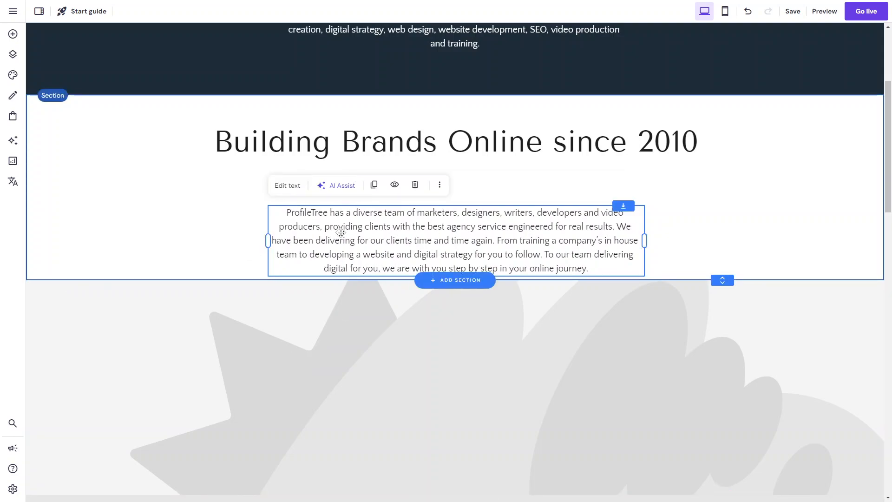
pyautogui.moveTo(361, 249); pyautogui.dragTo(610, 216)
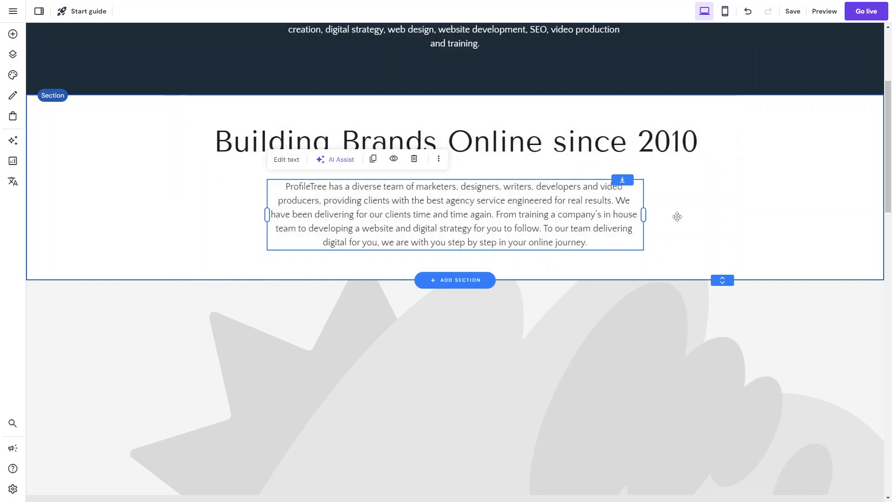
pyautogui.click(784, 221)
# - Replace the background of the image section above the statistics with the free "marketing" photo of gesturing hands beside a laptop
pyautogui.scroll(-6, 752, 211)
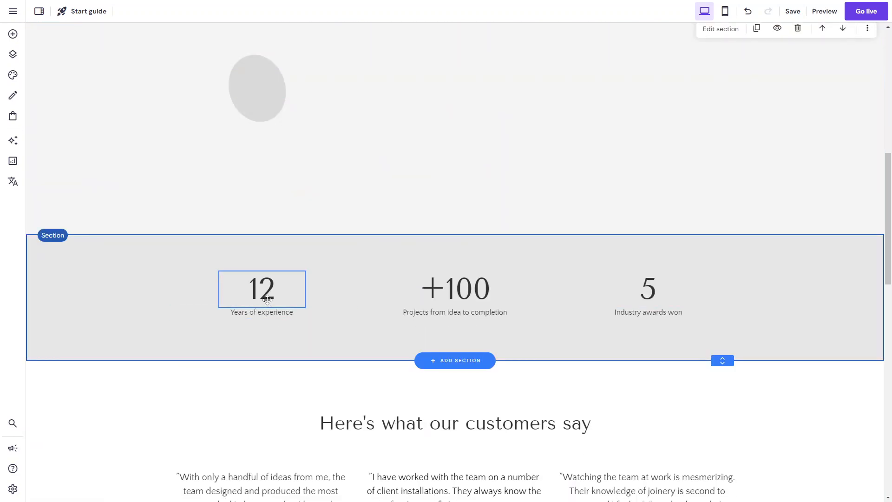
pyautogui.scroll(-4, 389, 370)
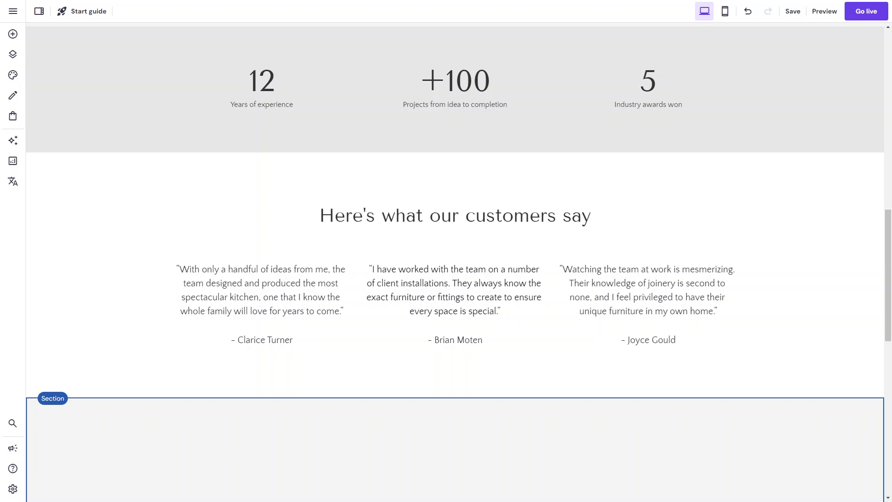
pyautogui.scroll(10, 659, 152)
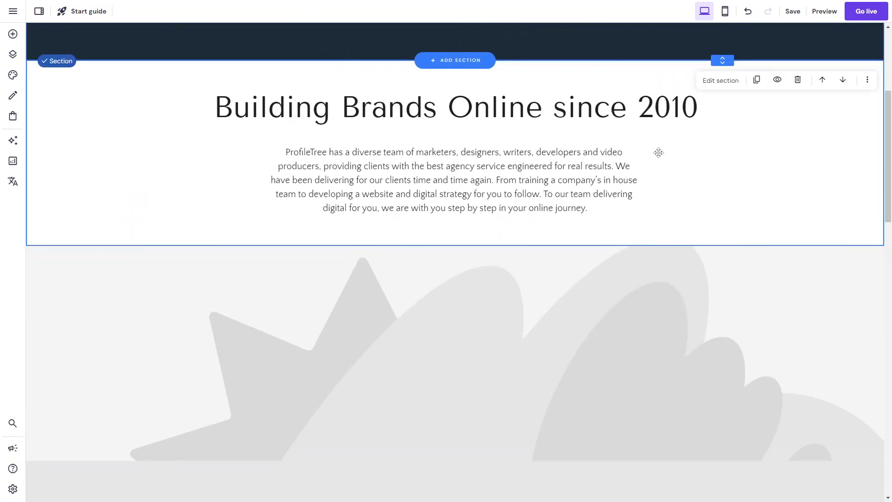
pyautogui.scroll(-4, 500, 216)
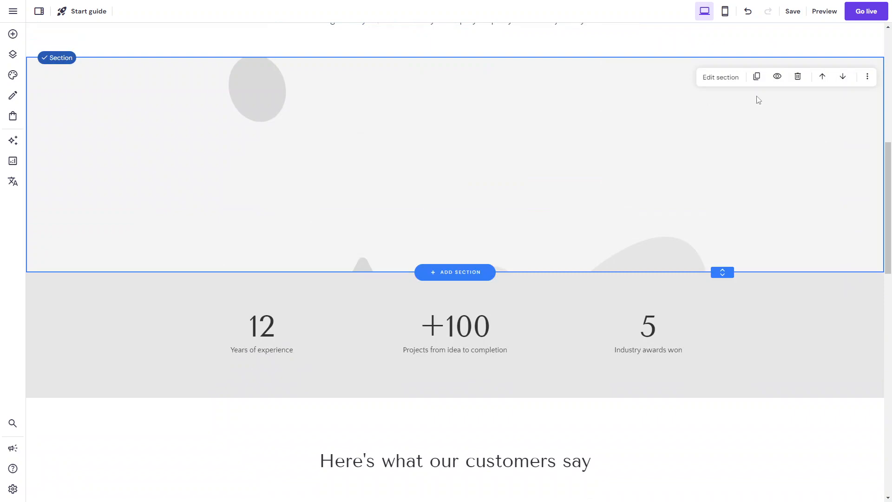
pyautogui.click(732, 83)
pyautogui.click(776, 173)
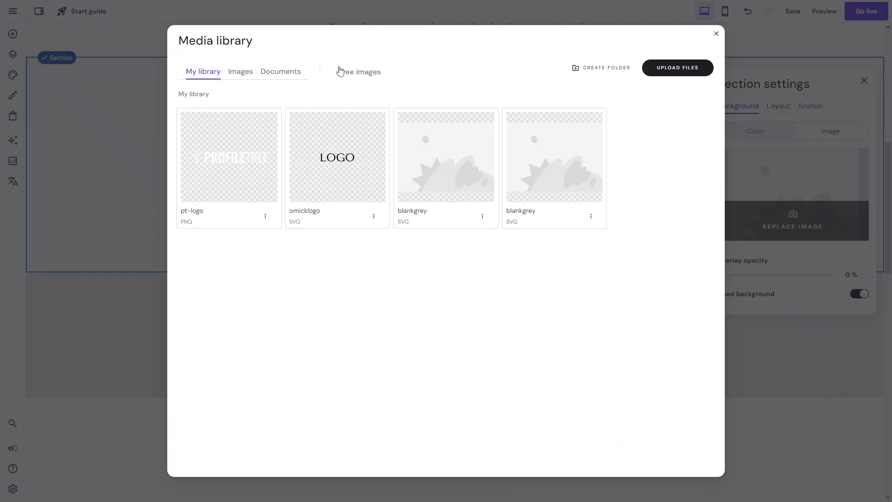
pyautogui.click(340, 70)
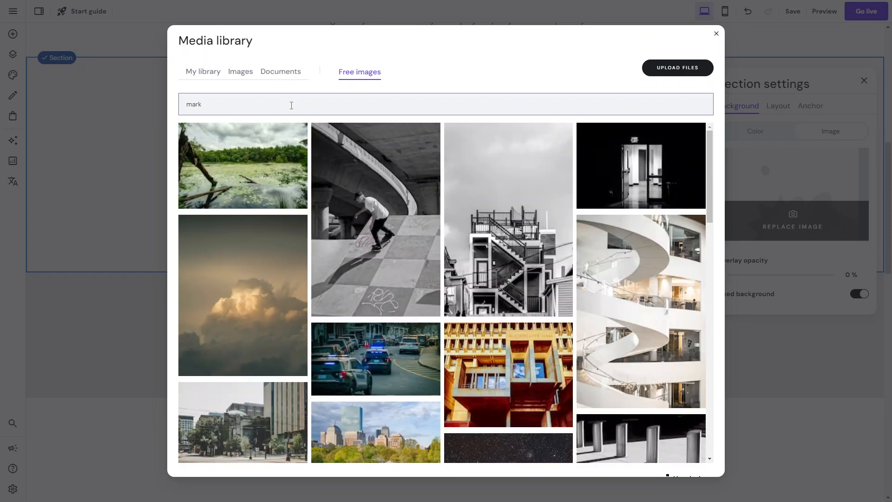
pyautogui.write('g')
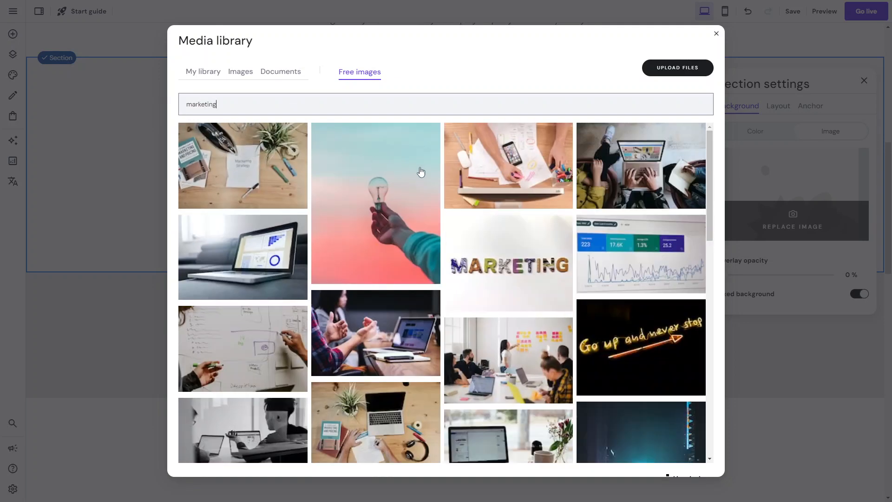
pyautogui.click(385, 334)
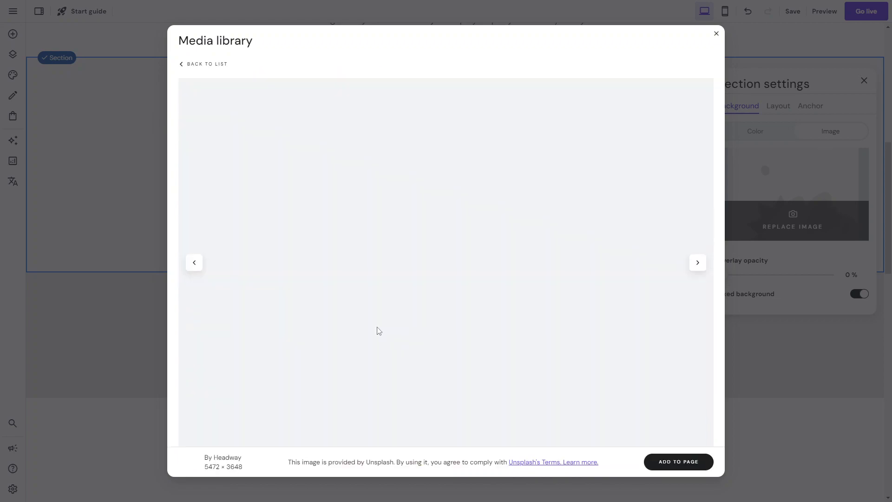
pyautogui.click(677, 461)
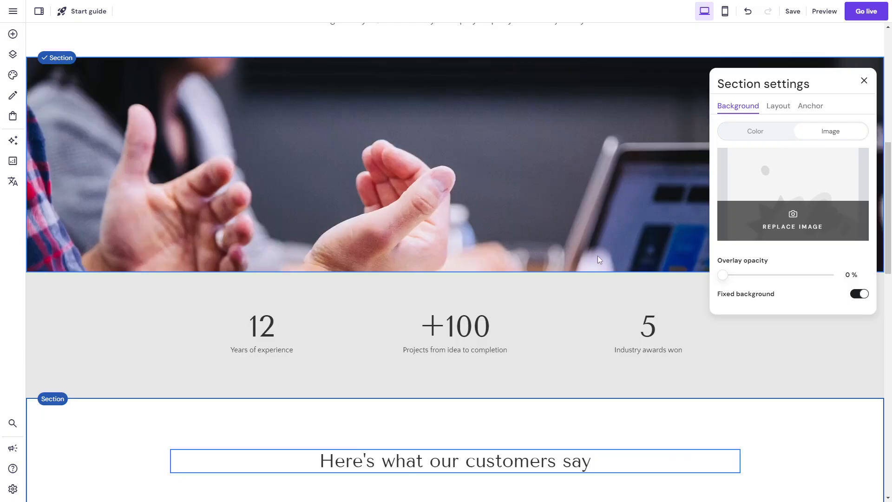
# - Delete the placeholder image section between the customer testimonials and "Have any questions in mind?"
pyautogui.scroll(-3, 529, 255)
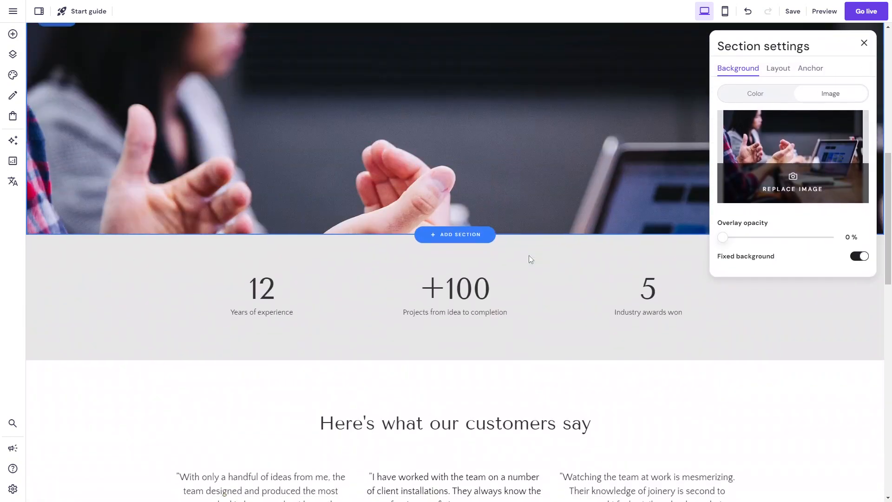
pyautogui.scroll(-2, 622, 327)
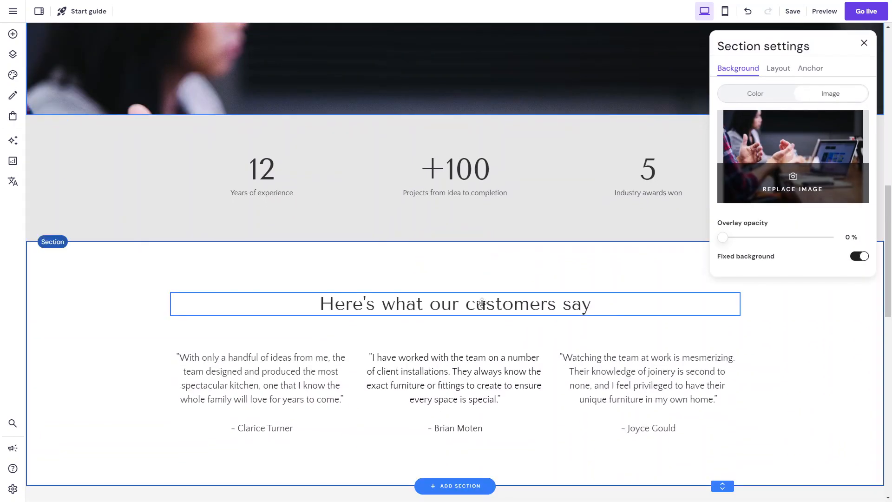
pyautogui.scroll(-5, 378, 390)
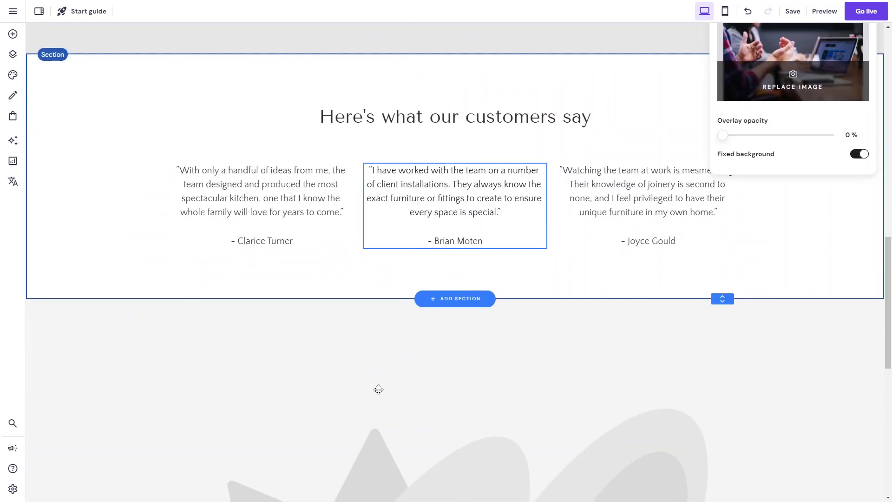
pyautogui.scroll(-3, 378, 393)
pyautogui.scroll(1, 378, 393)
pyautogui.click(388, 220)
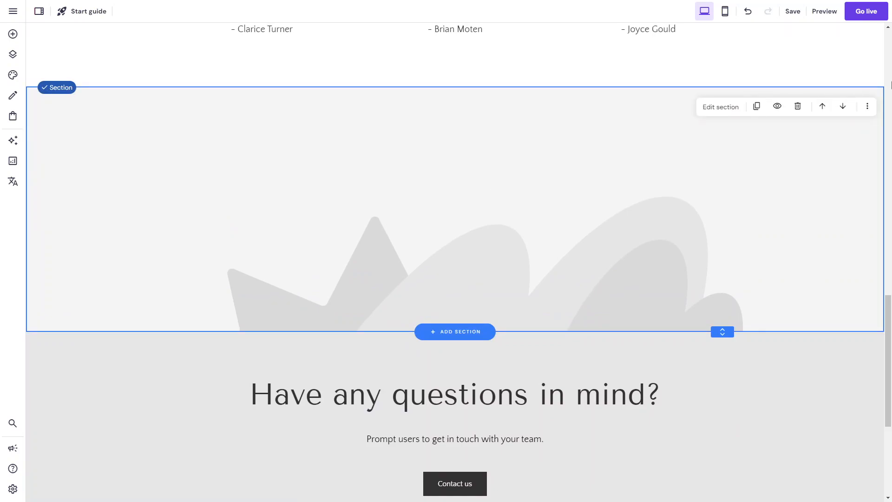
pyautogui.click(801, 112)
pyautogui.scroll(8, 582, 176)
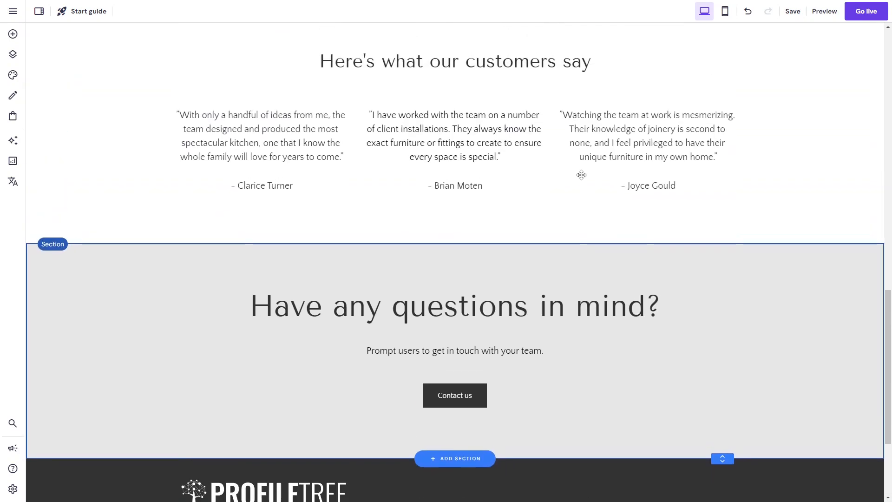
pyautogui.scroll(-6, 582, 175)
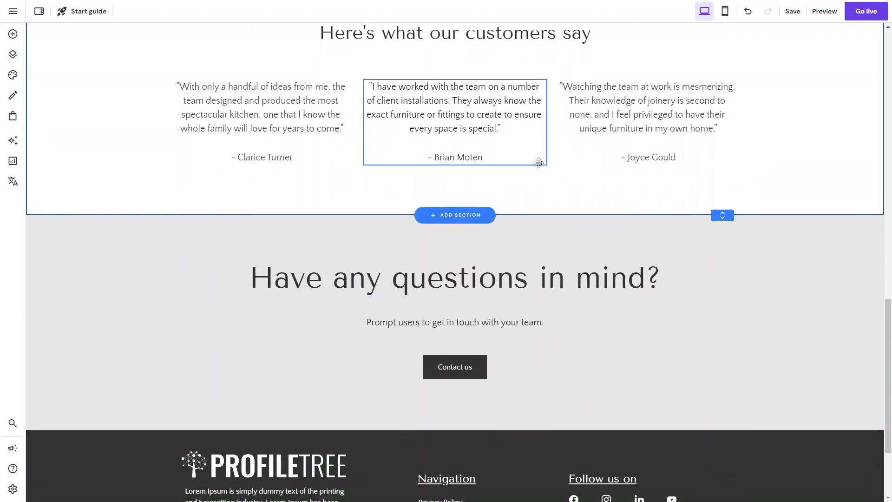
pyautogui.scroll(15, 627, 148)
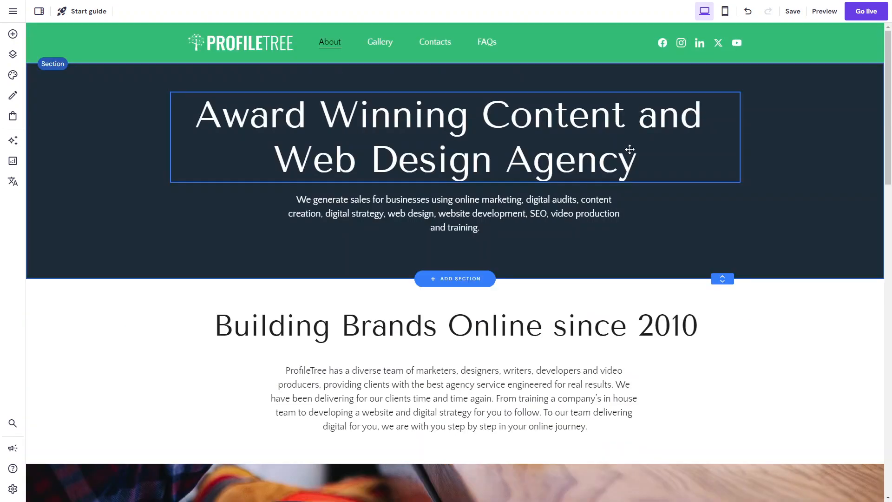
pyautogui.scroll(-15, 629, 149)
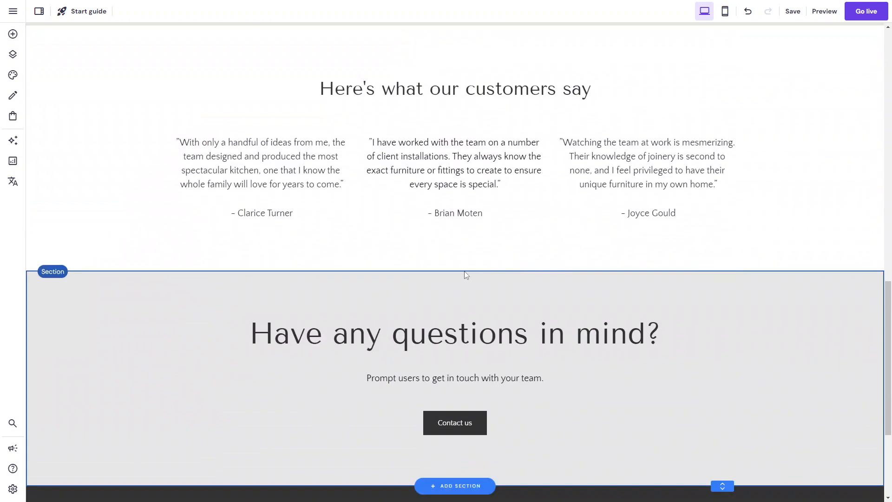
pyautogui.click(462, 272)
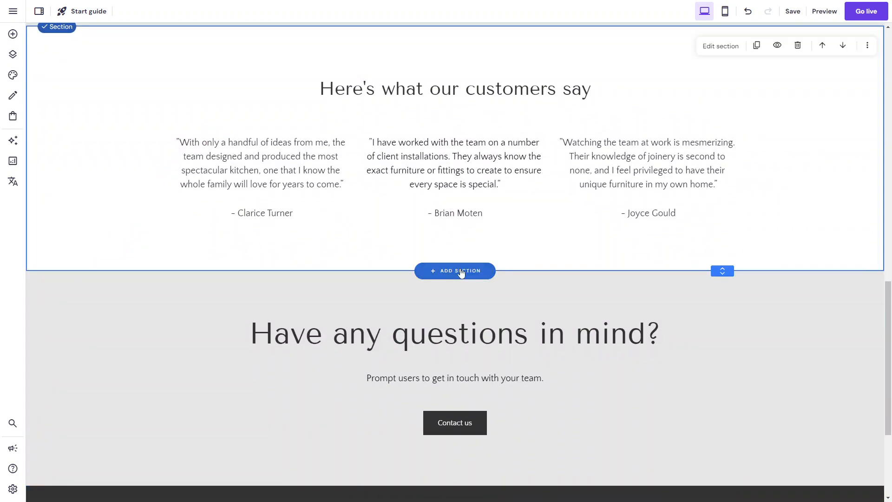
pyautogui.click(461, 271)
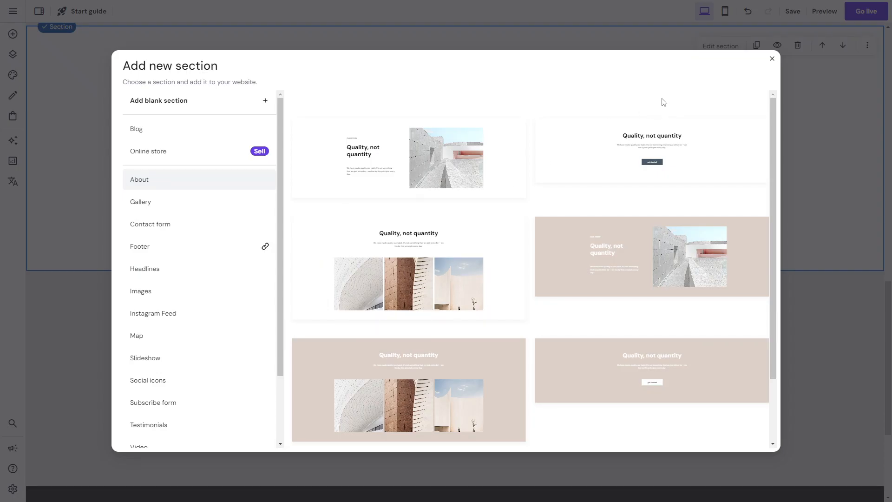
pyautogui.scroll(-3, 211, 335)
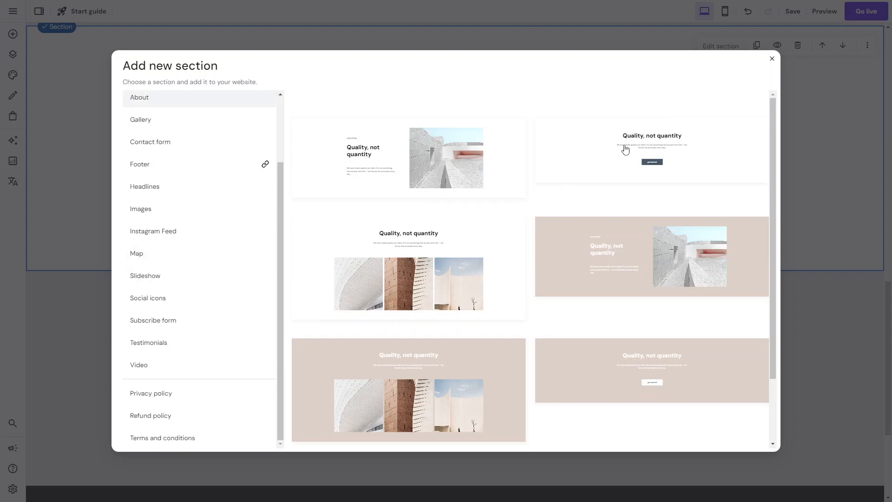
pyautogui.click(772, 58)
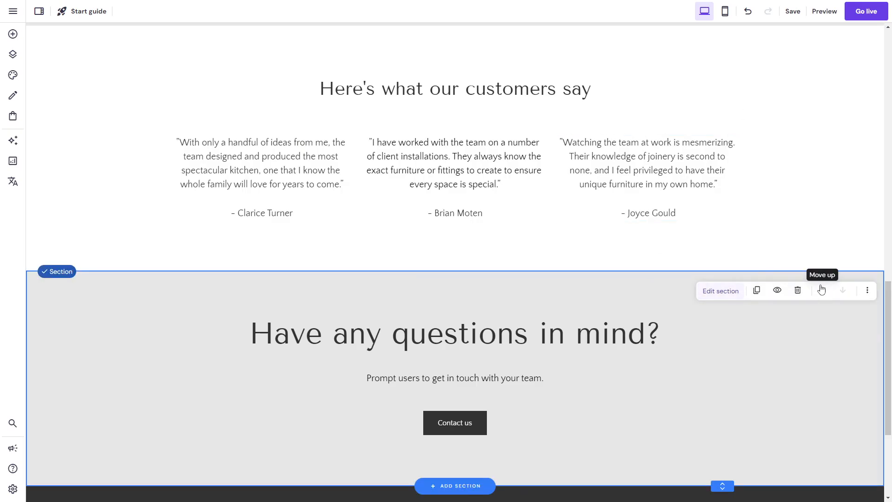
pyautogui.click(867, 291)
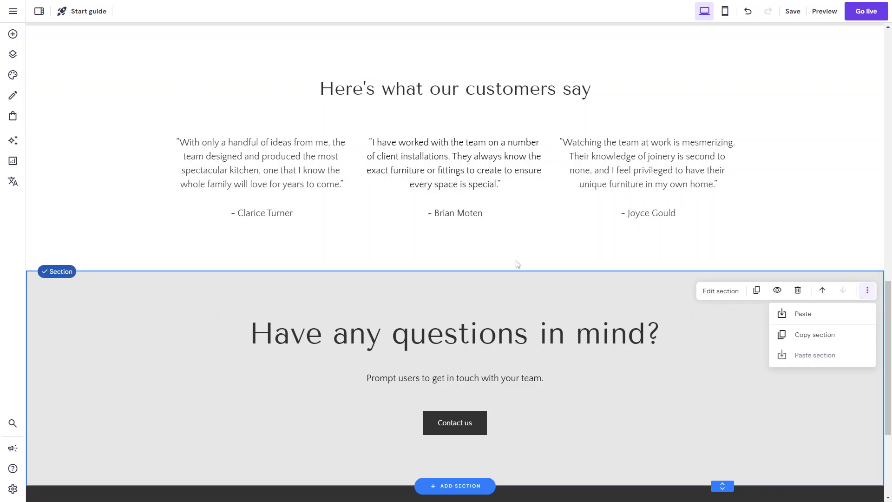
# - Go to the homepage and copy its "Services we provide" section
pyautogui.scroll(10, 514, 258)
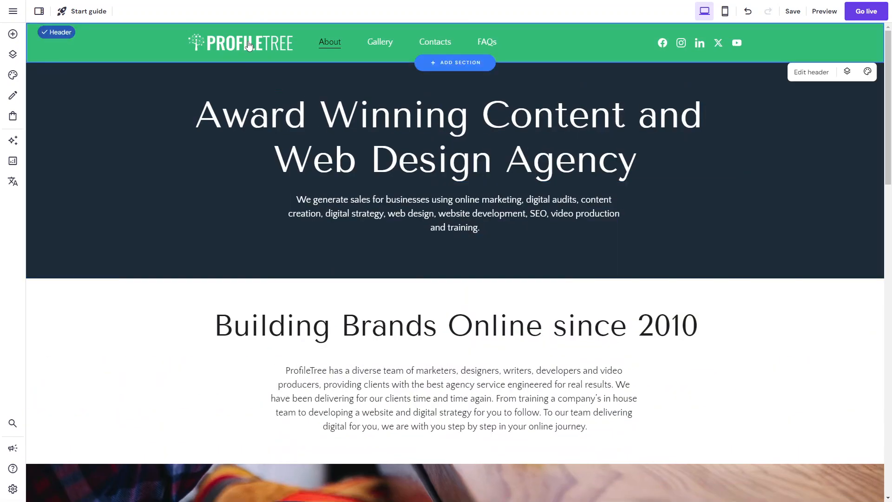
pyautogui.scroll(-15, 388, 289)
pyautogui.scroll(5, 390, 291)
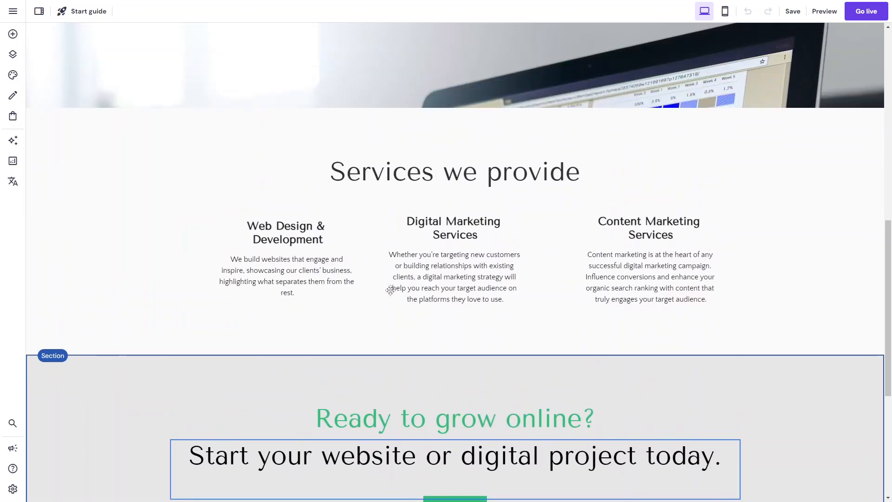
pyautogui.click(867, 202)
pyautogui.click(827, 243)
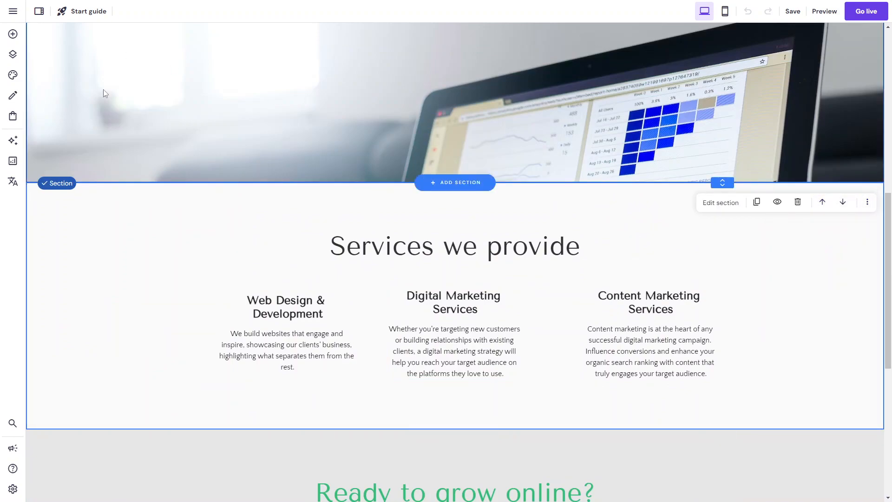
# - Open the About page and paste the copied "Services we provide" section below the customer testimonials
pyautogui.scroll(10, 109, 120)
pyautogui.click(330, 42)
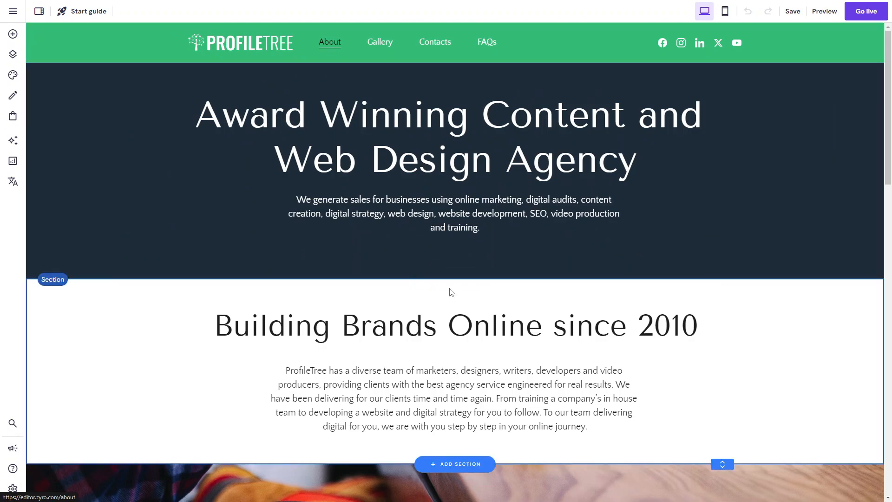
pyautogui.scroll(-15, 452, 292)
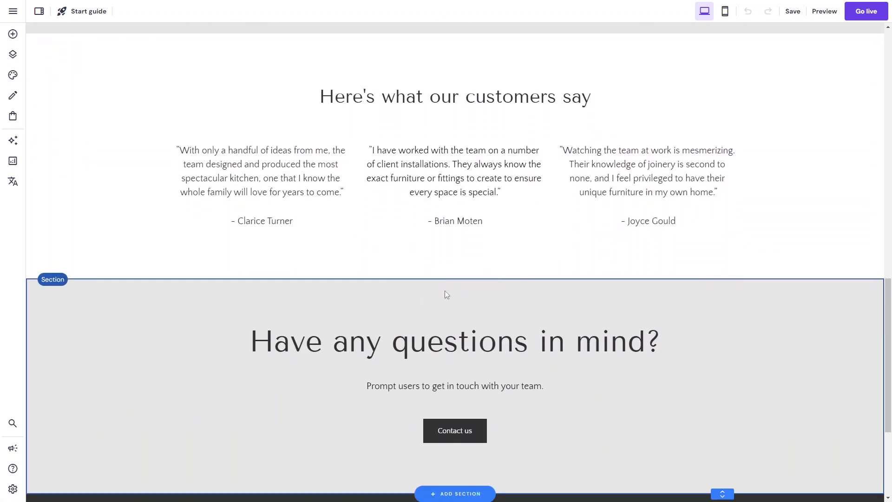
pyautogui.click(448, 279)
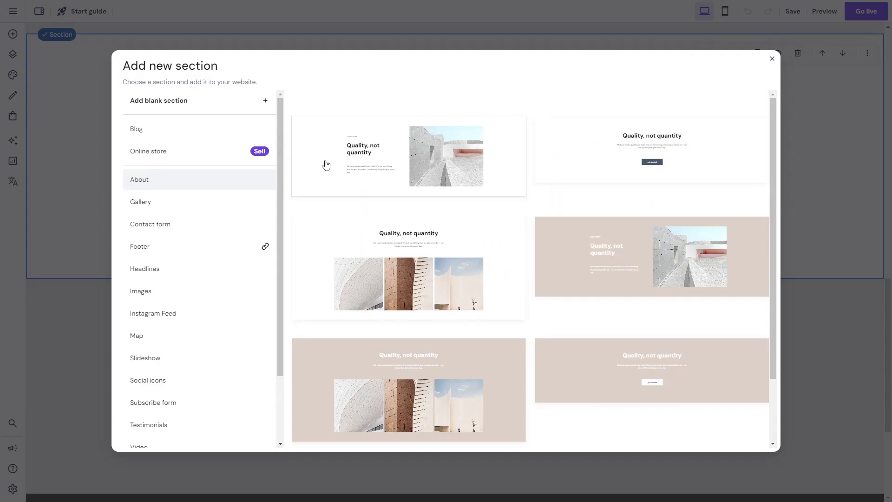
pyautogui.click(772, 58)
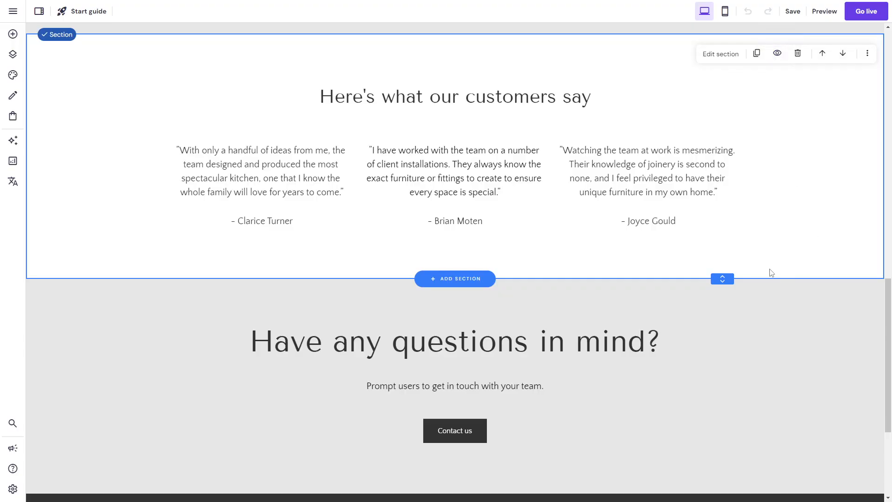
pyautogui.scroll(1, 772, 273)
pyautogui.click(867, 108)
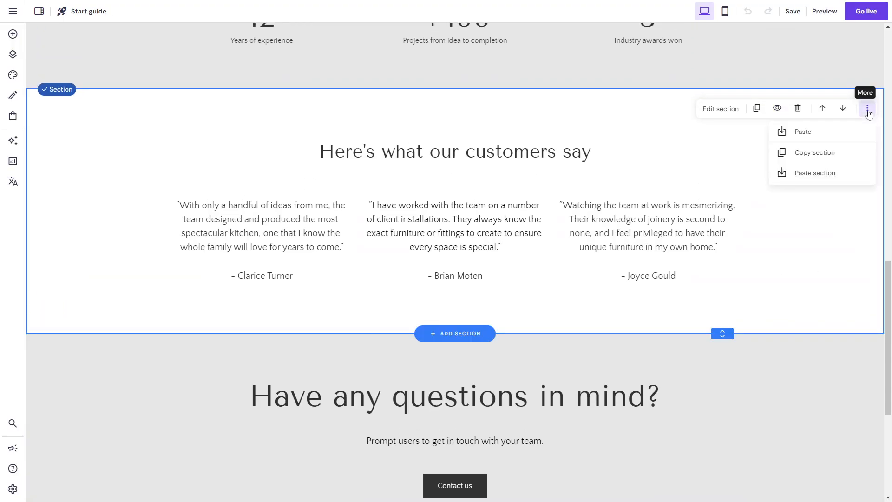
pyautogui.click(823, 173)
# - Move the "Services we provide" section up past the testimonials and statistics so it sits directly below the background photo
pyautogui.scroll(4, 697, 205)
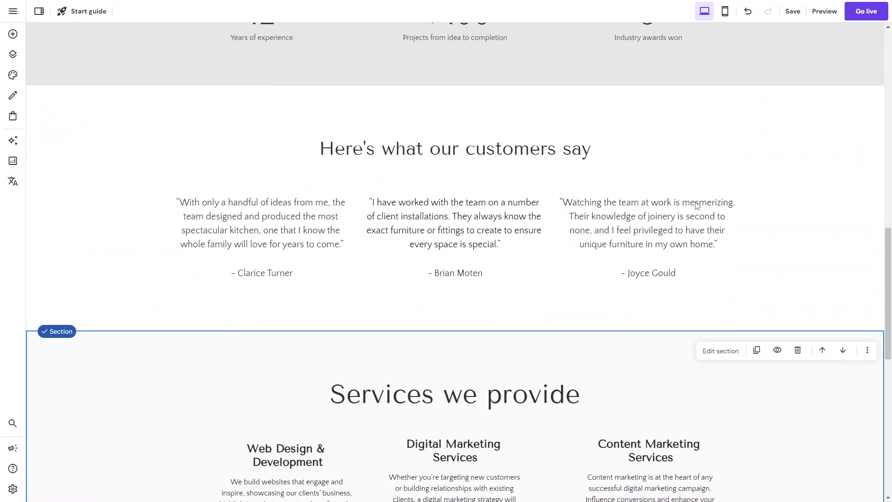
pyautogui.scroll(-2, 697, 205)
pyautogui.click(843, 226)
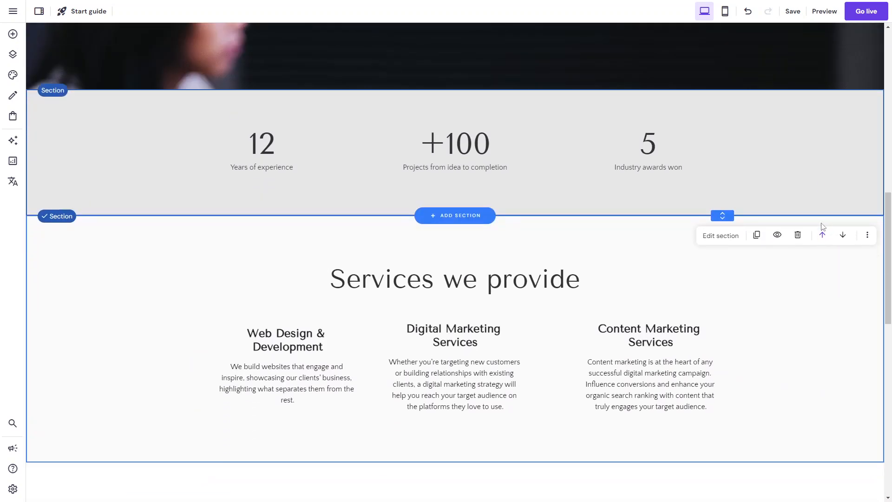
pyautogui.click(823, 237)
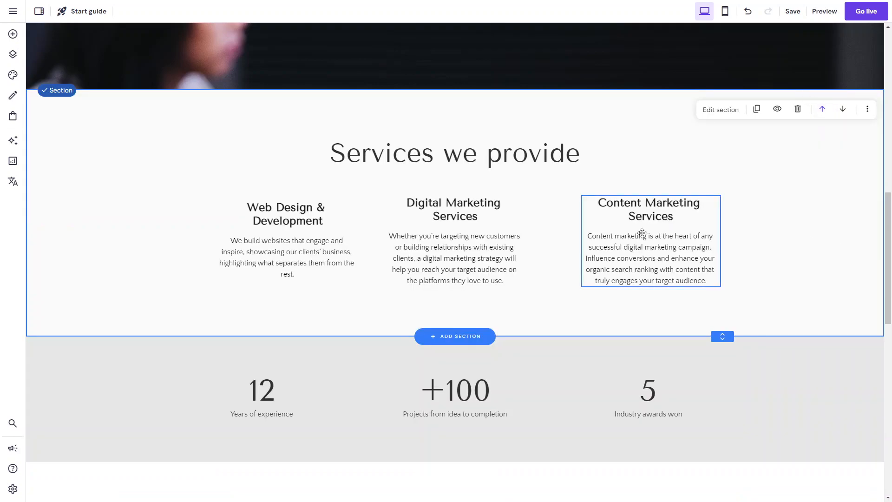
pyautogui.scroll(-1, 713, 246)
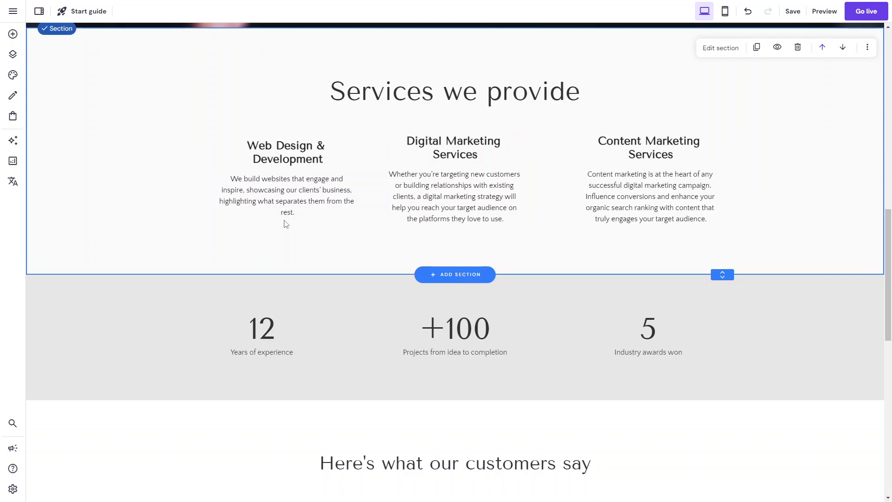
# - Return to the homepage from the About page
pyautogui.scroll(-1, 285, 223)
pyautogui.scroll(2, 285, 223)
pyautogui.scroll(-2, 285, 223)
pyautogui.scroll(-6, 329, 293)
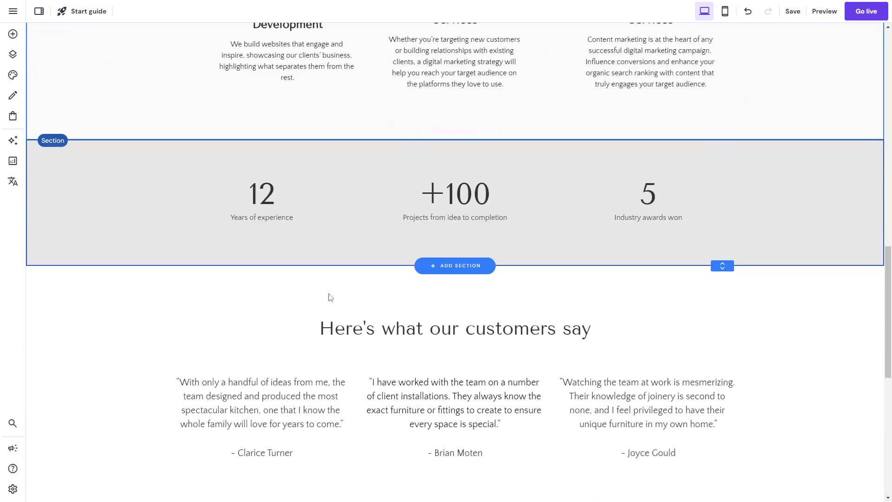
pyautogui.scroll(9, 103, 80)
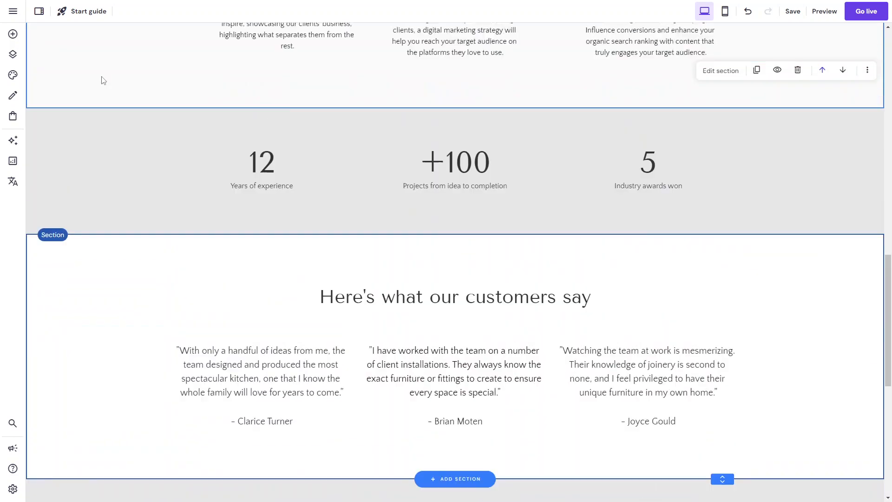
pyautogui.click(39, 11)
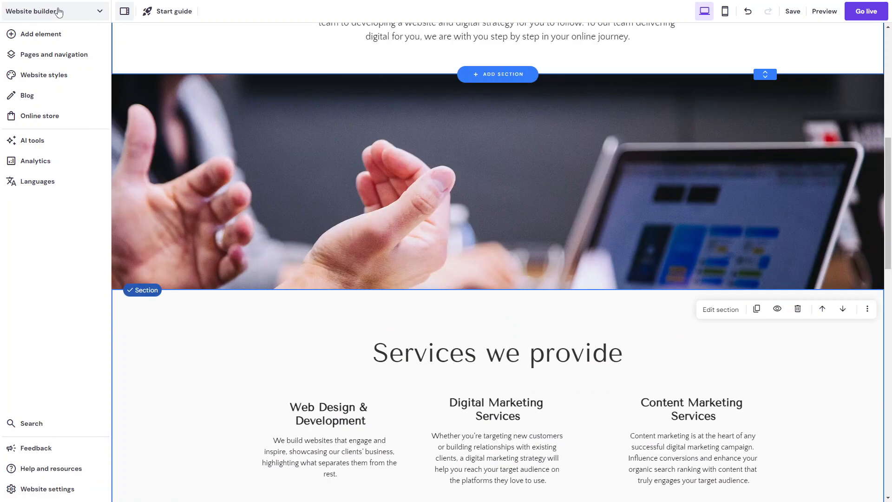
pyautogui.click(57, 11)
pyautogui.scroll(7, 293, 166)
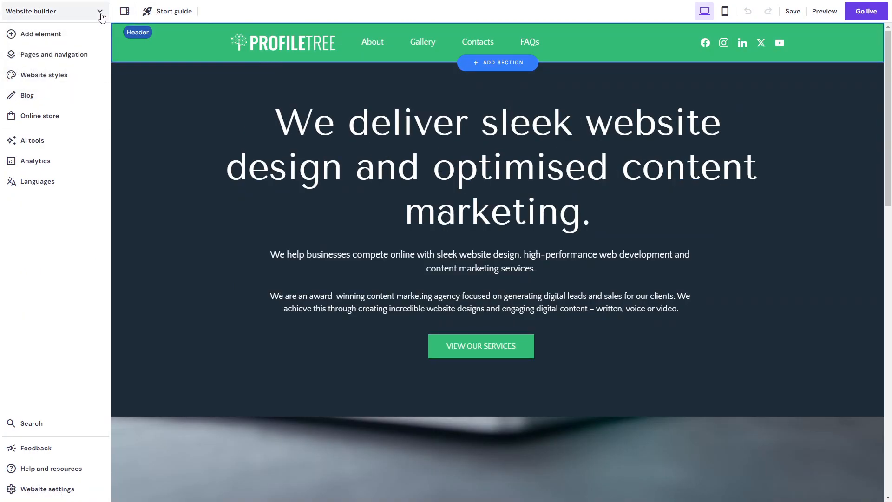
pyautogui.click(99, 11)
pyautogui.click(101, 14)
pyautogui.click(124, 13)
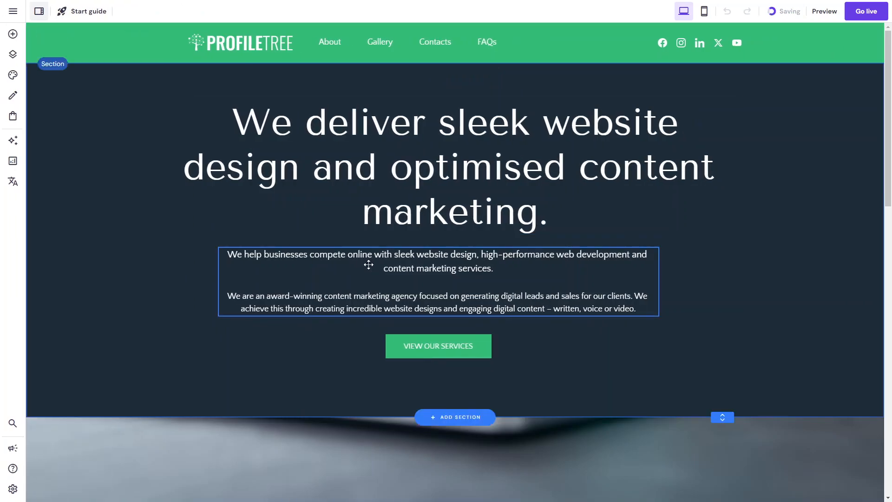
# - Copy the homepage's "Ready to grow online?" section
pyautogui.scroll(-10, 369, 263)
pyautogui.scroll(3, 369, 260)
pyautogui.click(370, 253)
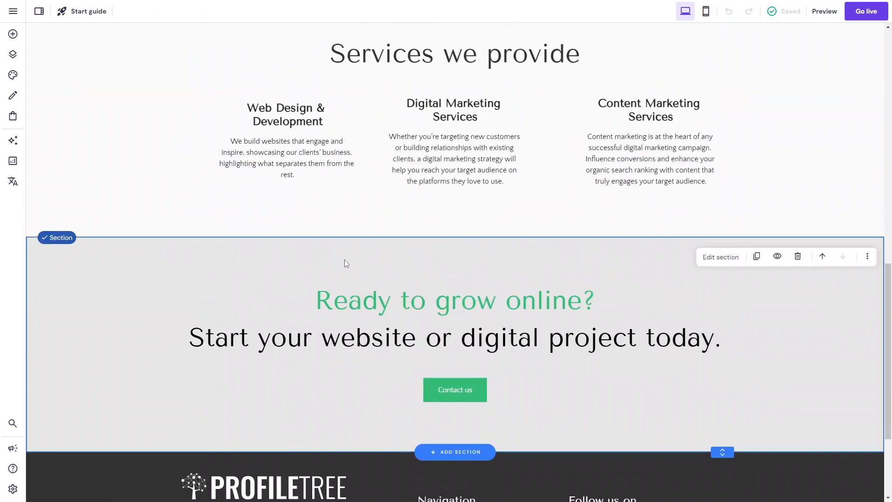
pyautogui.click(867, 256)
pyautogui.click(808, 300)
# - Go to the About page and paste the copied section below "Have any questions in mind?"
pyautogui.scroll(13, 221, 88)
pyautogui.click(321, 51)
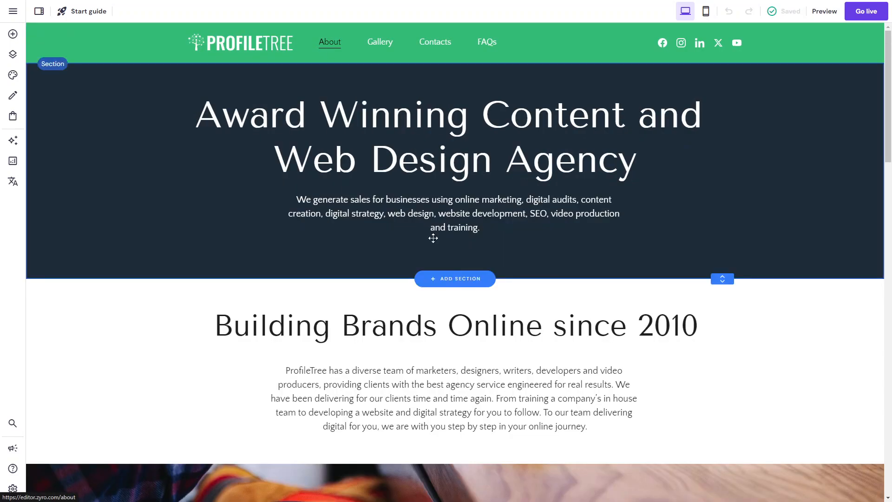
pyautogui.scroll(-15, 450, 279)
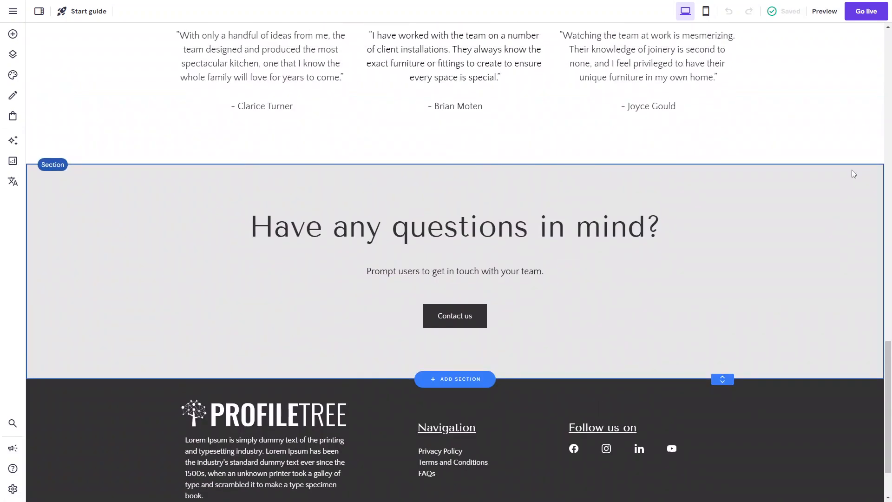
pyautogui.click(859, 171)
pyautogui.click(867, 183)
pyautogui.click(814, 257)
# - Delete the "Have any questions in mind?" section from the About page
pyautogui.scroll(3, 796, 255)
pyautogui.click(867, 130)
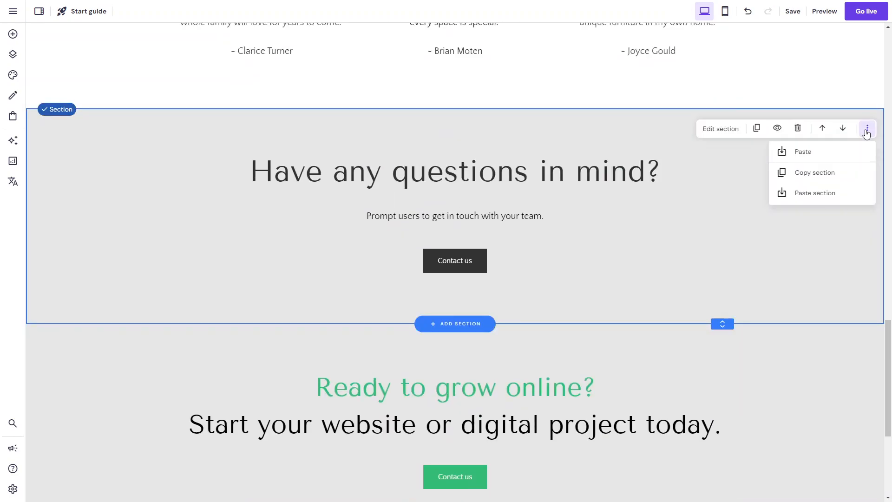
pyautogui.click(797, 128)
pyautogui.click(705, 138)
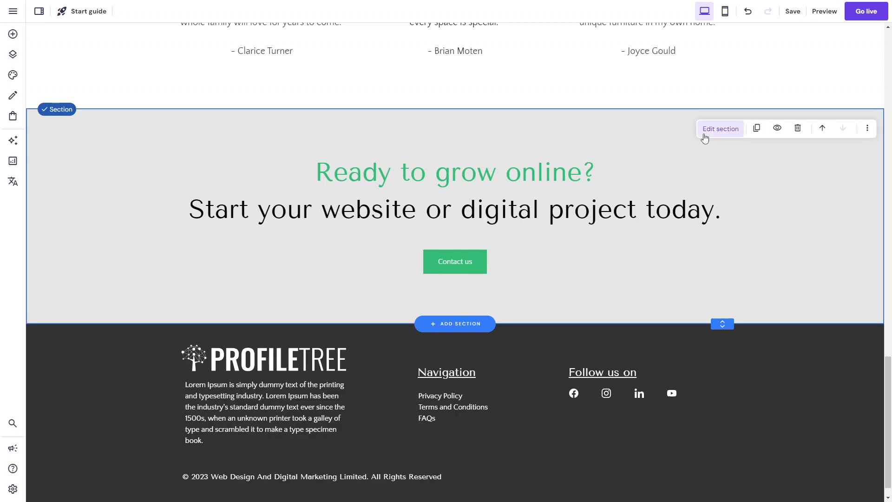
# - Set the background colour of the "Ready to grow online?" section to black
pyautogui.click(720, 129)
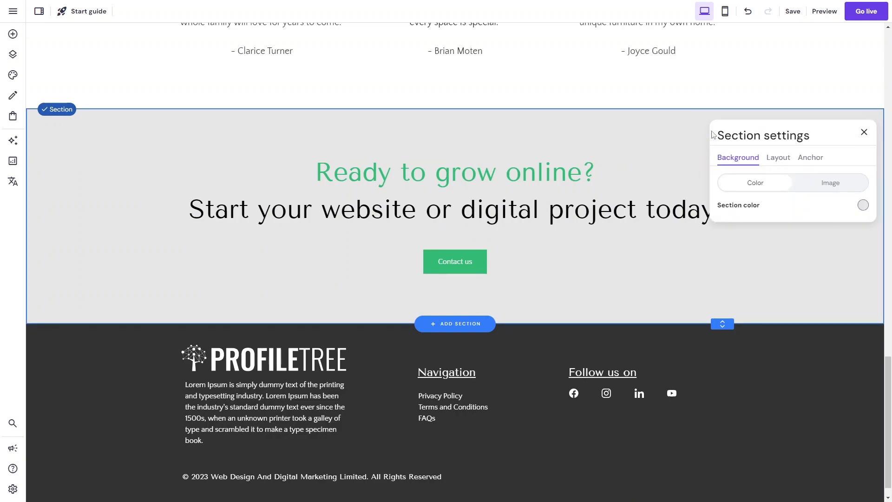
pyautogui.click(864, 206)
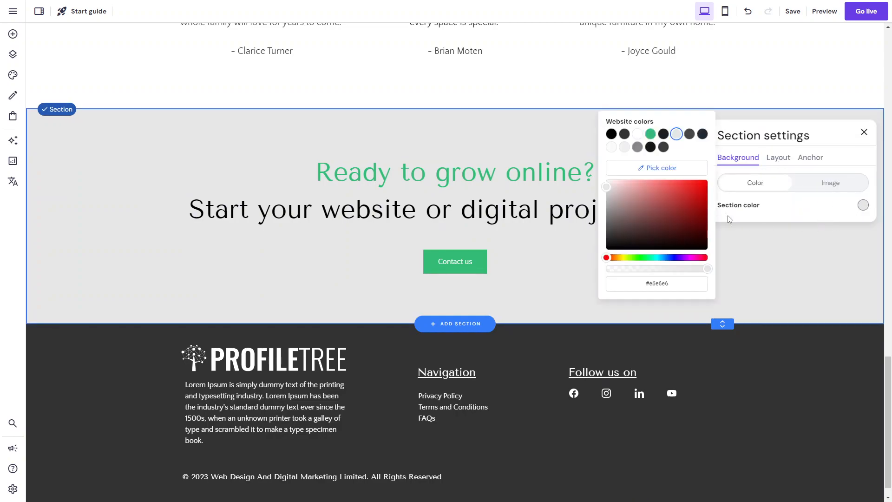
pyautogui.click(613, 133)
# - Change the "Start your website or digital project today." text colour to white
pyautogui.click(468, 215)
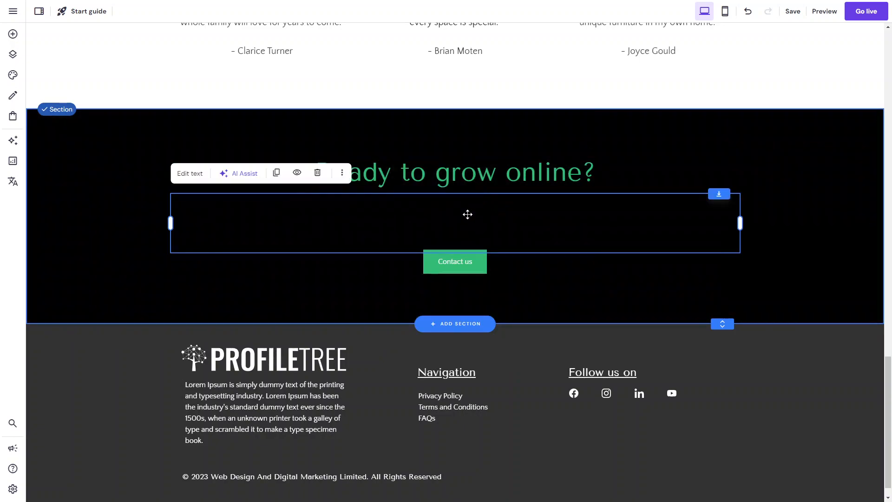
pyautogui.click(186, 177)
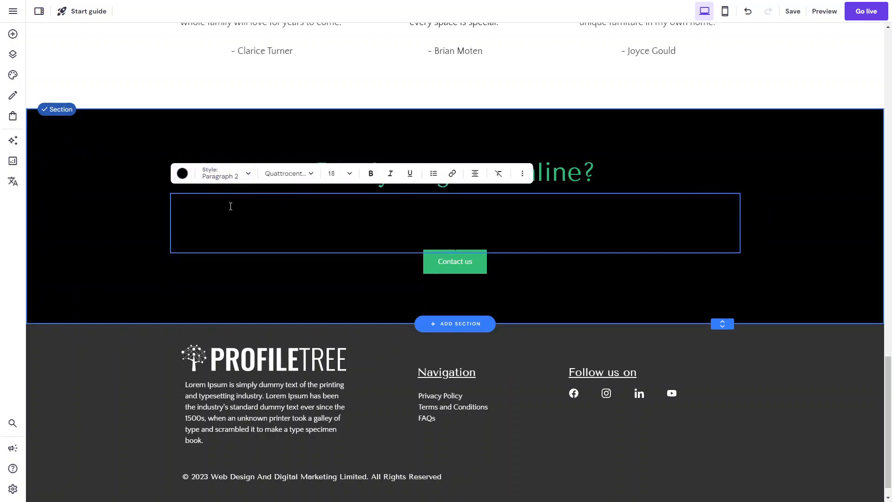
pyautogui.tripleClick(232, 207)
pyautogui.click(182, 174)
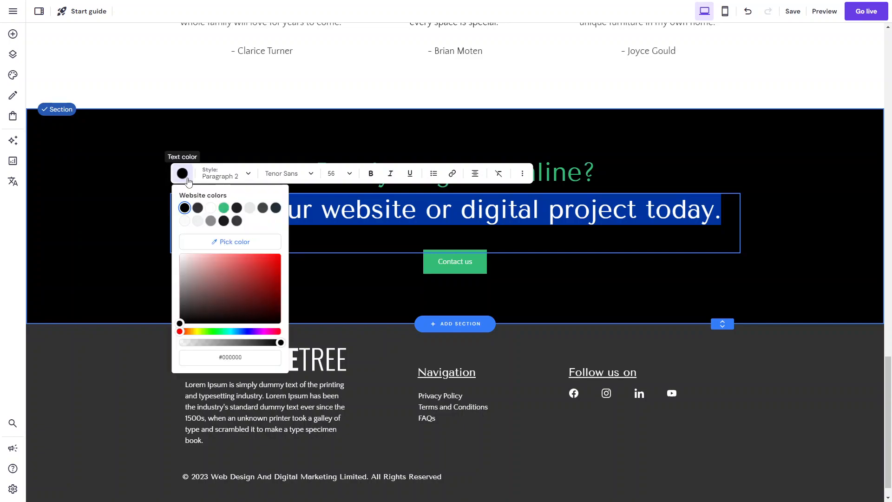
pyautogui.click(211, 213)
pyautogui.click(113, 207)
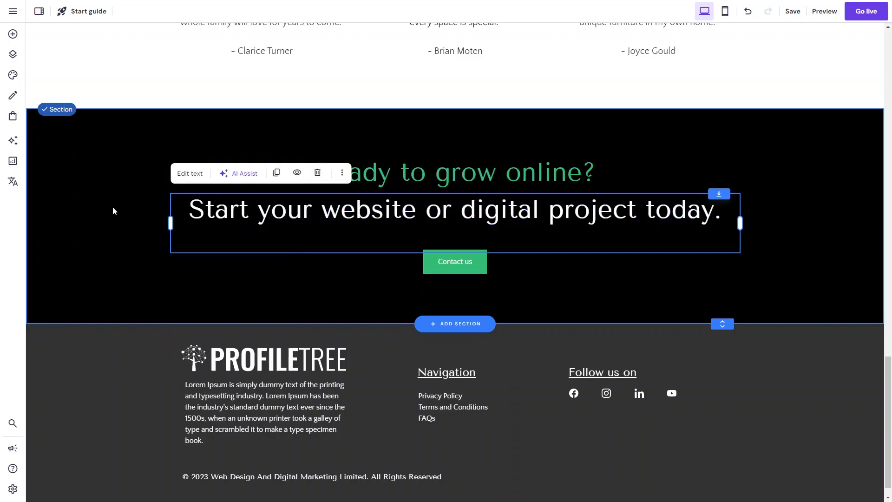
pyautogui.click(437, 95)
# - Set the "Ready to grow online?" section's background colour to the dark blue website colour #1e2c38
pyautogui.scroll(8, 553, 184)
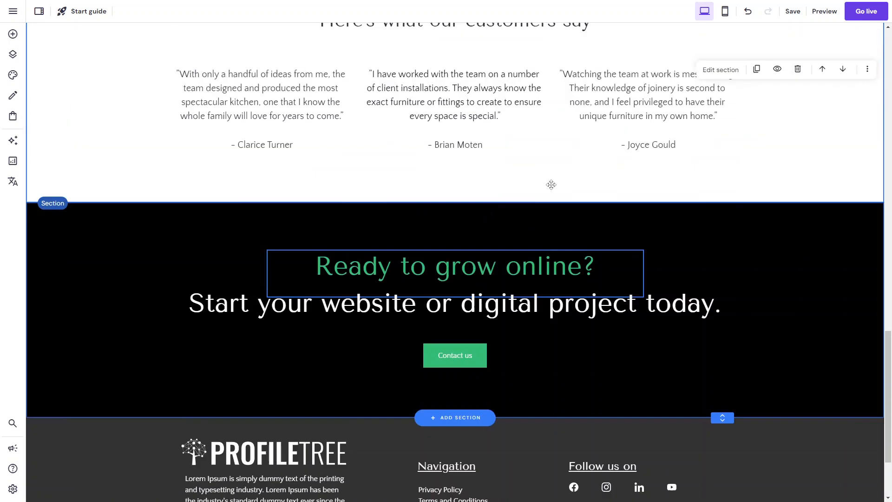
pyautogui.scroll(-3, 551, 185)
pyautogui.scroll(-3, 110, 392)
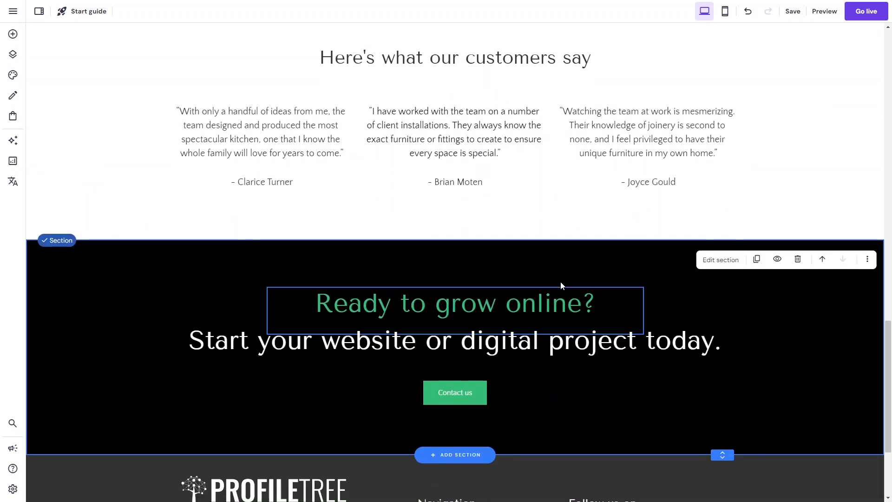
pyautogui.click(716, 262)
pyautogui.click(864, 336)
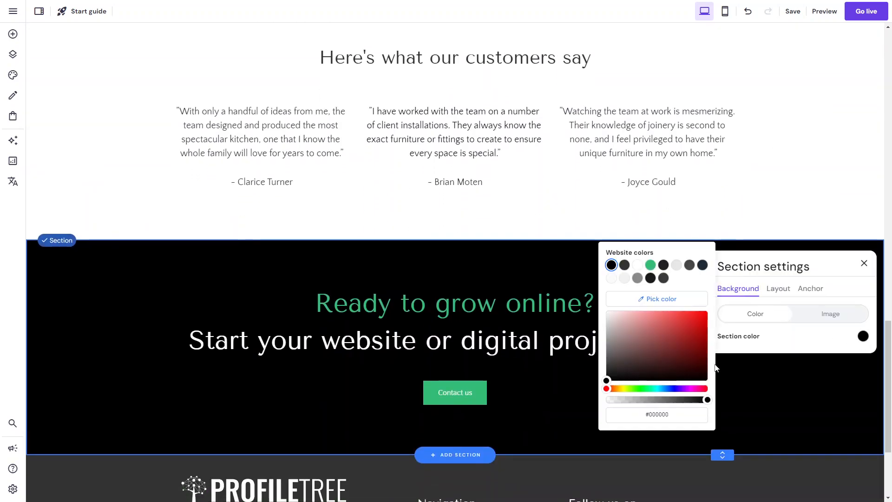
pyautogui.click(703, 265)
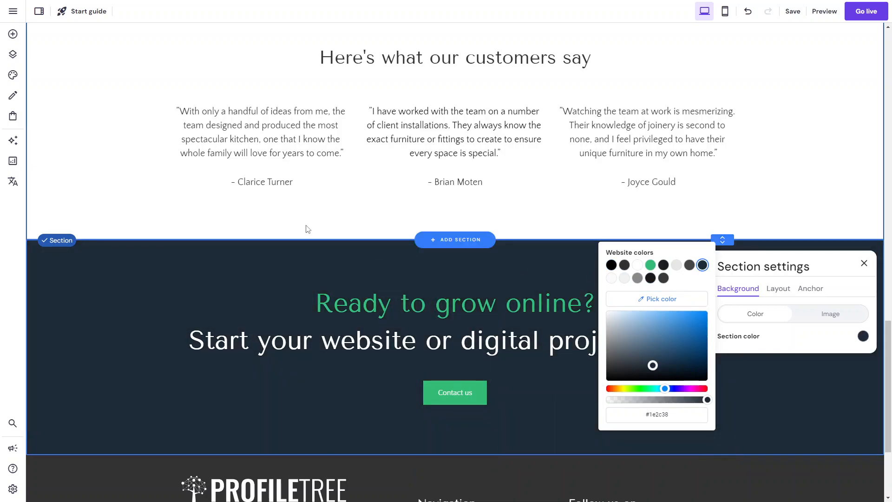
pyautogui.click(255, 319)
# - Review the About page from header to footer, checking the order and look of its sections
pyautogui.scroll(-3, 255, 319)
pyautogui.scroll(15, 255, 318)
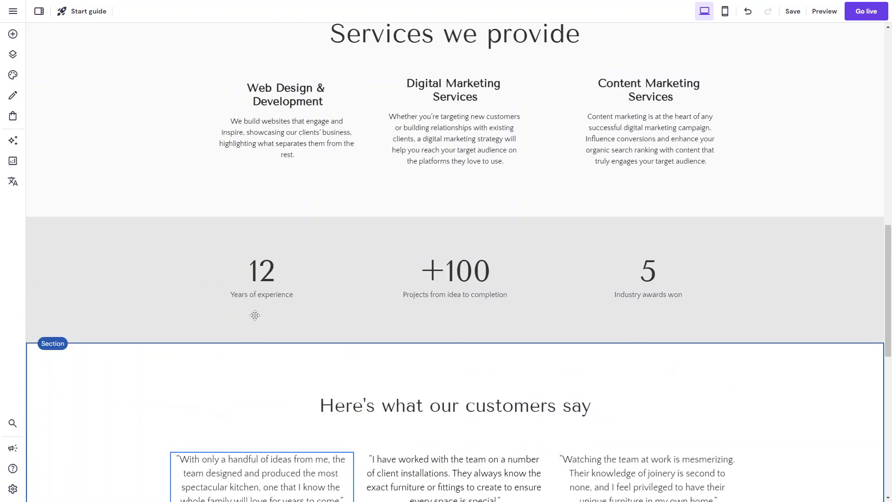
pyautogui.scroll(-2, 255, 320)
pyautogui.scroll(-5, 256, 319)
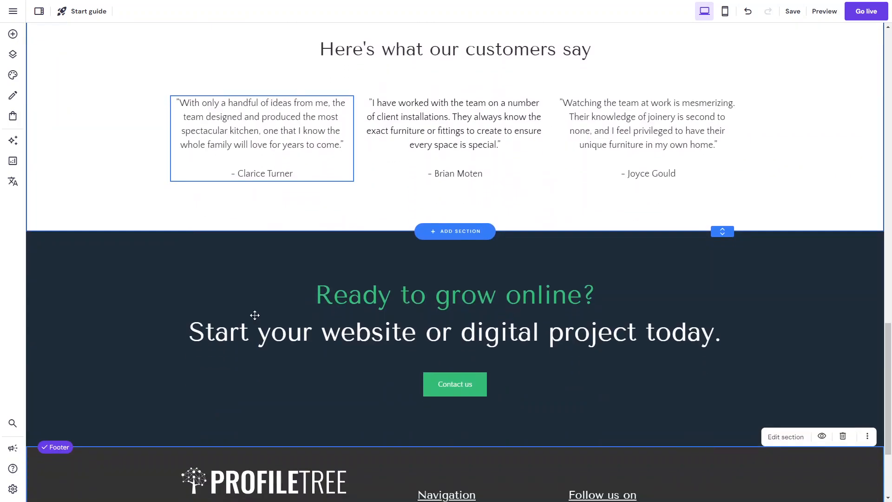
pyautogui.scroll(10, 255, 315)
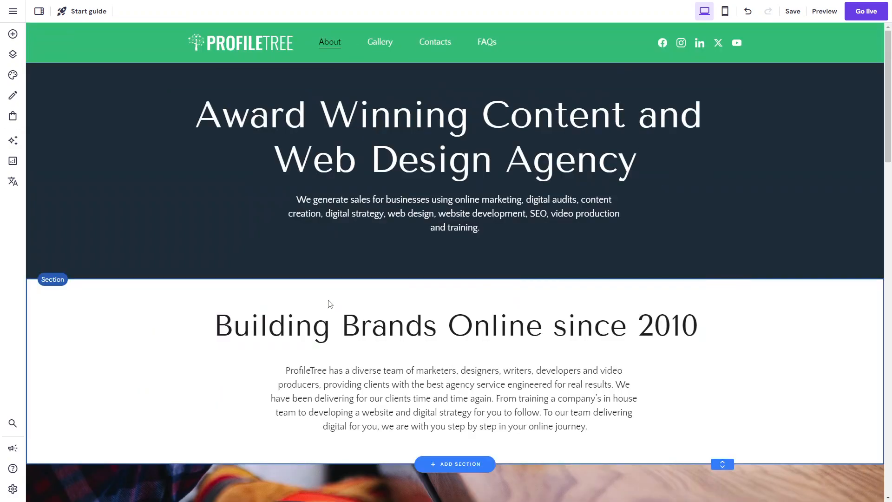
pyautogui.scroll(-5, 345, 400)
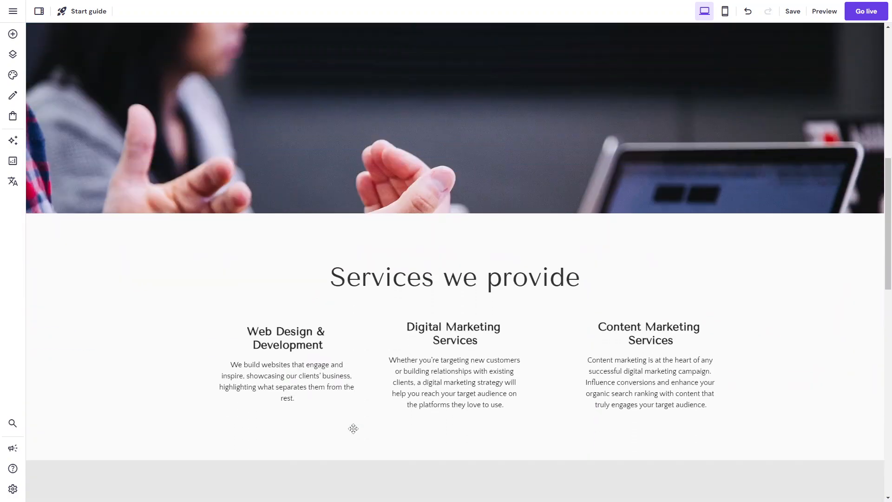
pyautogui.scroll(-4, 353, 429)
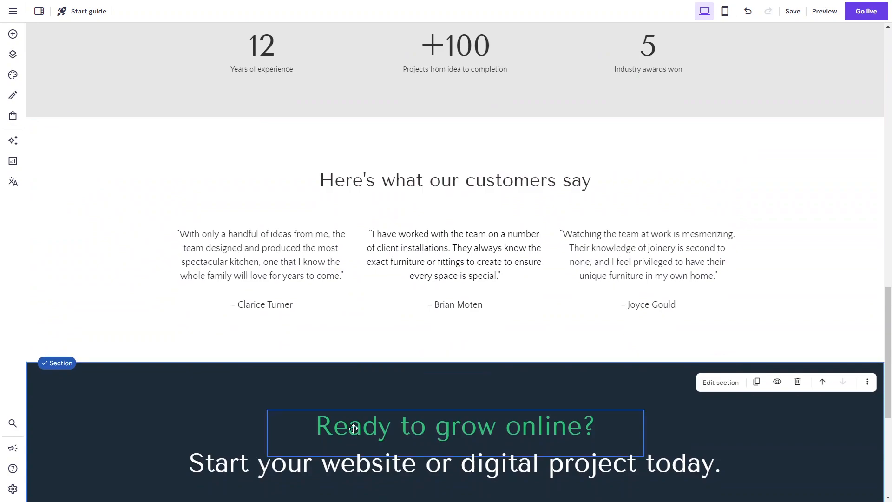
pyautogui.scroll(-3, 353, 428)
pyautogui.scroll(10, 352, 426)
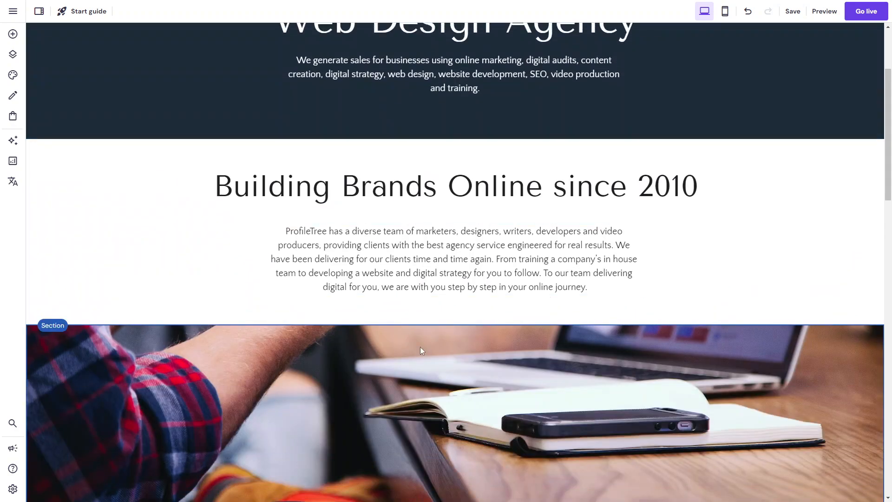
# - Open the Contacts page for editing and bring its header and form section into view
pyautogui.scroll(3, 420, 347)
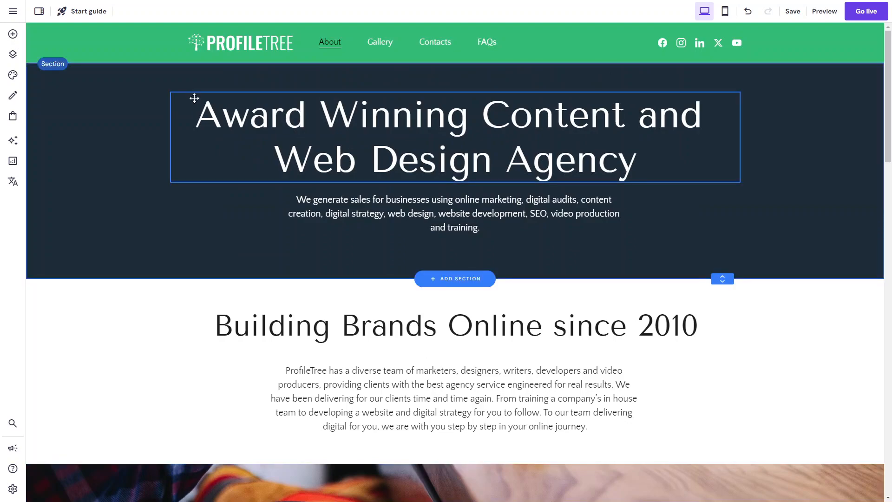
pyautogui.click(12, 13)
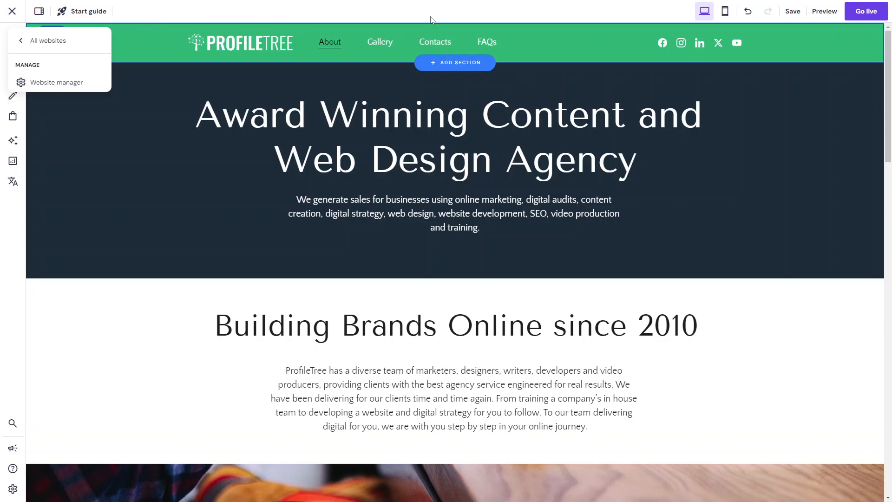
pyautogui.click(435, 42)
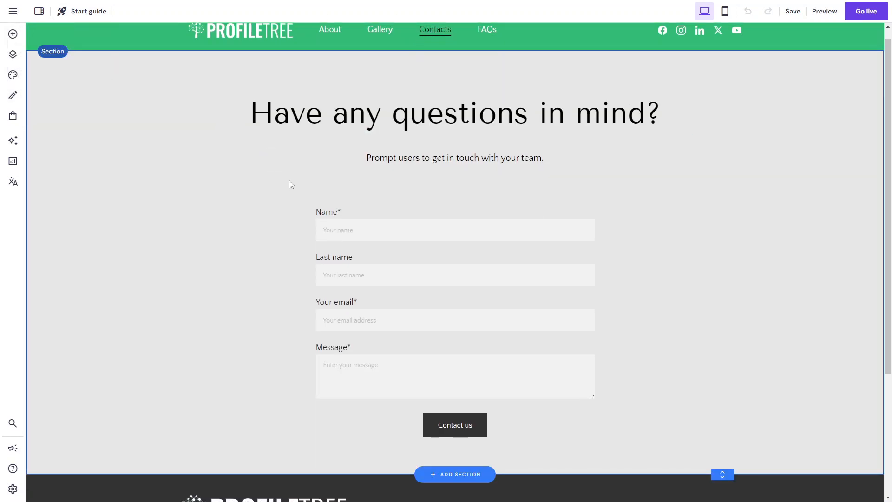
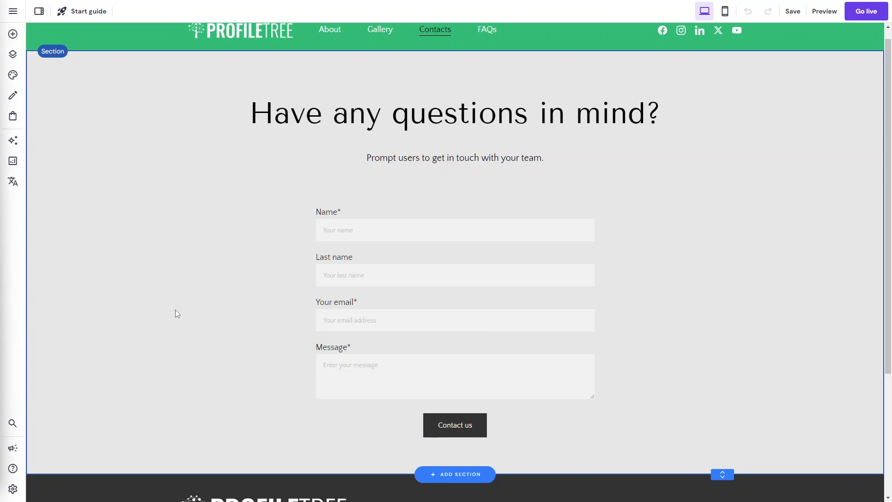
pyautogui.scroll(1, 448, 93)
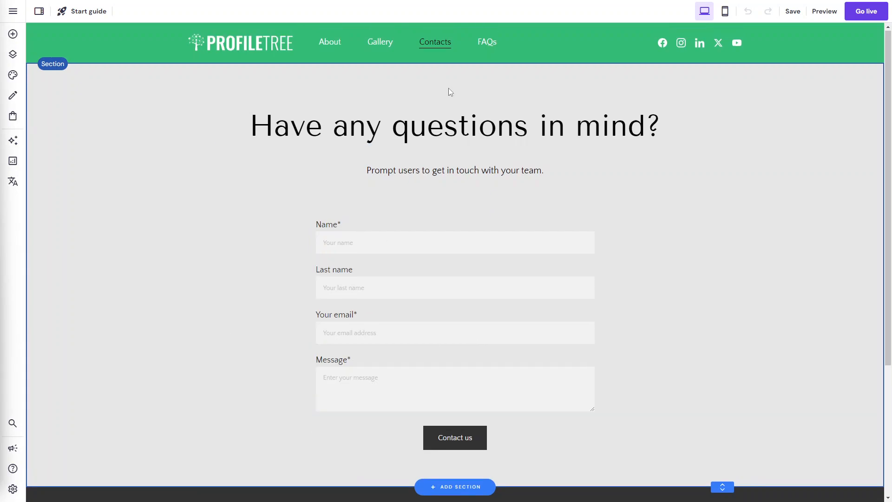
# - Delete the contact form from the "Have any questions in mind?" section and shorten the section to fit the remaining text
pyautogui.click(384, 295)
pyautogui.moveTo(384, 294); pyautogui.dragTo(386, 296)
pyautogui.press('Delete')
pyautogui.click(491, 222)
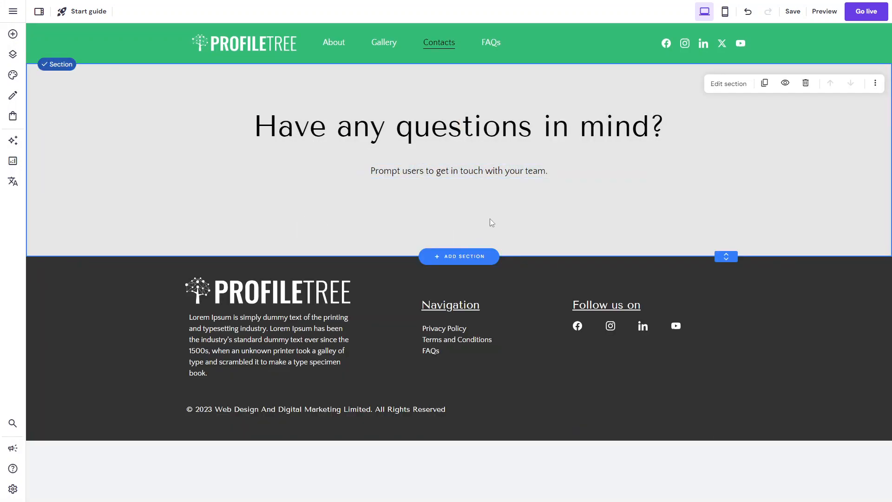
pyautogui.moveTo(726, 257); pyautogui.dragTo(726, 214)
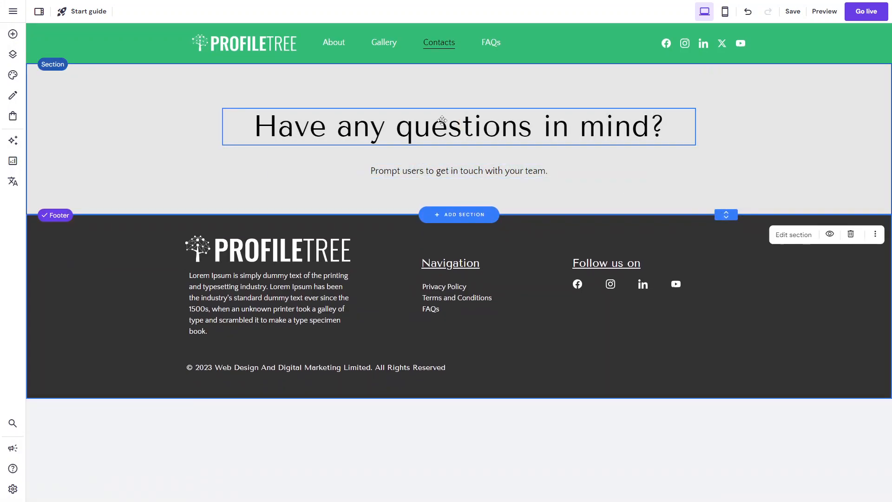
# - Delete the "Prompt users to get in touch with your team." text under the heading
pyautogui.click(459, 215)
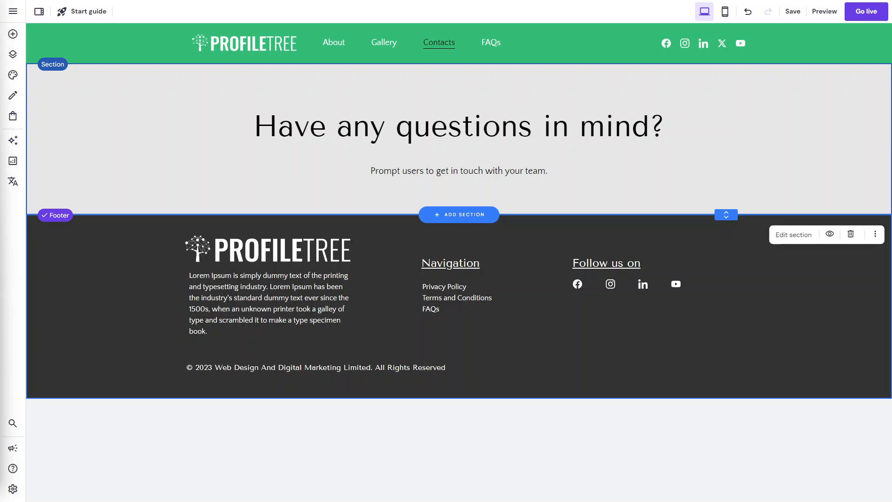
pyautogui.click(396, 162)
pyautogui.press('Delete')
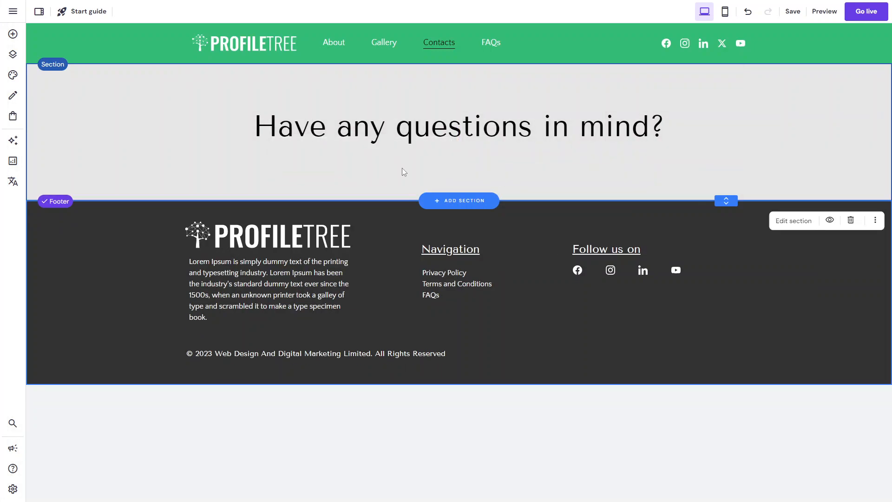
# - Replace the "Have any questions in mind?" heading text with "Let's build your digital brand"
pyautogui.click(279, 120)
pyautogui.write("Let's build your digital brand")
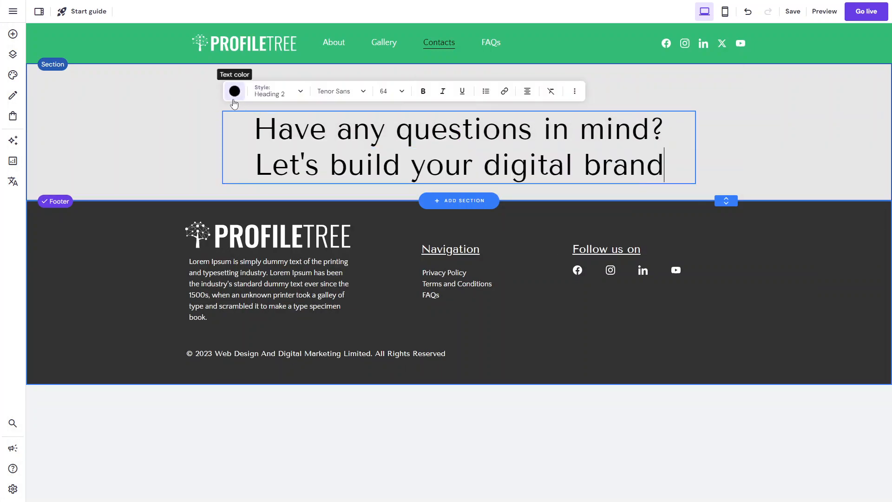
pyautogui.hotkey('ctrl', 'a')
pyautogui.press('BackSpace')
pyautogui.hotkey('ctrl', 'z')
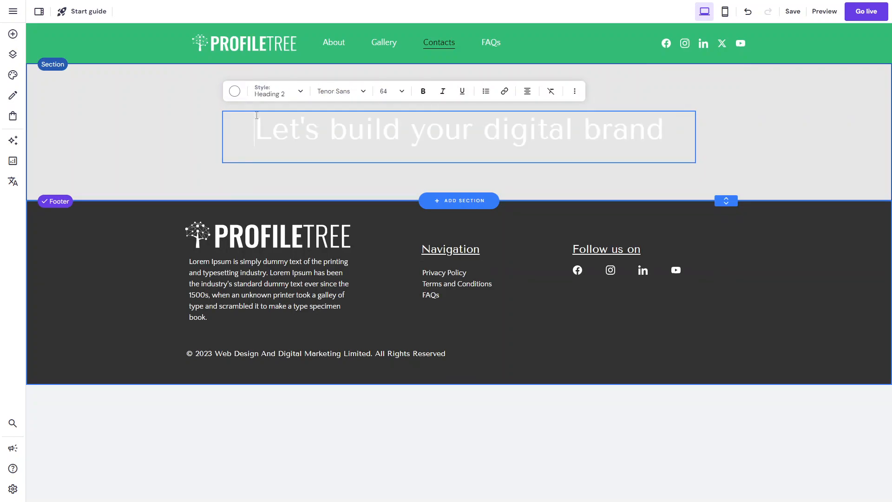
# - Apply the Heading 1 style to the "Let's build your digital brand" text
pyautogui.hotkey('ctrl', 'a')
pyautogui.click(276, 92)
pyautogui.click(286, 134)
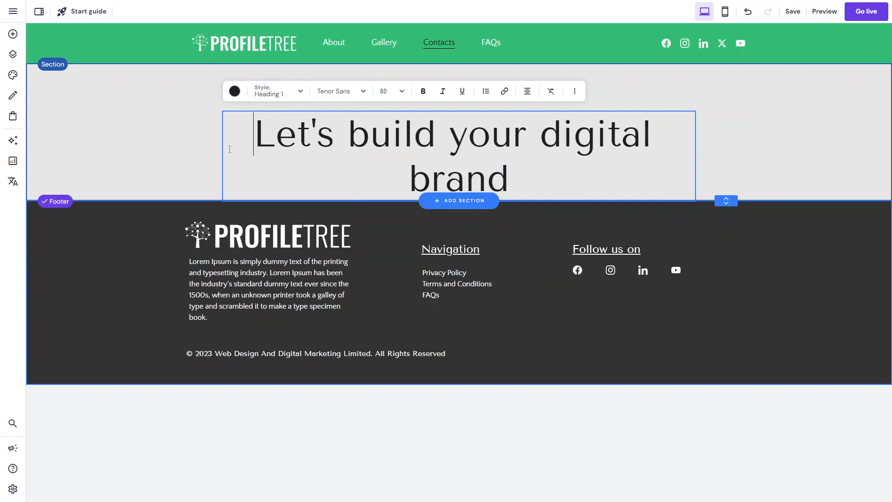
# - Widen the heading's text box on both sides to the full grid width so the text fits on one line
pyautogui.press('Escape')
pyautogui.moveTo(222, 156); pyautogui.dragTo(173, 149)
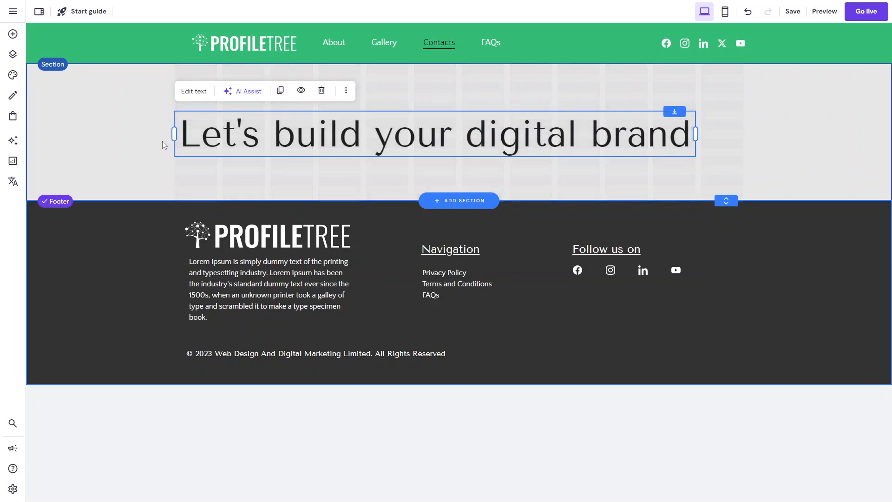
pyautogui.moveTo(696, 134); pyautogui.dragTo(805, 132)
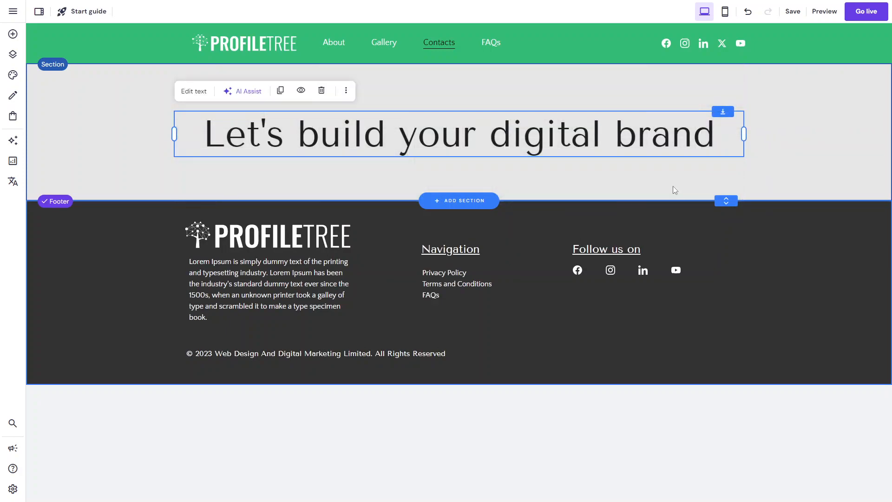
# - Set the heading section's background colour to the dark blue website colour
pyautogui.click(586, 72)
pyautogui.click(720, 88)
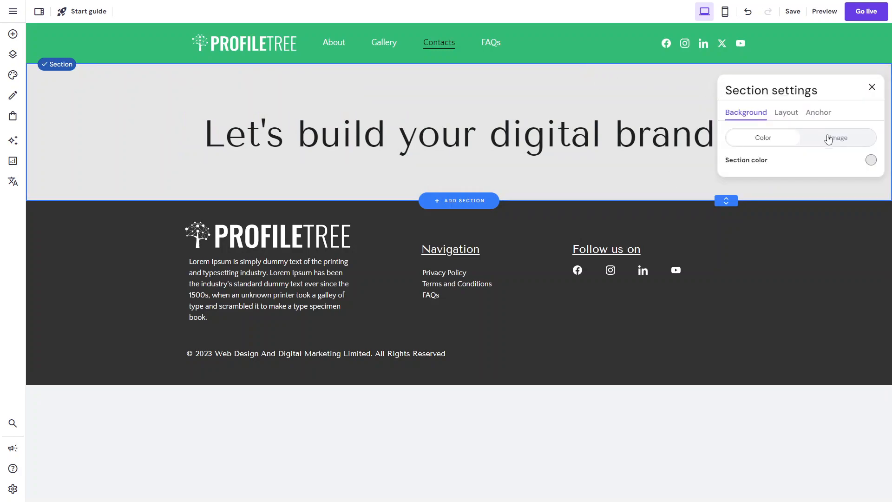
pyautogui.click(872, 160)
pyautogui.click(710, 90)
pyautogui.click(872, 87)
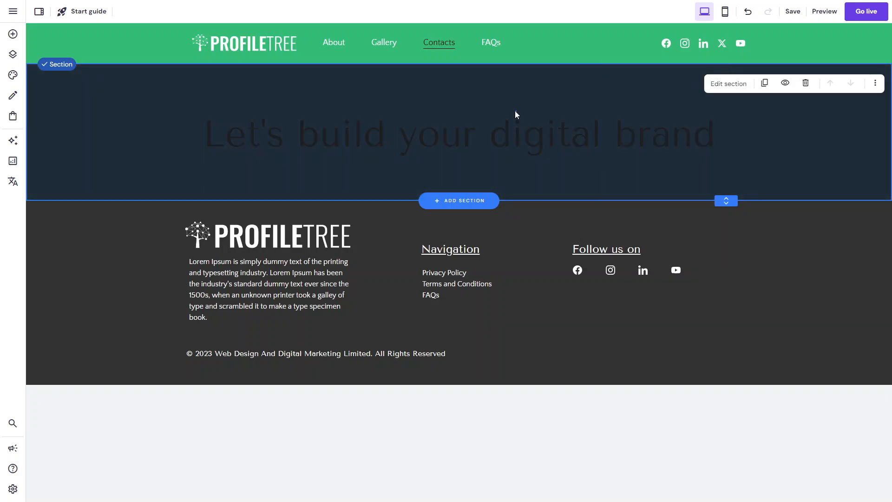
# - Change the "Let's build your digital brand" heading's text colour to white
pyautogui.click(493, 126)
pyautogui.click(194, 92)
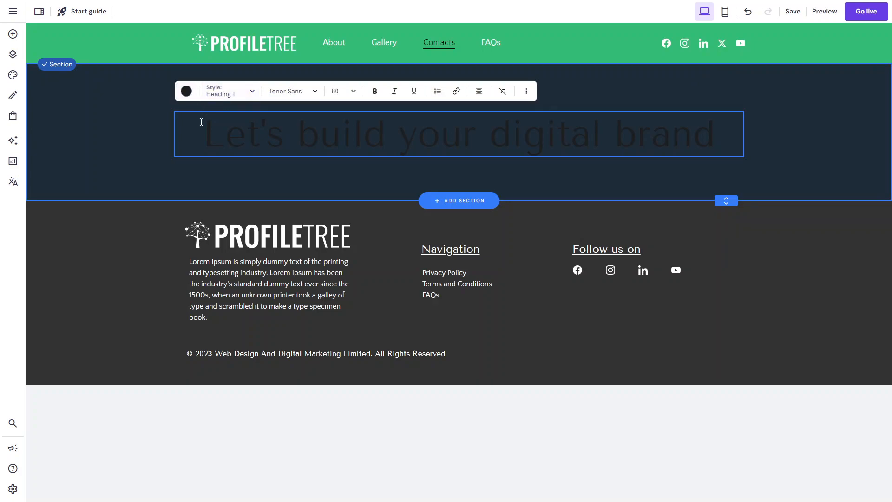
pyautogui.tripleClick(200, 121)
pyautogui.click(186, 92)
pyautogui.click(202, 126)
pyautogui.click(120, 131)
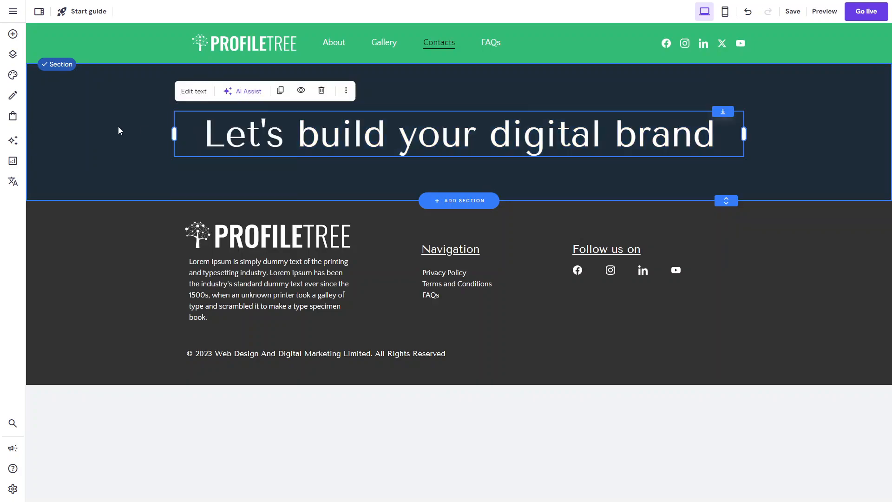
pyautogui.click(195, 91)
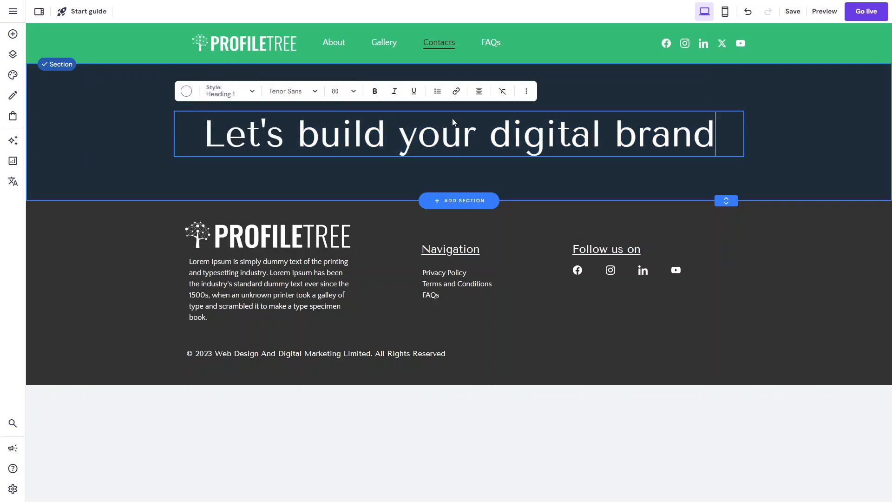
pyautogui.click(830, 184)
pyautogui.click(583, 148)
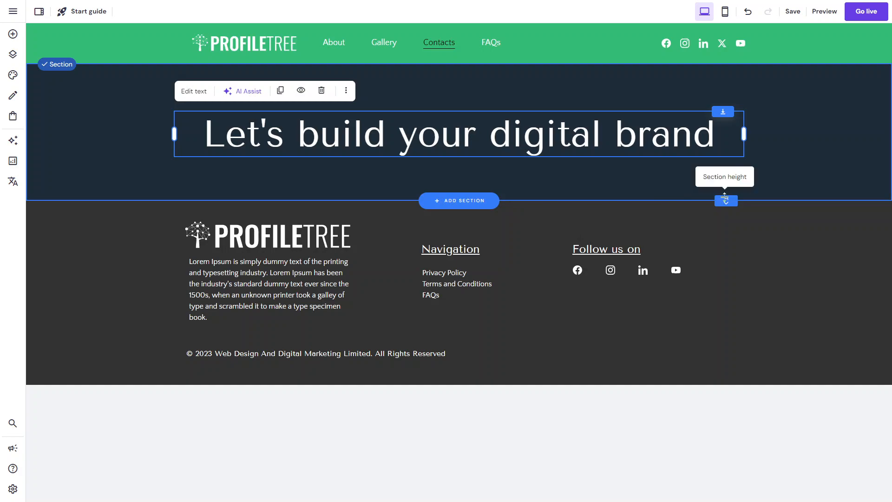
# - Add a blank section between the heading section and the footer and place a text element in its left part
pyautogui.click(464, 200)
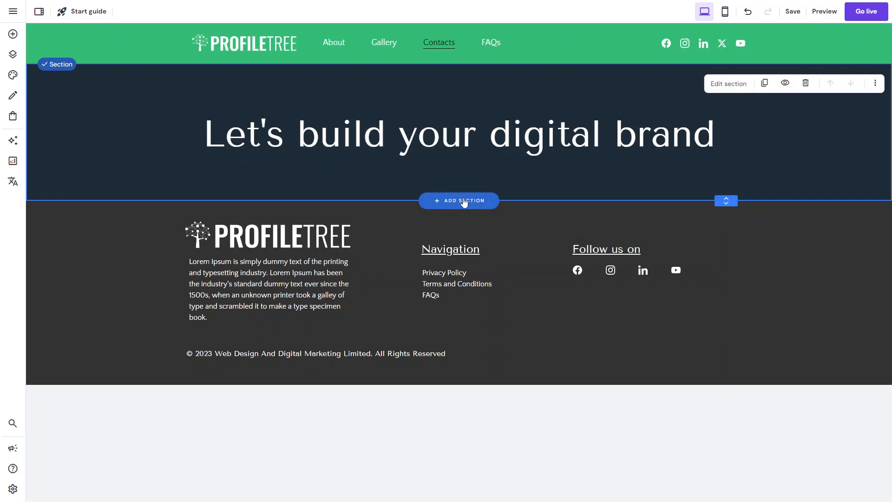
pyautogui.click(464, 201)
pyautogui.click(149, 110)
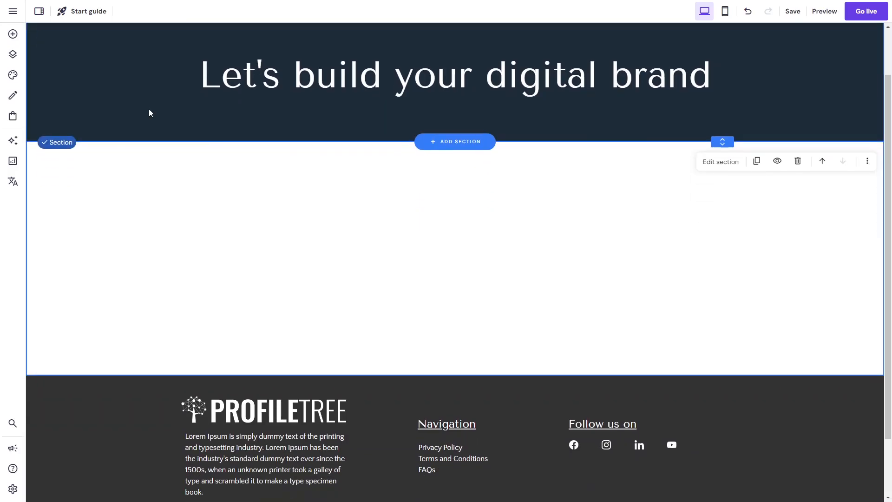
pyautogui.click(12, 36)
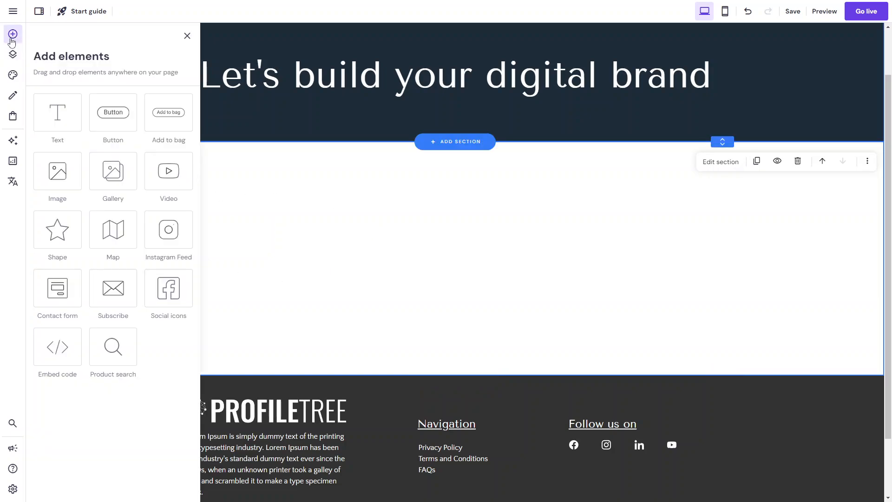
pyautogui.moveTo(86, 132); pyautogui.dragTo(216, 204)
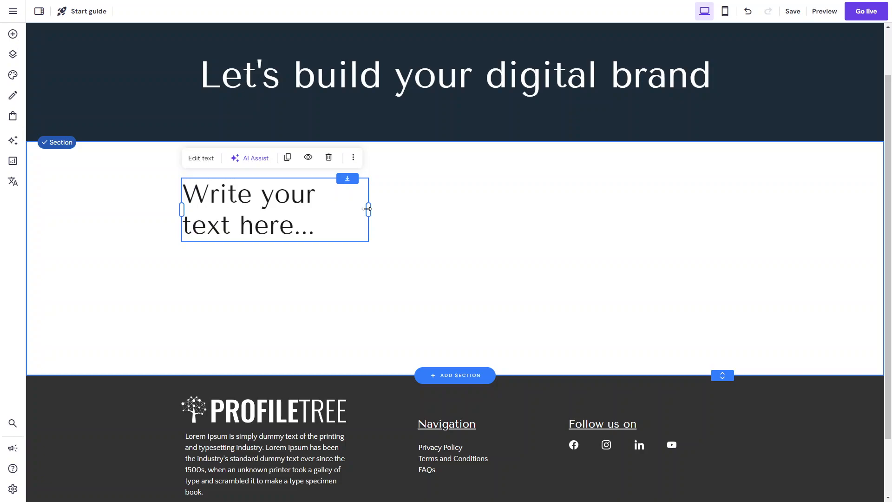
# - Add a contact form beside the text element, widen it to about six grid columns and shift it one column towards the text
pyautogui.click(12, 34)
pyautogui.moveTo(57, 288); pyautogui.dragTo(486, 207)
pyautogui.moveTo(645, 284); pyautogui.dragTo(751, 285)
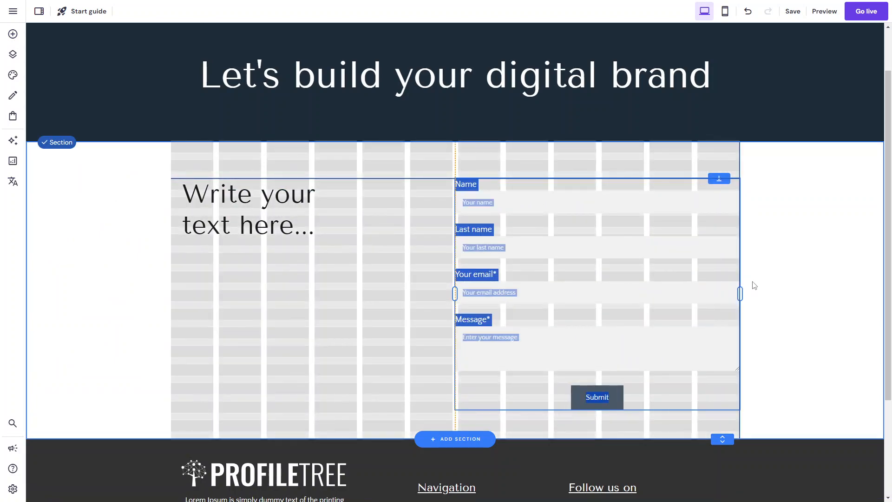
pyautogui.moveTo(556, 295); pyautogui.dragTo(503, 302)
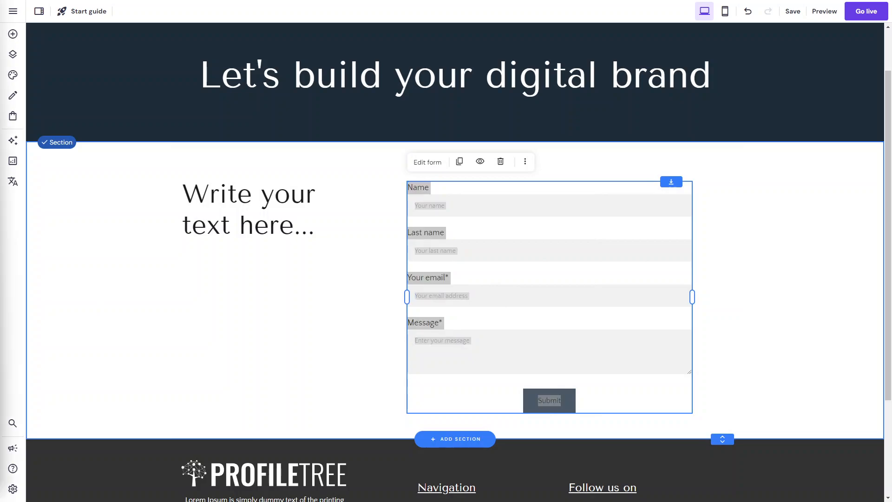
# - Replace the text element's placeholder with "BELFAST" and apply the Heading 5 style
pyautogui.click(225, 230)
pyautogui.click(199, 158)
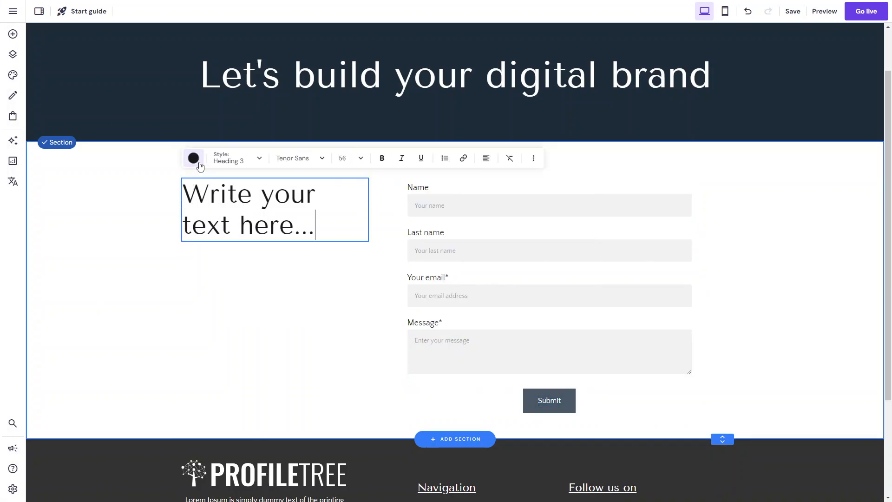
pyautogui.hotkey('ctrl', 'a')
pyautogui.write('BELFAST')
pyautogui.hotkey('ctrl', 'a')
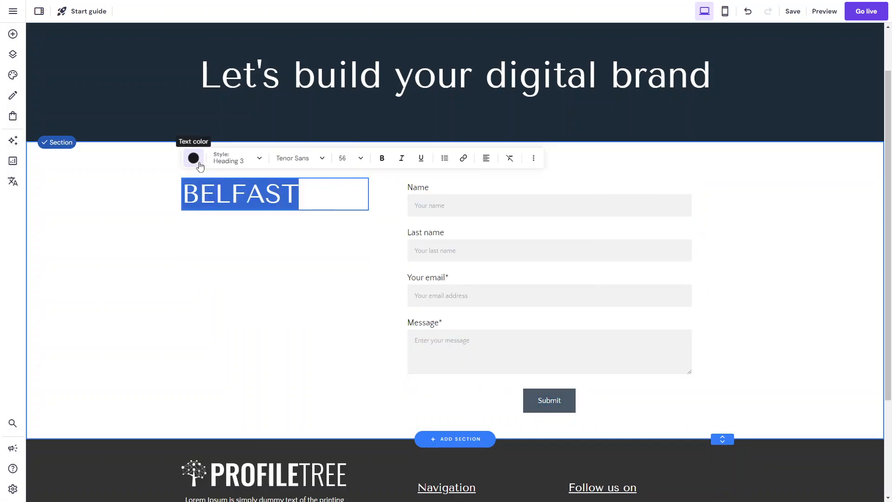
pyautogui.click(233, 166)
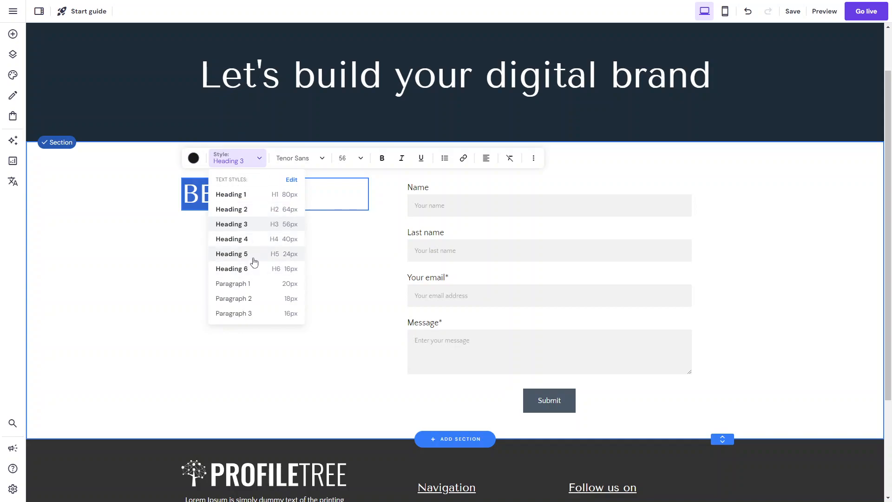
pyautogui.click(254, 256)
pyautogui.press('Escape')
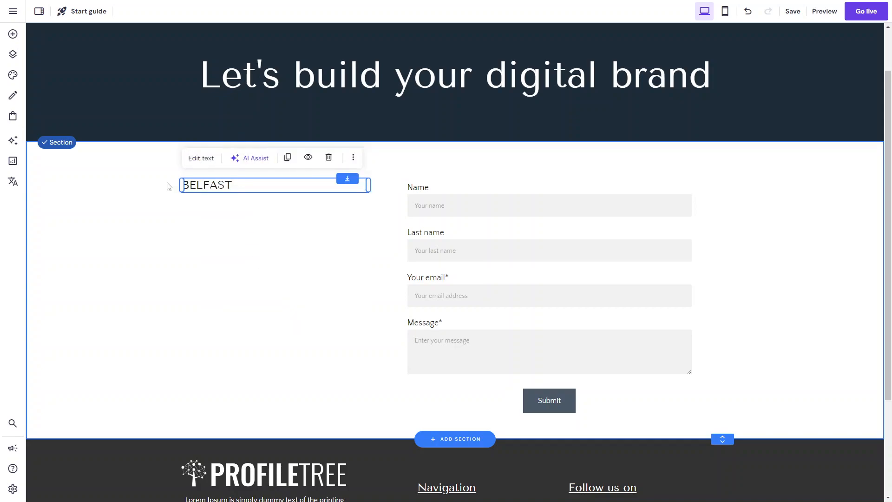
# - Underline the "BELFAST" heading beside the contact form
pyautogui.press('Escape')
pyautogui.click(208, 196)
pyautogui.click(205, 179)
pyautogui.hotkey('ctrl', 'a')
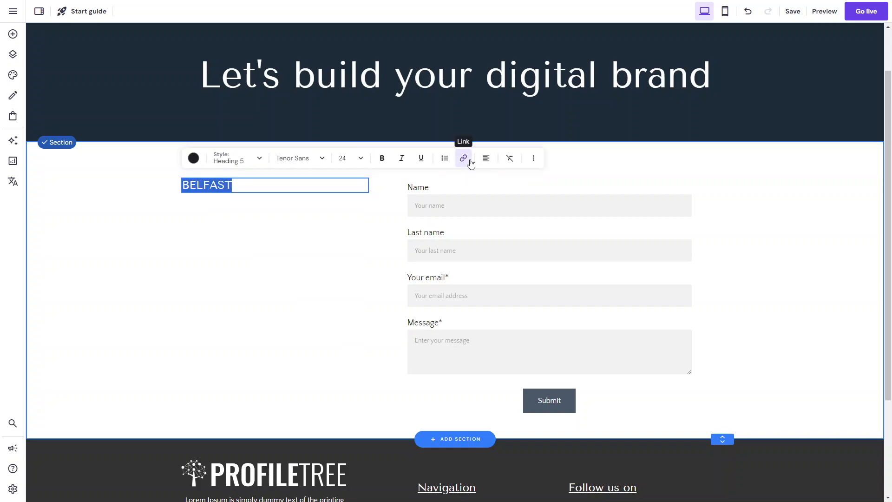
pyautogui.click(422, 159)
# - Paste the office address and phone number below "BELFAST" and close the gaps between the address lines
pyautogui.press('Return')
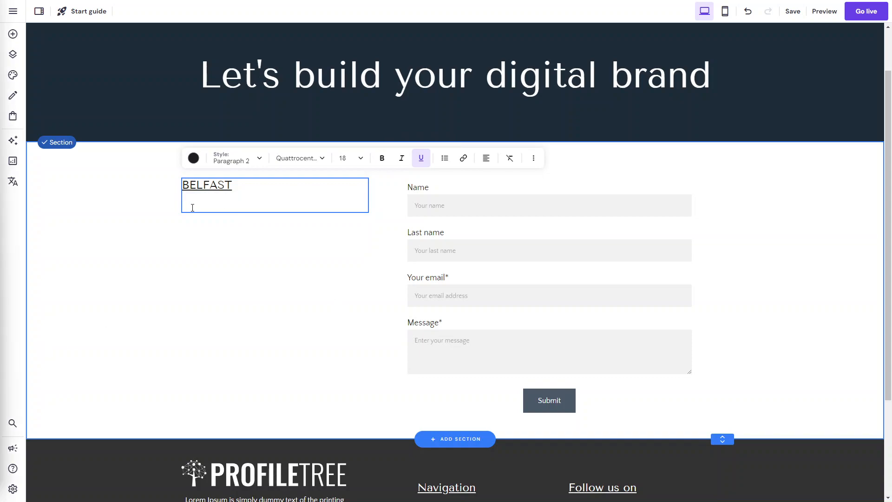
pyautogui.hotkey('ctrl', 'v')
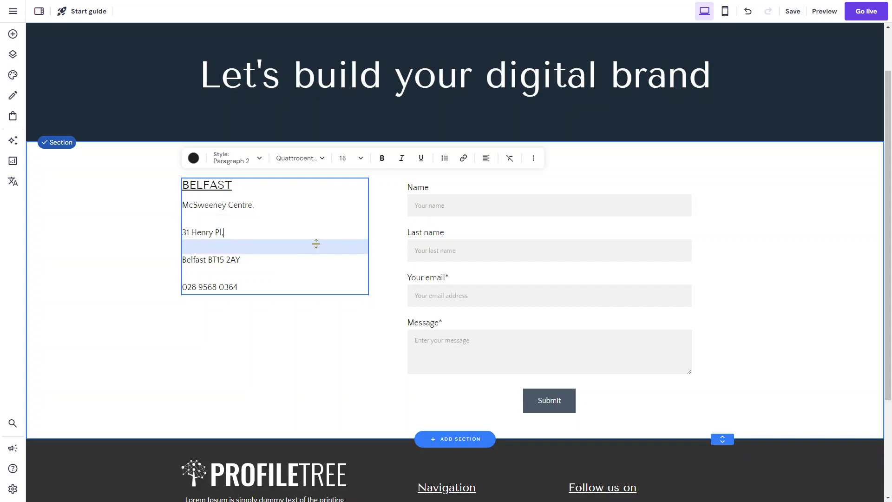
pyautogui.press('Delete')
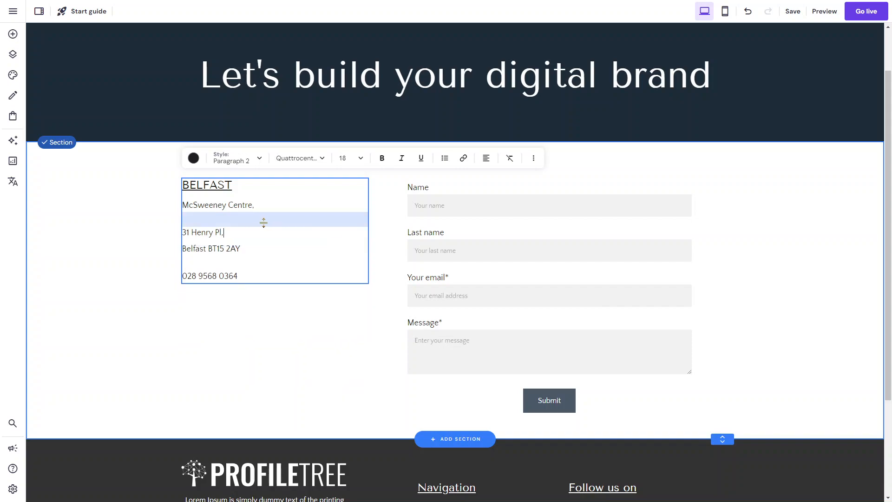
pyautogui.click(264, 223)
pyautogui.press('BackSpace')
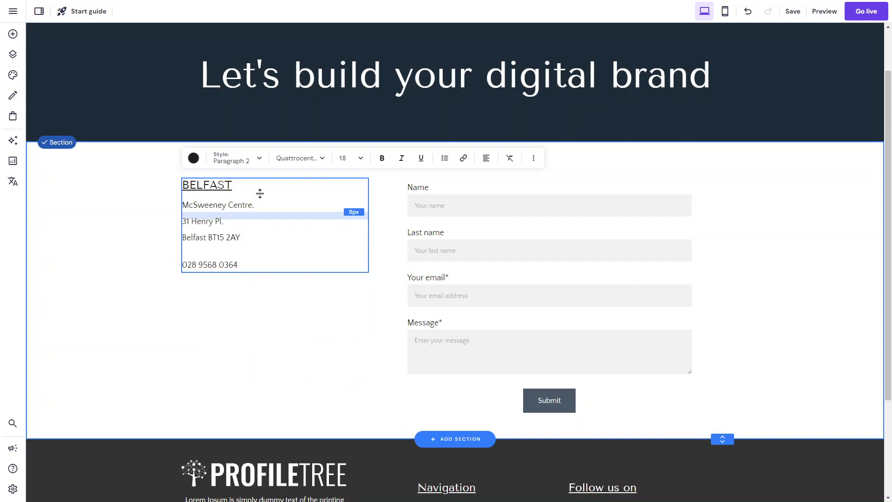
# - Close the gap above the phone number and copy the address and phone lines below "BELFAST"
pyautogui.click(192, 252)
pyautogui.press('BackSpace')
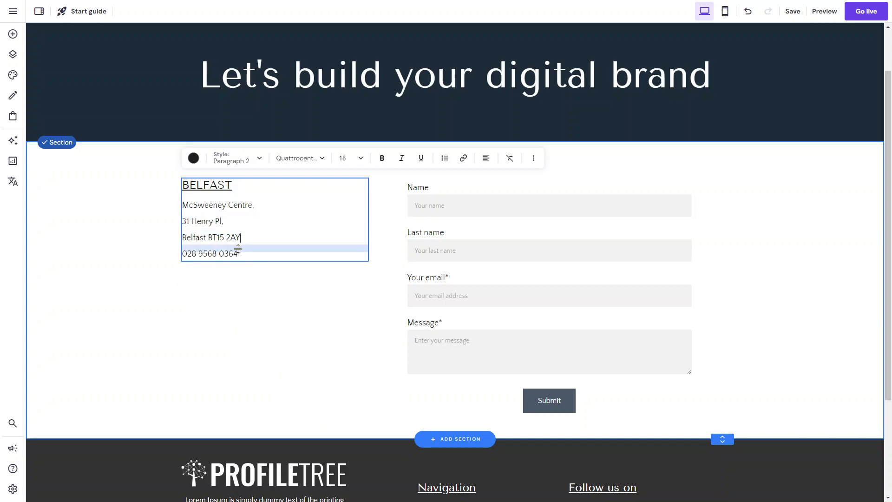
pyautogui.moveTo(241, 254); pyautogui.dragTo(182, 205)
pyautogui.press('Escape')
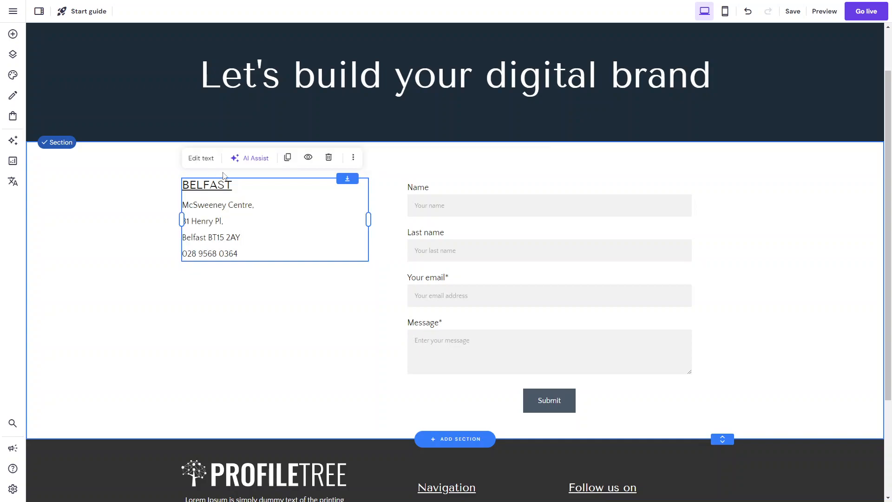
pyautogui.rightClick(240, 253)
pyautogui.press('Escape')
pyautogui.click(240, 255)
pyautogui.moveTo(241, 255); pyautogui.dragTo(182, 206)
pyautogui.hotkey('ctrl', 'c')
pyautogui.press('Escape')
pyautogui.click(201, 159)
pyautogui.press('Escape')
pyautogui.click(205, 184)
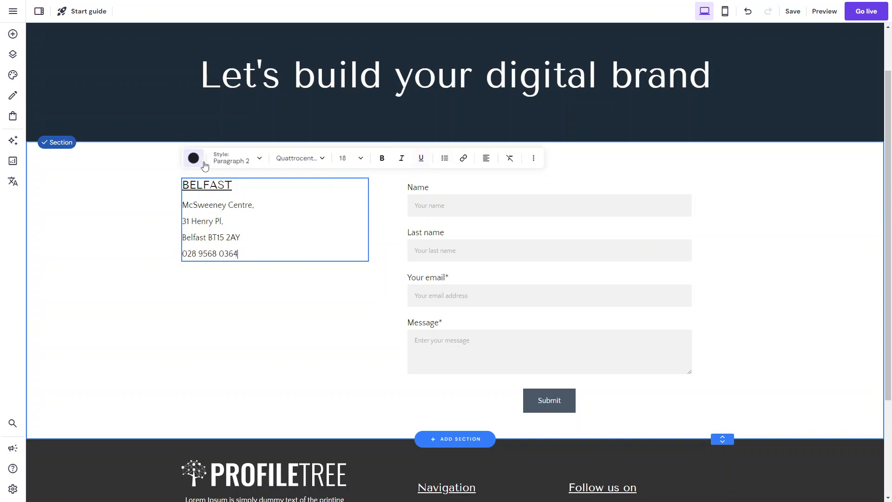
pyautogui.click(180, 205)
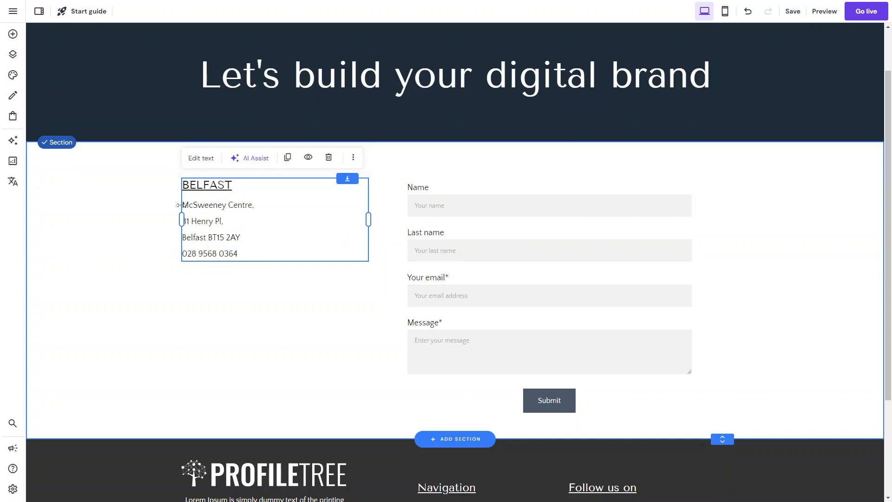
# - Shift the text element down and slightly left, and delete its address and phone lines, keeping only the "BELFAST" heading
pyautogui.moveTo(200, 201); pyautogui.dragTo(182, 241)
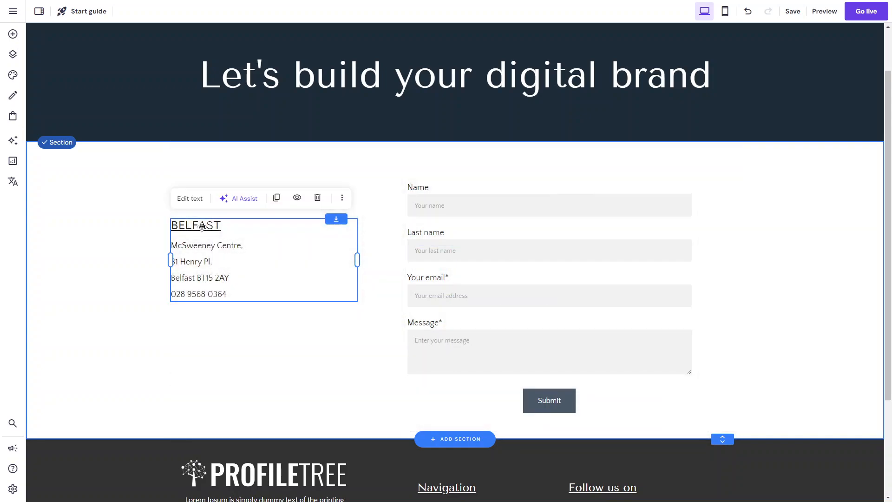
pyautogui.click(200, 200)
pyautogui.press('BackSpace')
pyautogui.press('BackSpace')
pyautogui.press('BackSpace')
pyautogui.press('BackSpace')
pyautogui.press('BackSpace')
pyautogui.press('BackSpace')
pyautogui.press('BackSpace')
pyautogui.press('BackSpace')
pyautogui.press('BackSpace')
pyautogui.press('BackSpace')
pyautogui.press('BackSpace')
pyautogui.press('BackSpace')
pyautogui.press('BackSpace')
pyautogui.press('BackSpace')
pyautogui.press('BackSpace')
pyautogui.press('BackSpace')
pyautogui.press('BackSpace')
pyautogui.press('BackSpace')
pyautogui.press('BackSpace')
pyautogui.press('BackSpace')
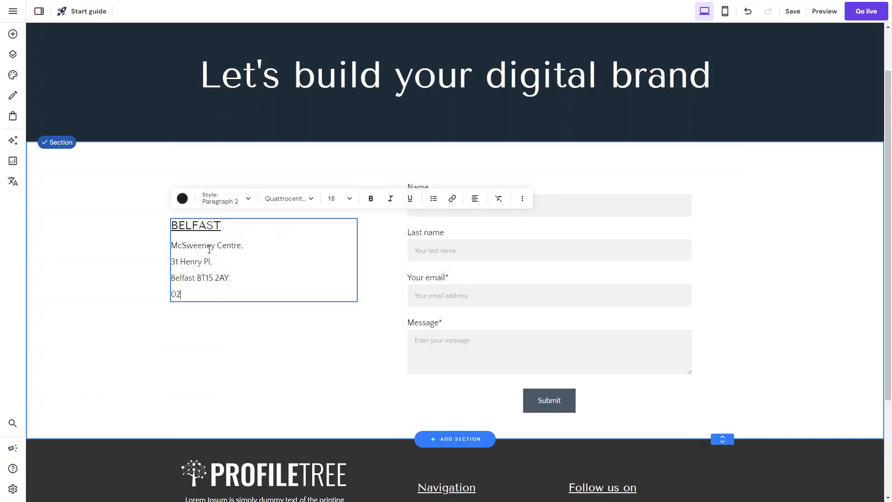
pyautogui.press('BackSpace')
pyautogui.press('BackSpace')
pyautogui.press('BackSpace')
pyautogui.press('BackSpace')
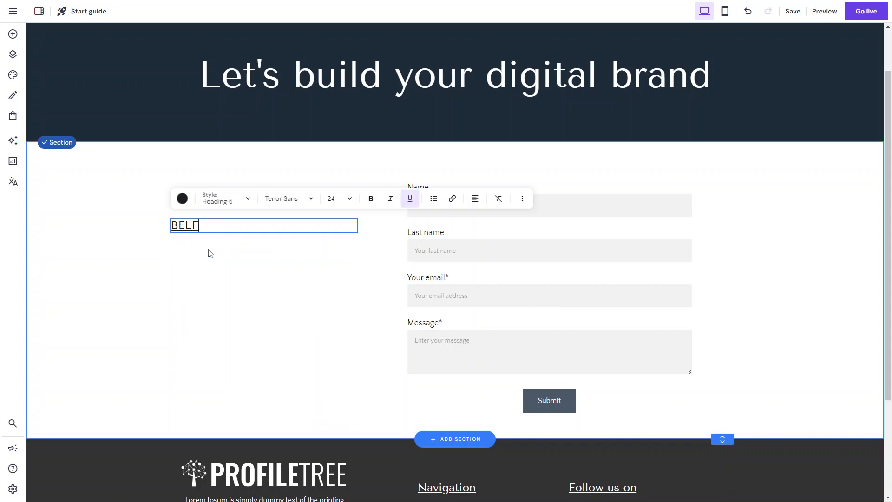
pyautogui.write('AS')
# - Colour the "BELFAST" heading with the website's green, and raise and narrow its text element to about the heading's width
pyautogui.click(182, 198)
pyautogui.click(236, 236)
pyautogui.click(333, 248)
pyautogui.moveTo(245, 229); pyautogui.dragTo(244, 208)
pyautogui.moveTo(358, 204); pyautogui.dragTo(247, 204)
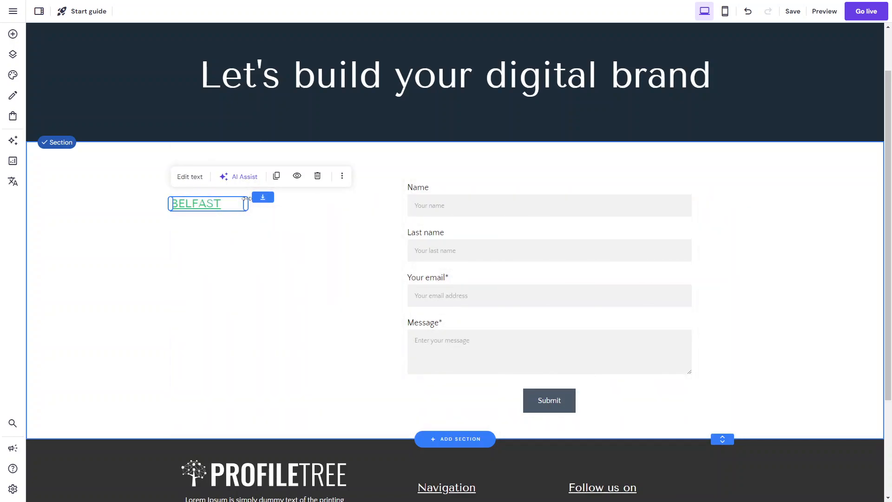
# - Add a text element directly below "BELFAST" and replace its placeholder with the copied address and phone number
pyautogui.click(12, 34)
pyautogui.moveTo(57, 113); pyautogui.dragTo(190, 228)
pyautogui.rightClick(201, 233)
pyautogui.click(193, 192)
pyautogui.click(182, 195)
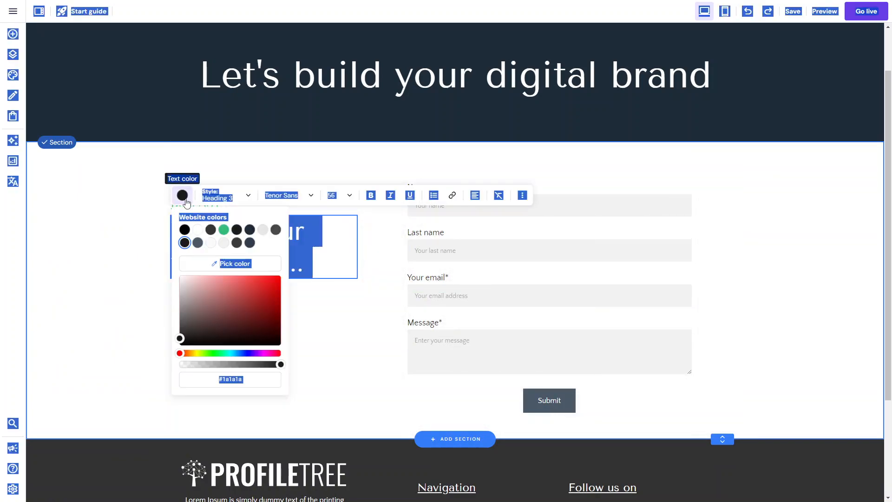
pyautogui.click(309, 254)
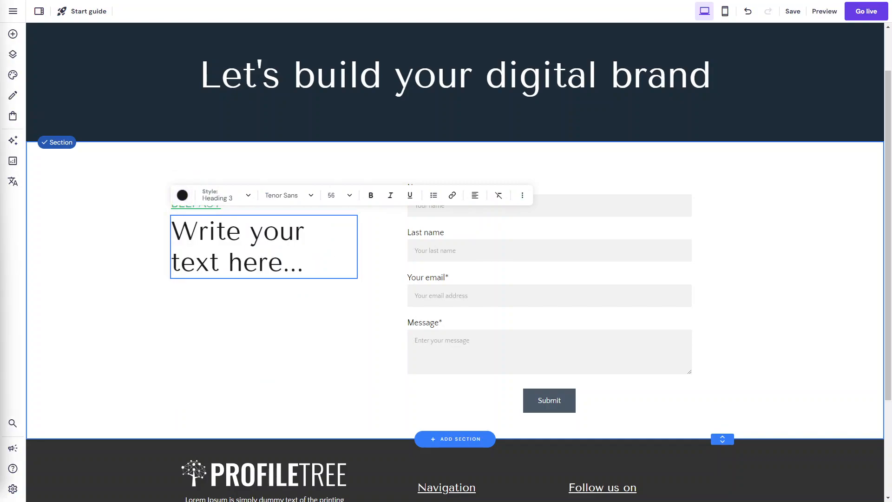
pyautogui.hotkey('ctrl', 'a')
pyautogui.hotkey('ctrl', 'v')
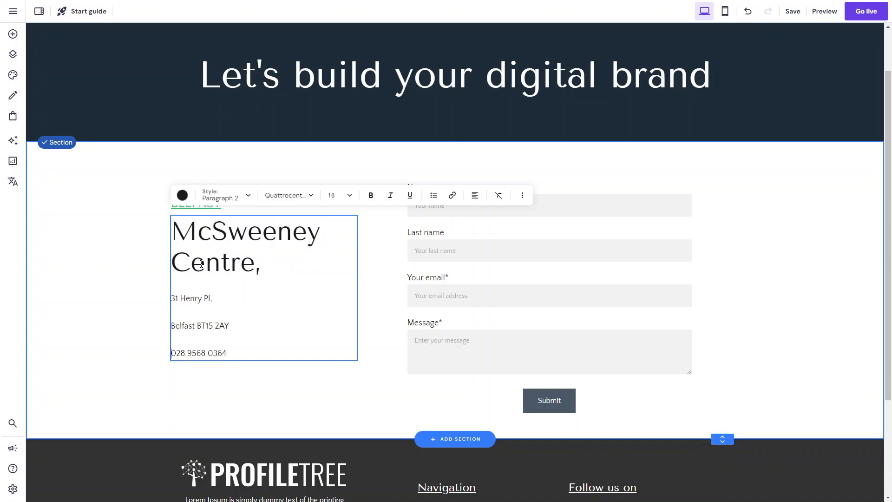
# - Apply the Paragraph 3 style to all the pasted address and phone lines
pyautogui.click(257, 270)
pyautogui.tripleClick(257, 270)
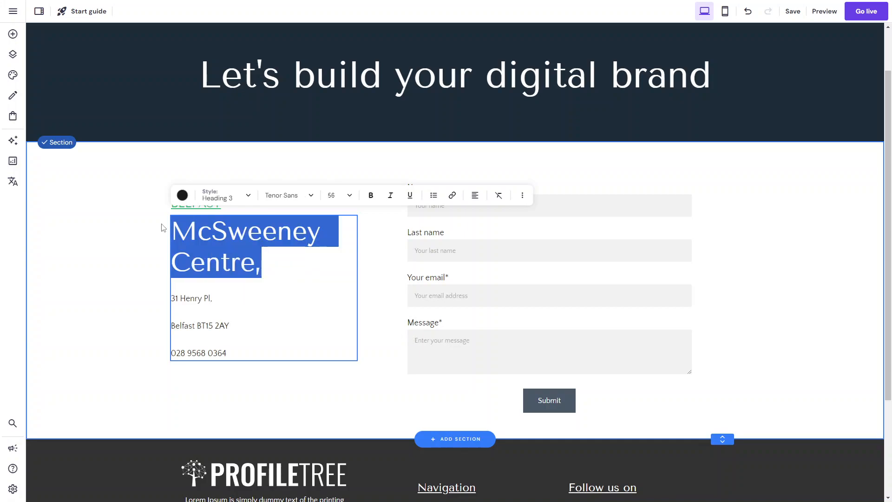
pyautogui.press('Escape')
pyautogui.hotkey('ctrl', 'a')
pyautogui.click(261, 299)
pyautogui.hotkey('ctrl', 'a')
pyautogui.click(193, 195)
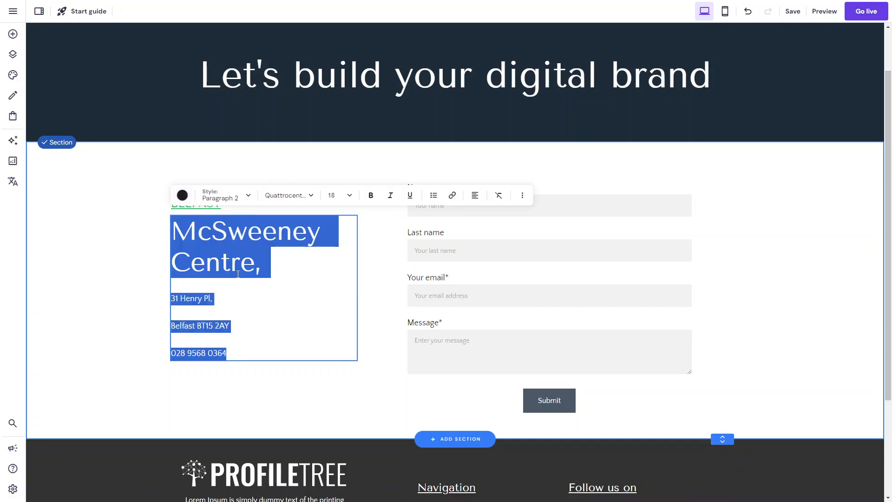
pyautogui.click(233, 198)
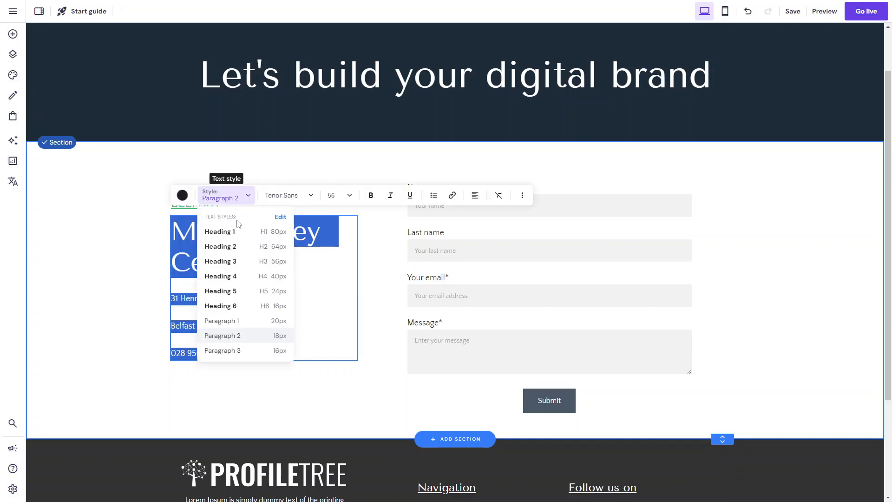
pyautogui.click(234, 350)
# - Close the gaps between the address lines and the phone number so each follows on its own consecutive line
pyautogui.click(215, 236)
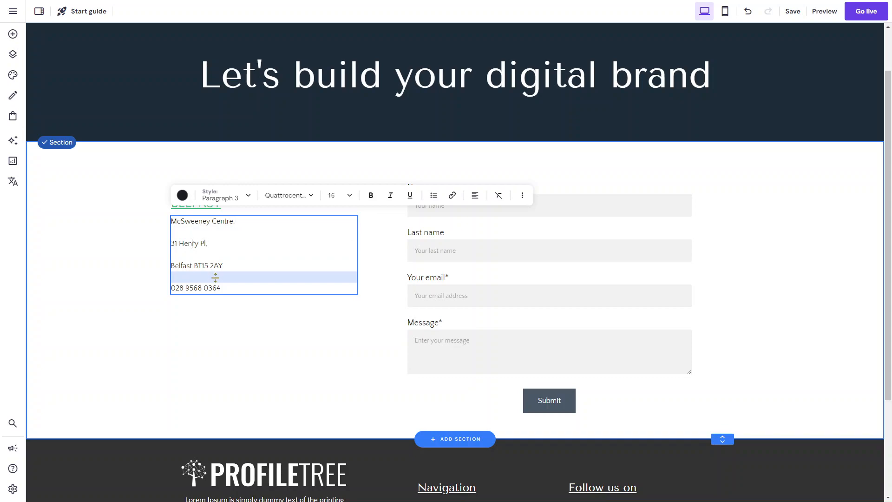
pyautogui.press('BackSpace')
pyautogui.press('BackSpace')
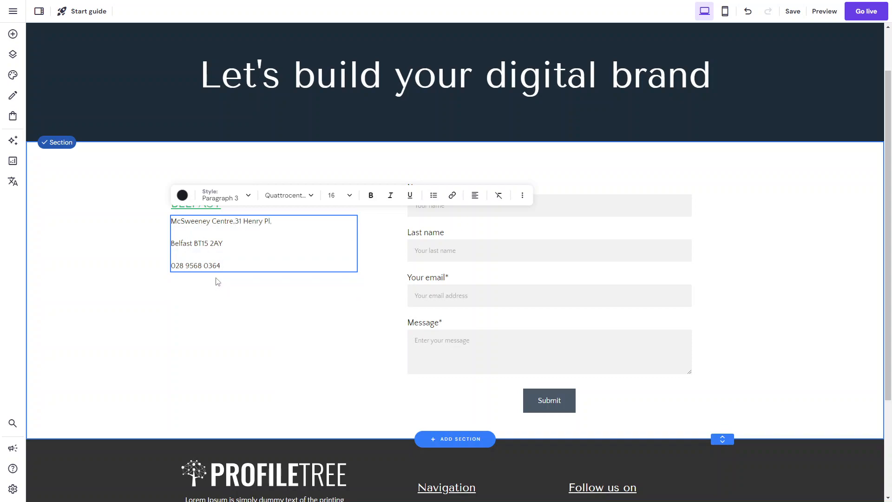
pyautogui.press('Return')
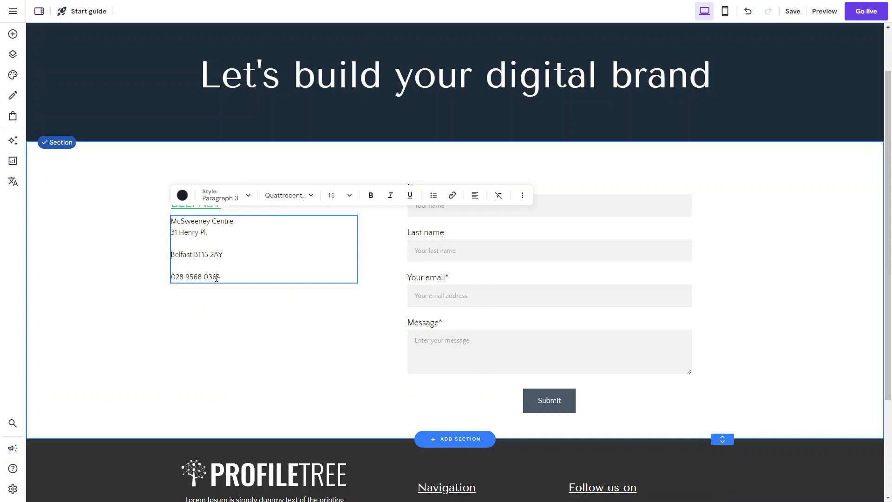
pyautogui.press('BackSpace')
pyautogui.press('BackSpace')
pyautogui.press('Return')
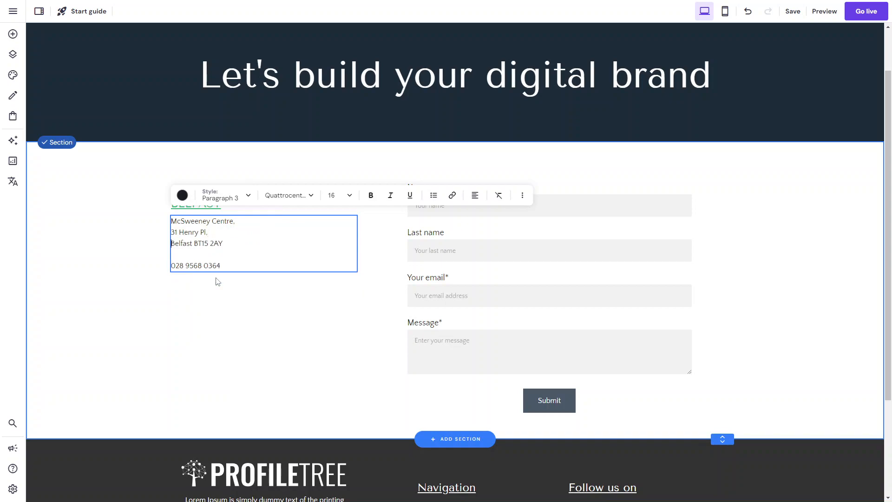
pyautogui.press('BackSpace')
pyautogui.press('BackSpace')
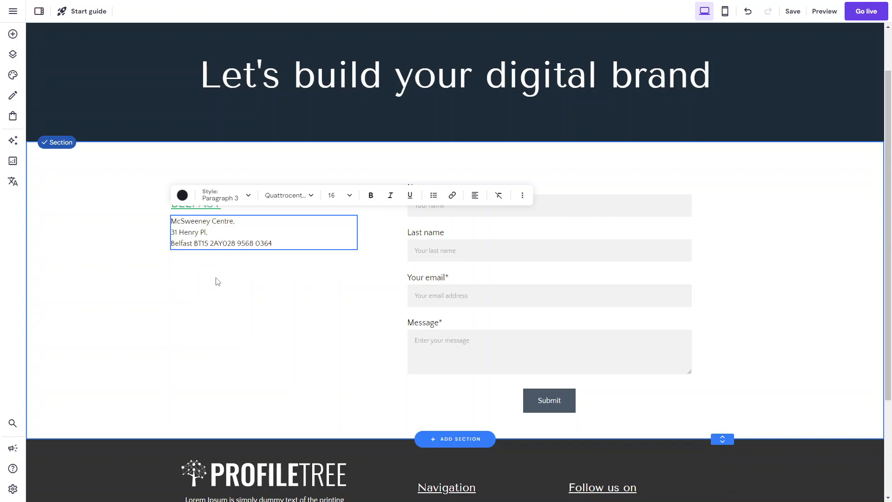
pyautogui.press('Return')
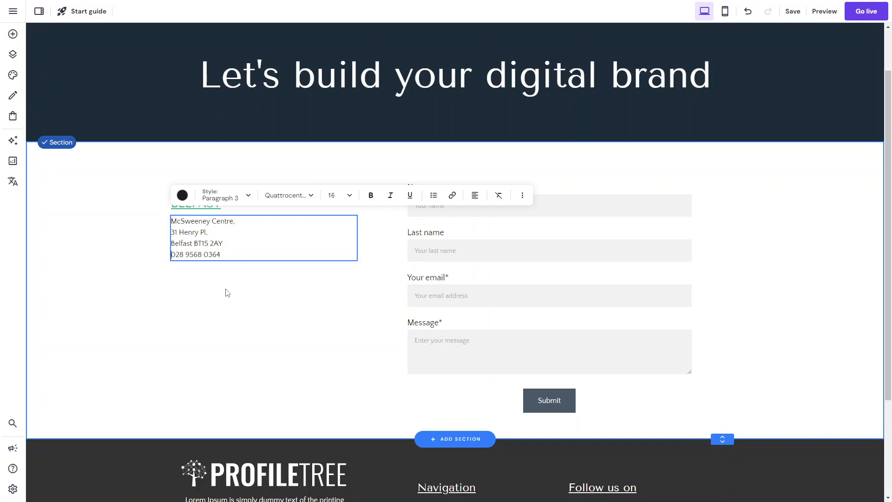
pyautogui.press('Escape')
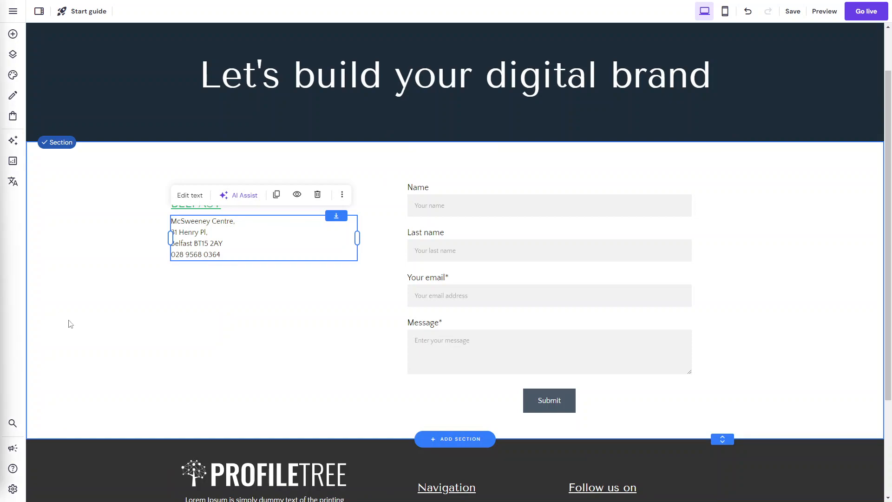
# - Paste the office's contact e-mail on a new line below the phone number
pyautogui.click(191, 196)
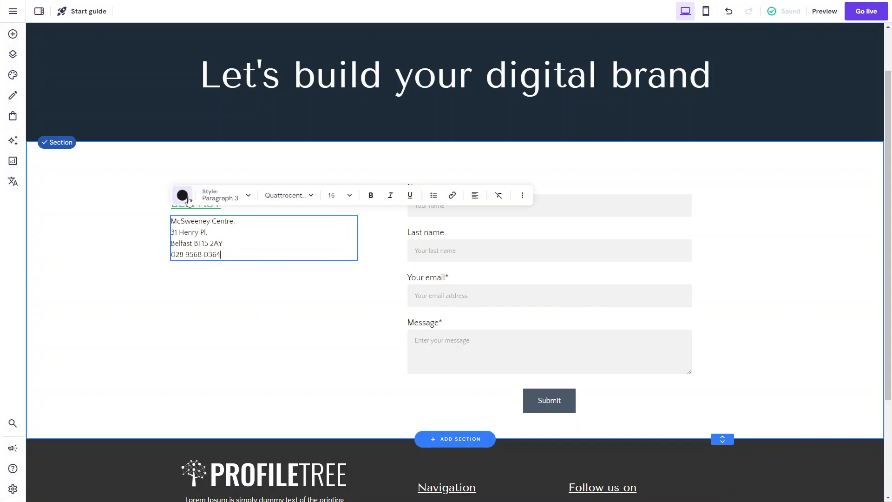
pyautogui.press('Return')
pyautogui.press('Return')
pyautogui.press('BackSpace')
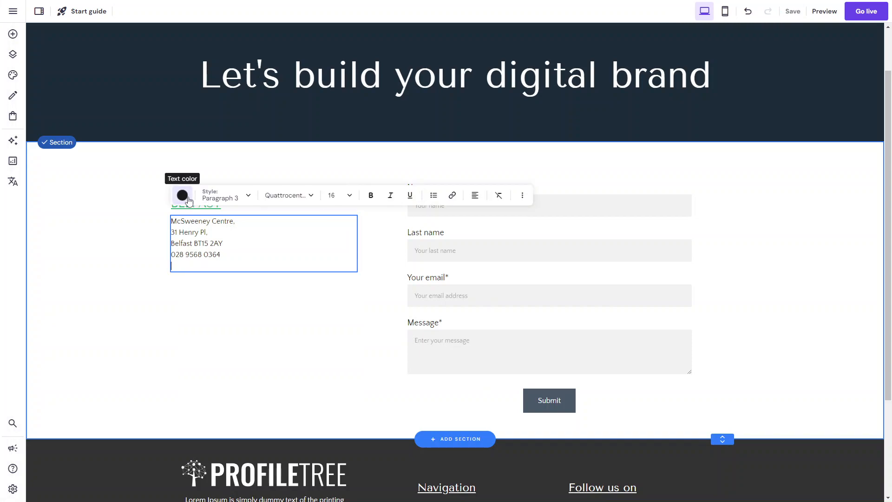
pyautogui.hotkey('ctrl', 'v')
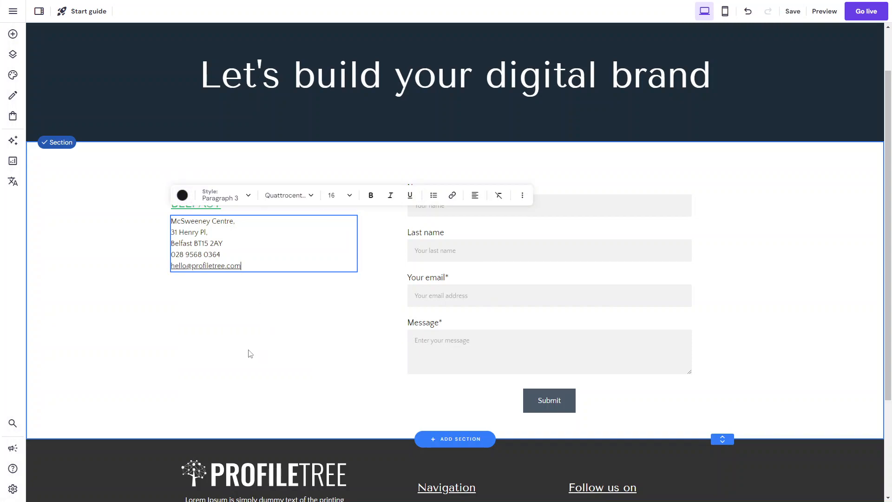
pyautogui.press('Escape')
# - Duplicate the footer's social icons and place the copy below the e-mail line beside the contact form
pyautogui.click(13, 33)
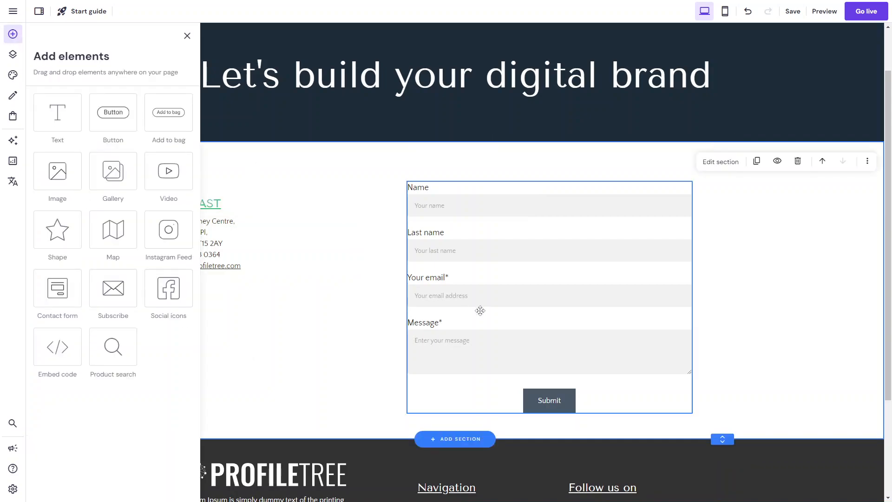
pyautogui.click(305, 319)
pyautogui.scroll(-3, 503, 331)
pyautogui.click(628, 367)
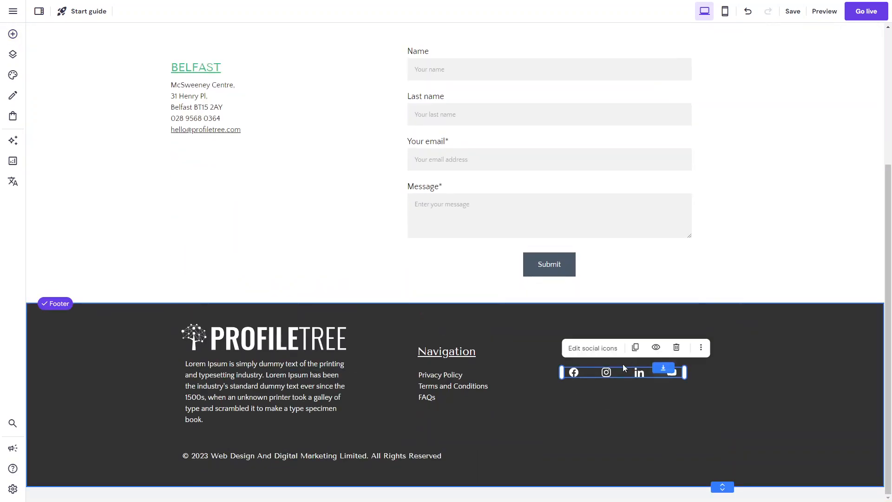
pyautogui.click(636, 349)
pyautogui.moveTo(637, 377); pyautogui.dragTo(242, 165)
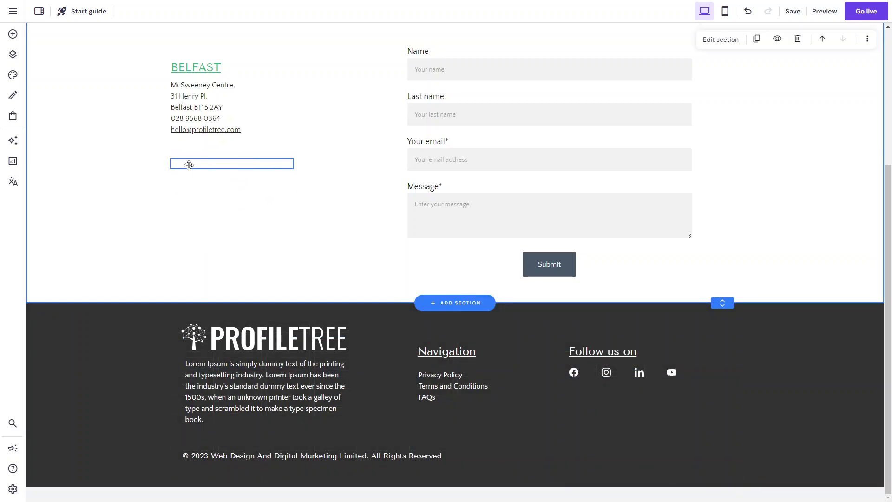
# - Set the copied social icons' normal colour to the website's green and their hover colour to the website's dark navy
pyautogui.click(197, 150)
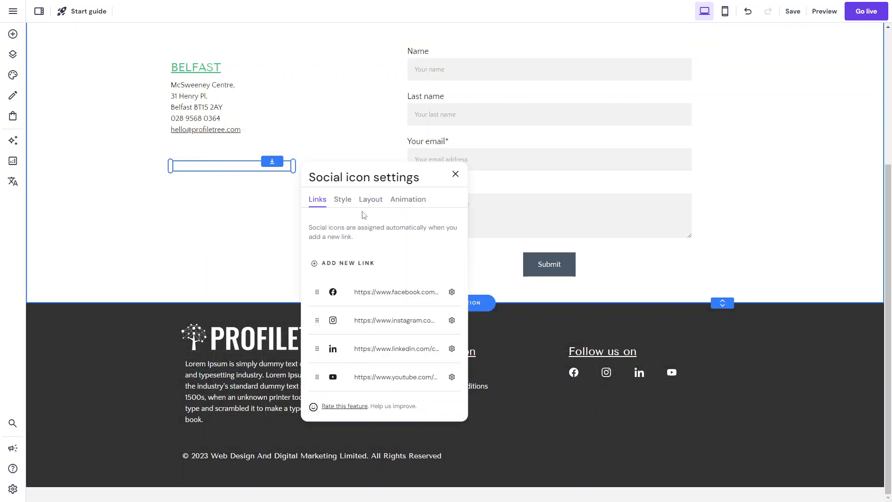
pyautogui.click(343, 200)
pyautogui.click(454, 289)
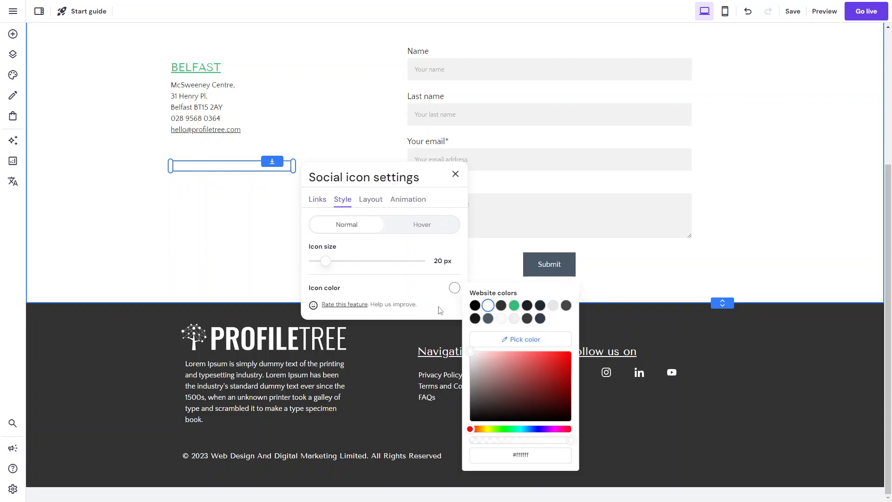
pyautogui.click(514, 305)
pyautogui.click(399, 227)
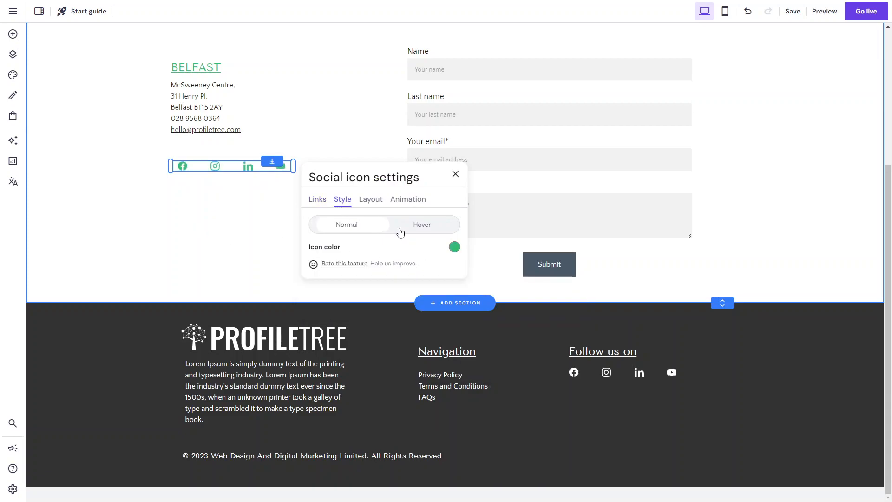
pyautogui.click(455, 247)
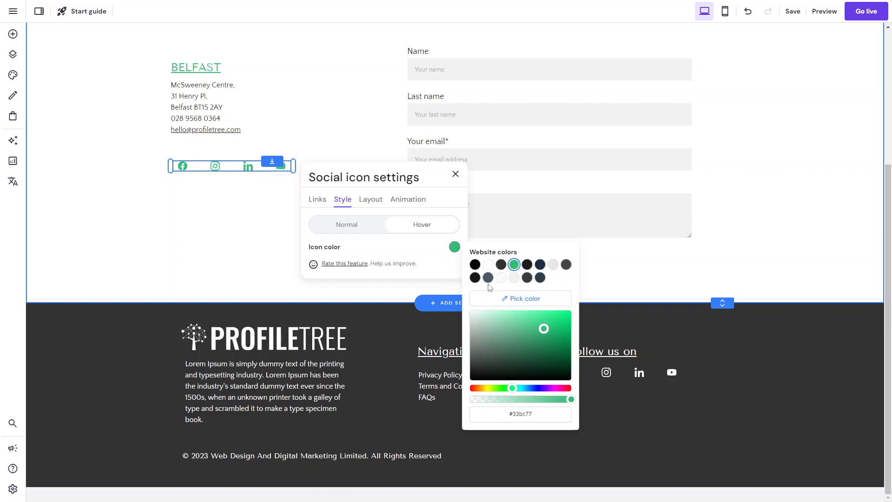
pyautogui.click(540, 264)
pyautogui.click(225, 220)
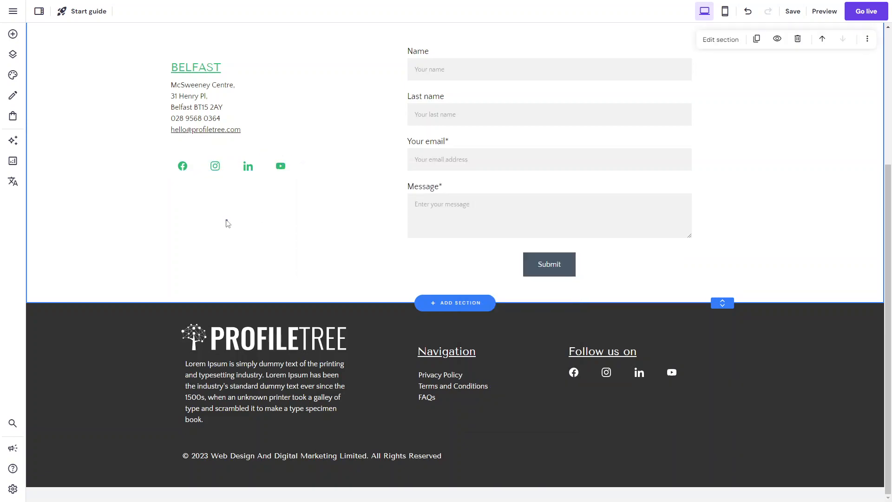
# - Move the green social icons up close beneath the e-mail line and narrow them to match its width
pyautogui.scroll(2, 227, 223)
pyautogui.moveTo(229, 271); pyautogui.dragTo(214, 252)
pyautogui.moveTo(297, 242); pyautogui.dragTo(210, 251)
pyautogui.click(250, 280)
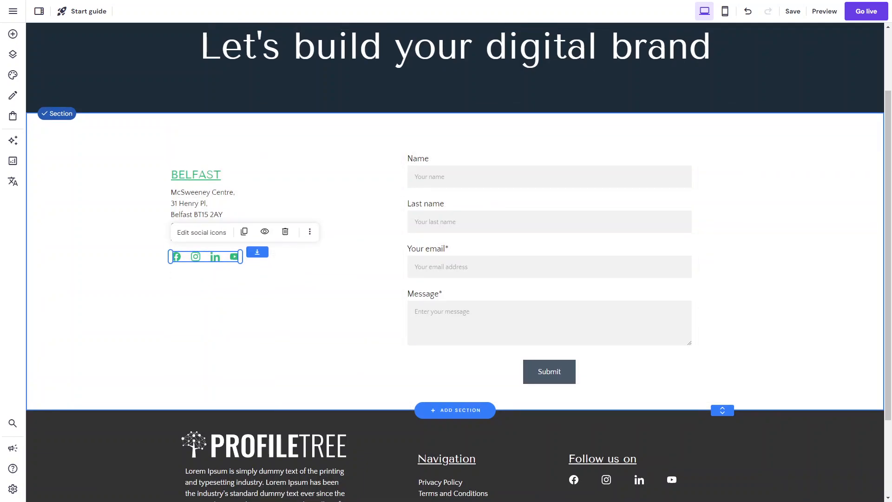
# - Move the contact form down level with the "BELFAST" heading and increase the section's height below it
pyautogui.moveTo(506, 293); pyautogui.dragTo(509, 311)
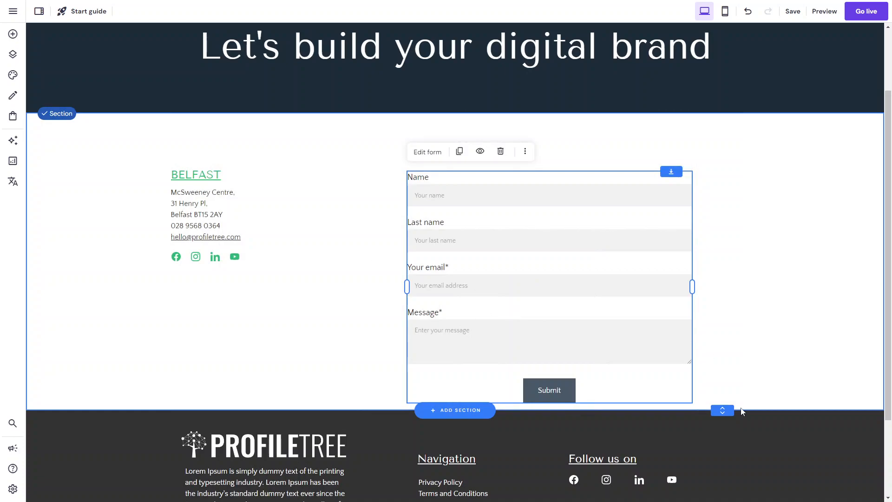
pyautogui.scroll(-2, 725, 465)
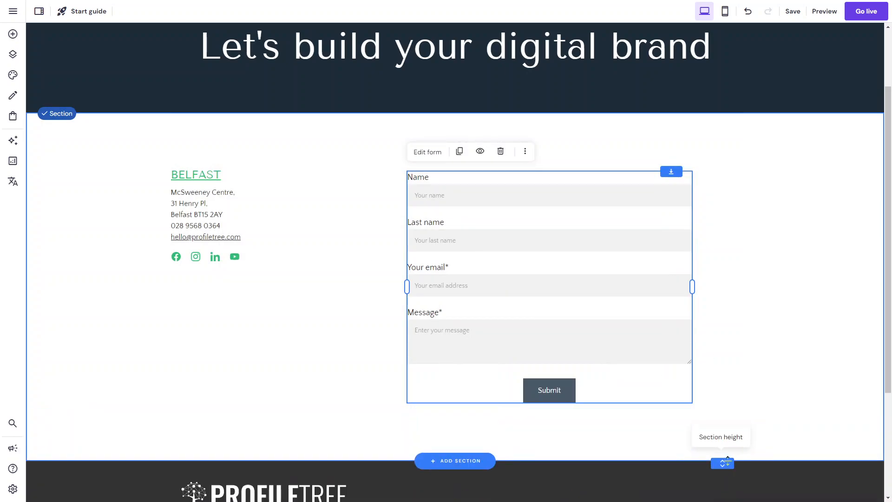
# - Move the contact form down slightly and add a text element directly above it
pyautogui.moveTo(608, 243); pyautogui.dragTo(610, 268)
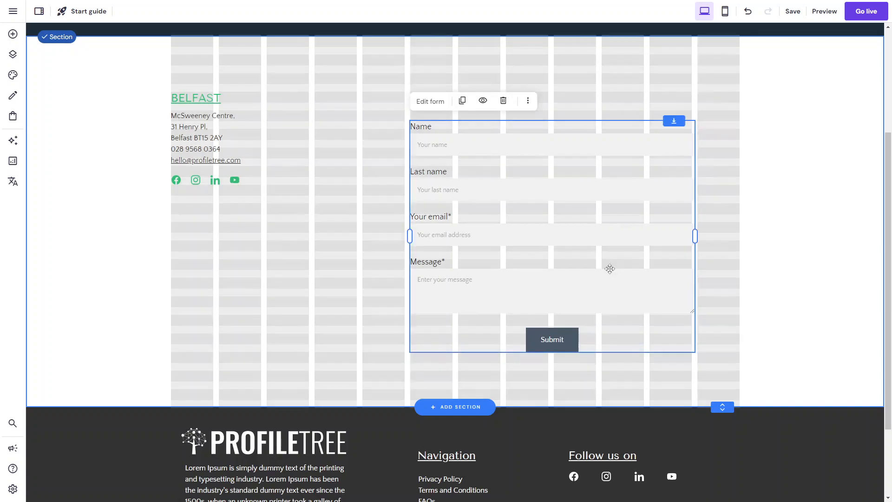
pyautogui.scroll(3, 610, 269)
pyautogui.click(13, 34)
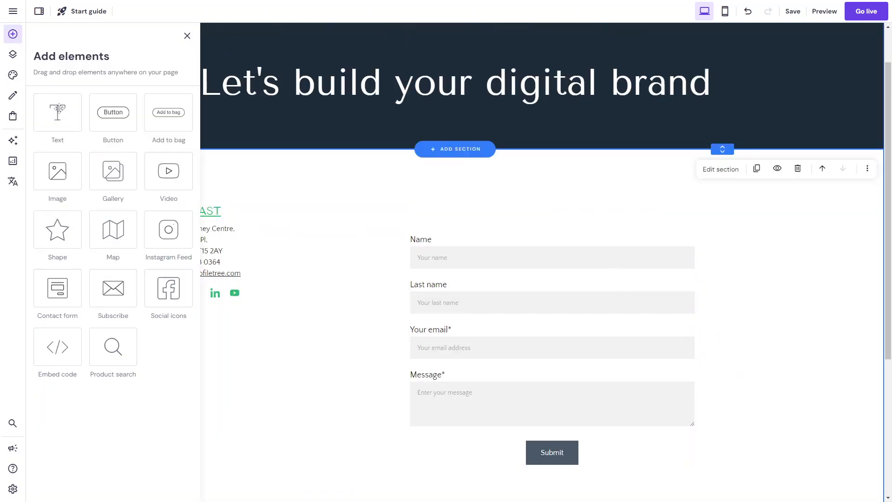
pyautogui.moveTo(389, 124); pyautogui.dragTo(465, 186)
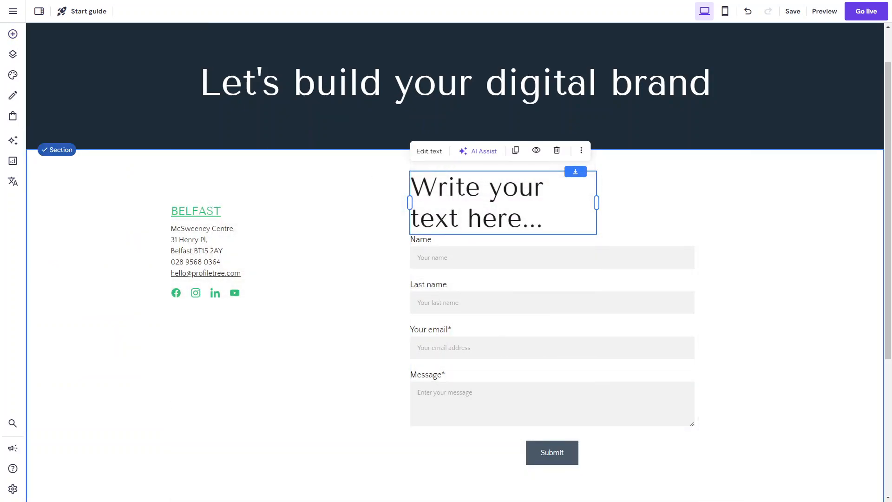
# - Style the new text as Paragraph 1 and replace it with the copied paragraph beginning "If you have a project in mind"
pyautogui.click(429, 151)
pyautogui.tripleClick(464, 204)
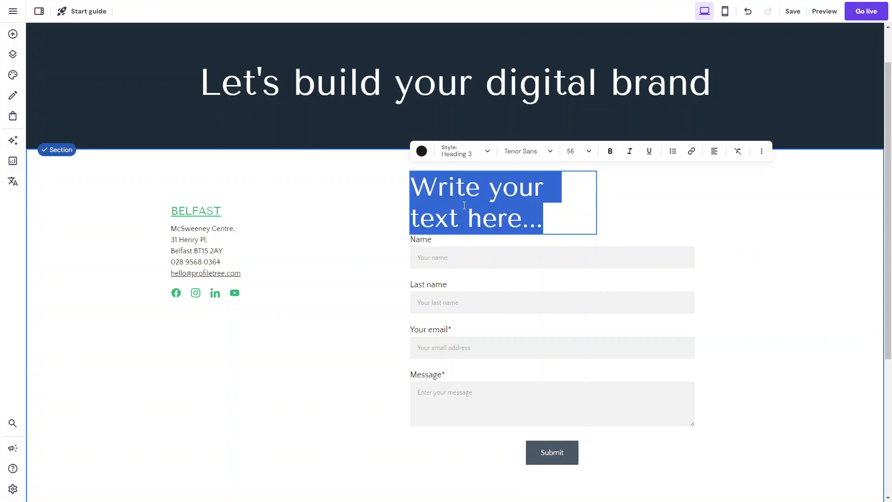
pyautogui.click(465, 151)
pyautogui.click(473, 277)
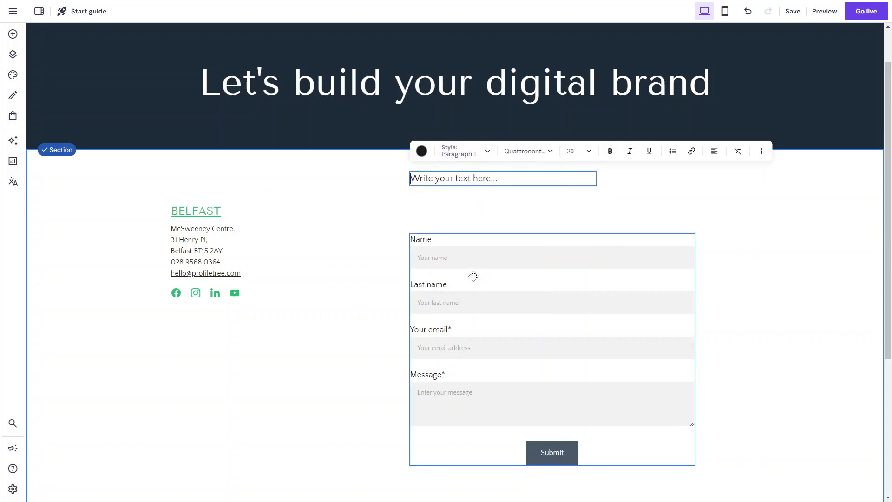
pyautogui.tripleClick(450, 178)
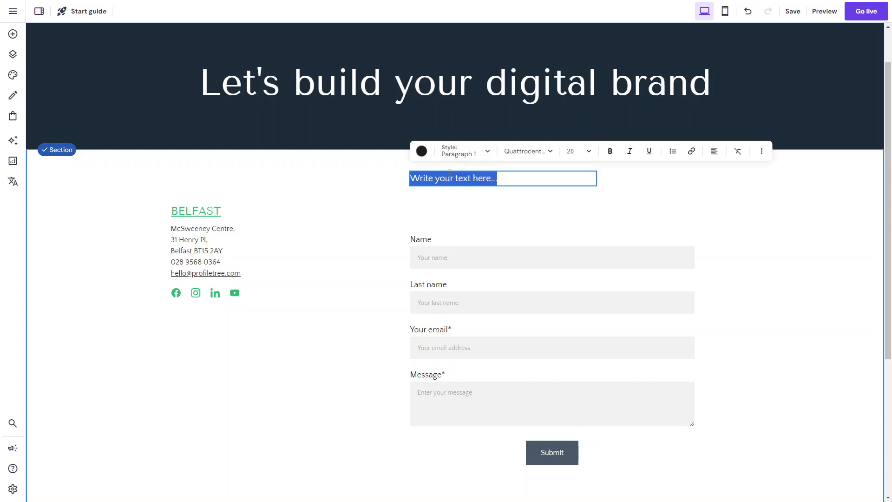
pyautogui.hotkey('ctrl', 'v')
pyautogui.press('Escape')
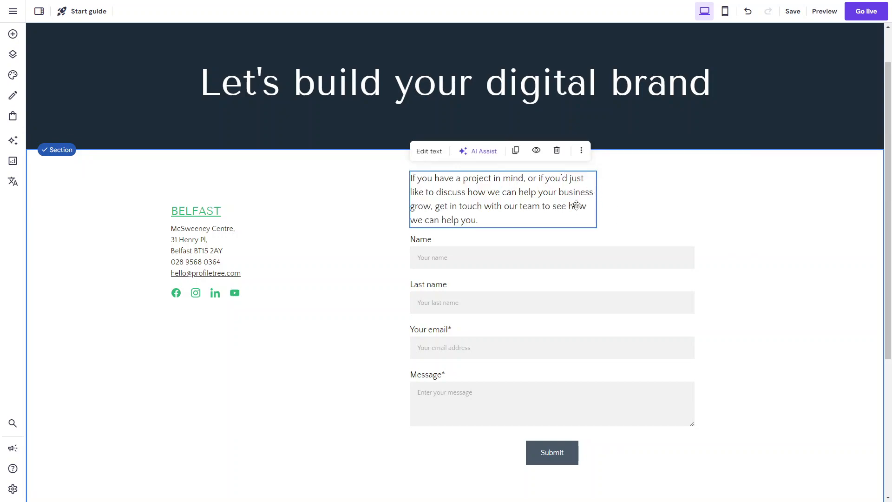
# - Widen the introductory paragraph to nearly the form's width, center-align its text and center it above the contact form
pyautogui.moveTo(596, 201); pyautogui.dragTo(681, 200)
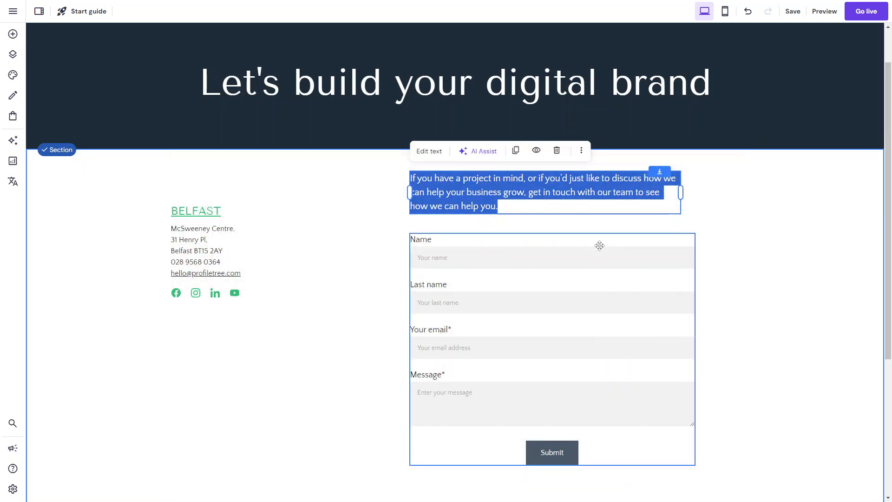
pyautogui.click(425, 151)
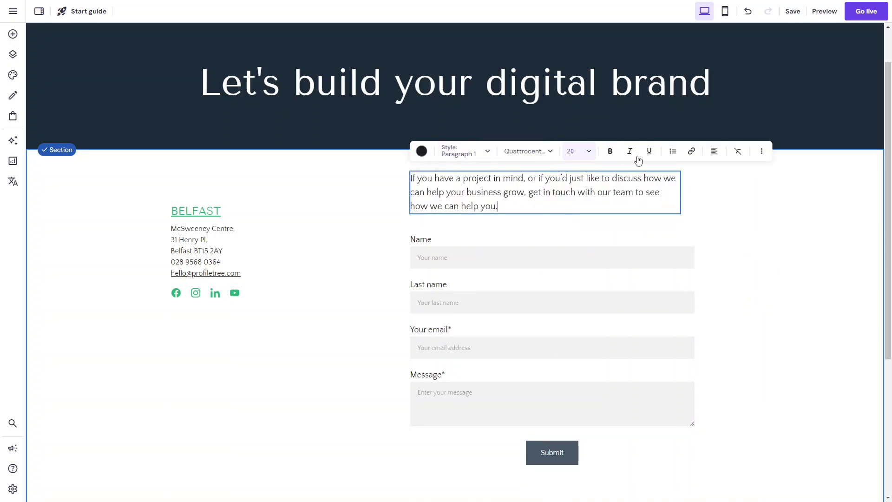
pyautogui.click(715, 153)
pyautogui.click(706, 173)
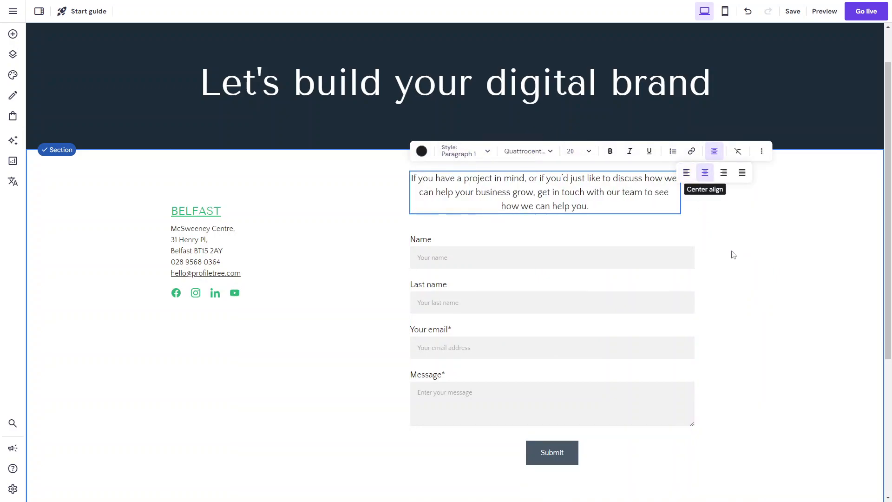
pyautogui.press('Escape')
pyautogui.moveTo(595, 184); pyautogui.dragTo(603, 187)
# - Reduce the contact section's height so it ends just below the Submit button
pyautogui.scroll(-1, 716, 302)
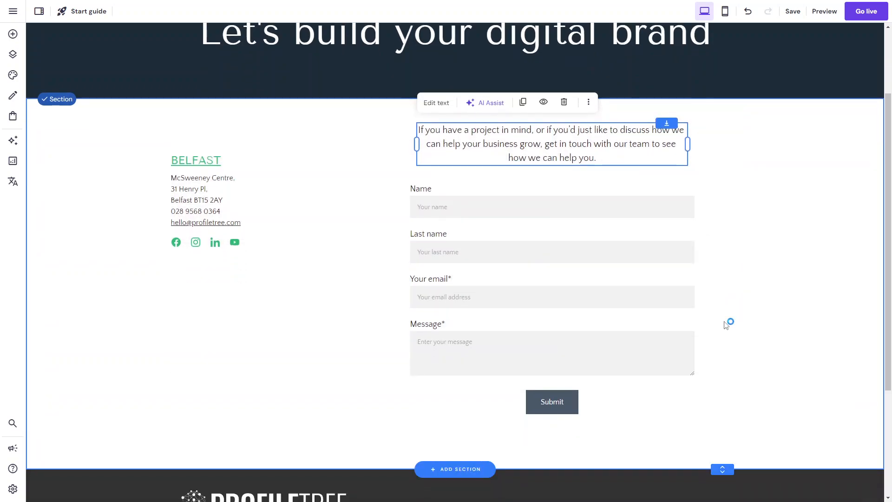
pyautogui.moveTo(722, 467); pyautogui.dragTo(722, 434)
pyautogui.scroll(2, 857, 358)
pyautogui.scroll(-3, 857, 358)
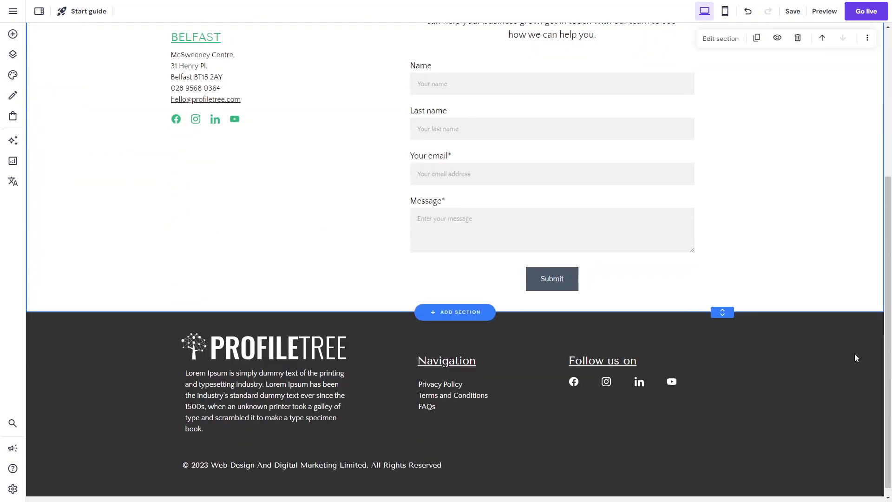
pyautogui.scroll(5, 855, 353)
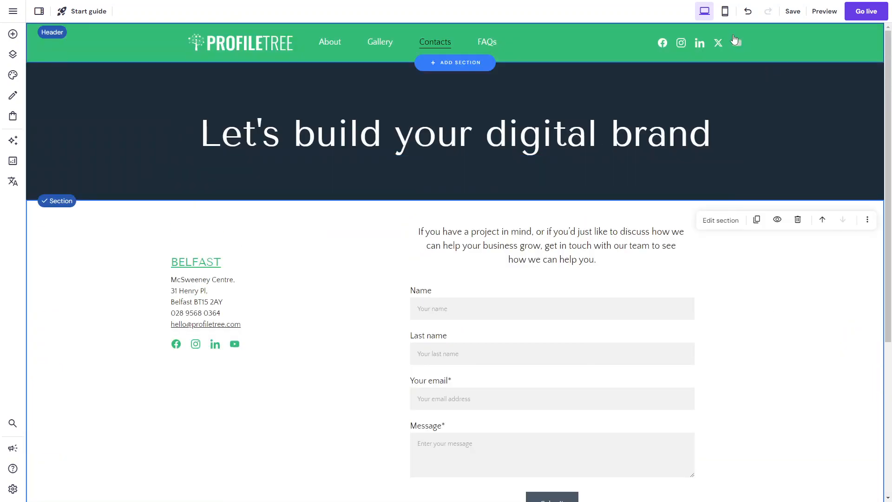
# - Switch to the mobile layout and shorten the "Let's build your digital brand" section to end just below its heading
pyautogui.click(725, 11)
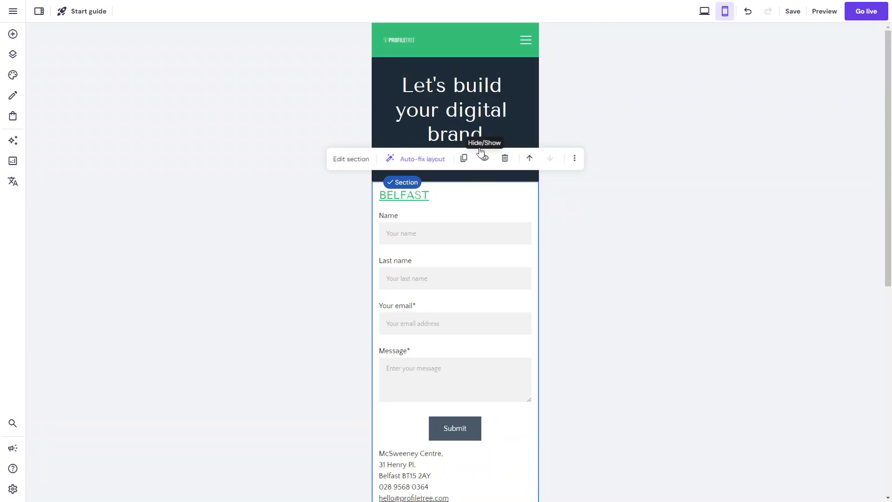
pyautogui.scroll(-3, 306, 259)
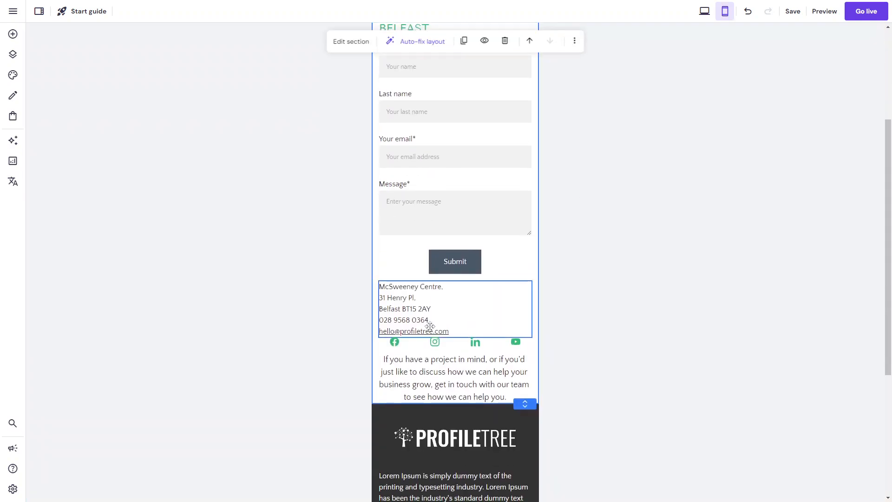
pyautogui.scroll(3, 516, 231)
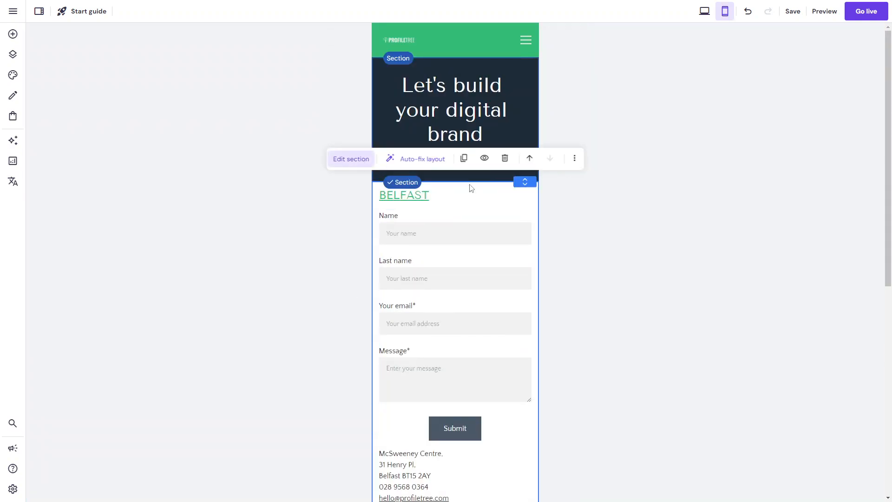
pyautogui.click(502, 225)
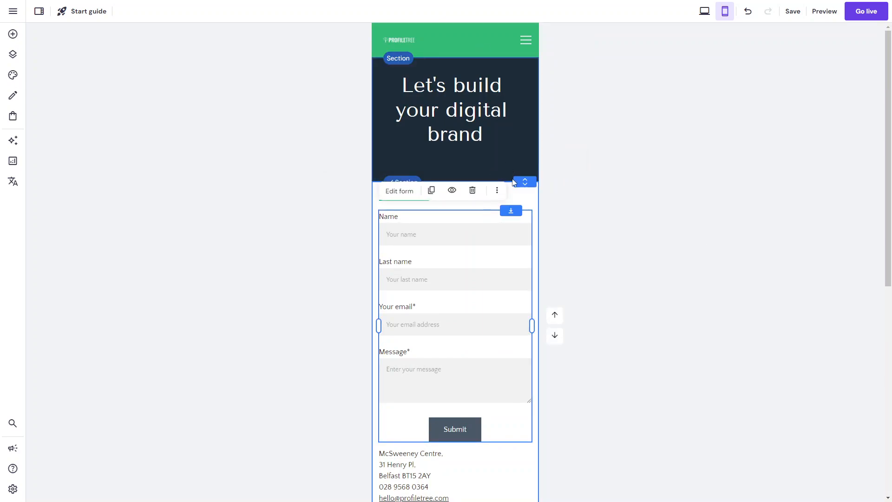
pyautogui.moveTo(526, 182); pyautogui.dragTo(525, 156)
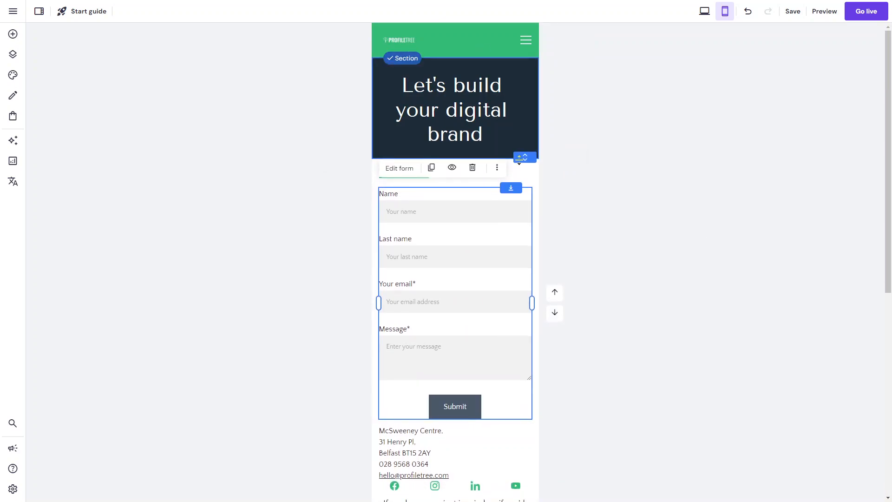
# - Extend the mobile contact section downward, then move the social icons lower and the introductory paragraph up over the form
pyautogui.scroll(-2, 621, 208)
pyautogui.scroll(-1, 621, 207)
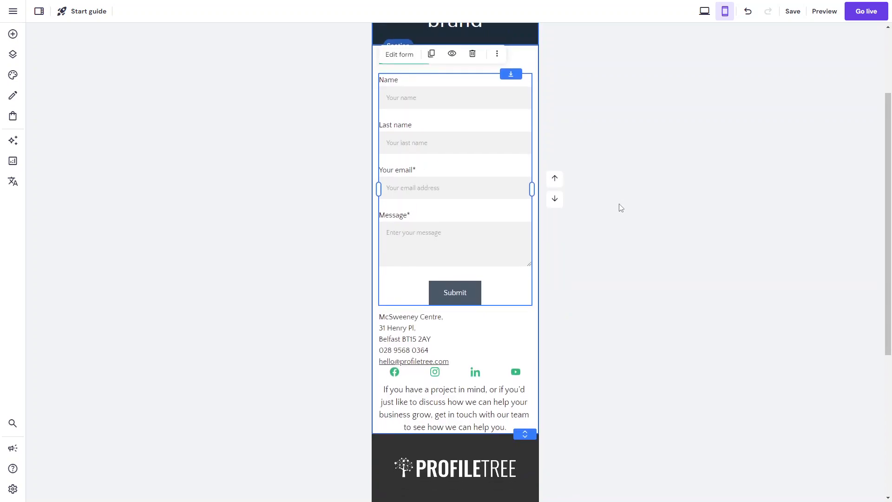
pyautogui.scroll(-2, 621, 208)
pyautogui.scroll(5, 619, 207)
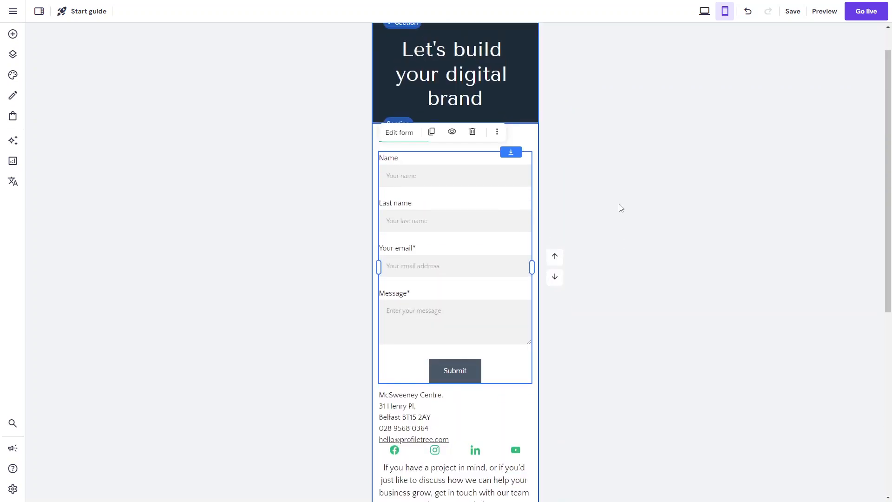
pyautogui.scroll(-5, 589, 281)
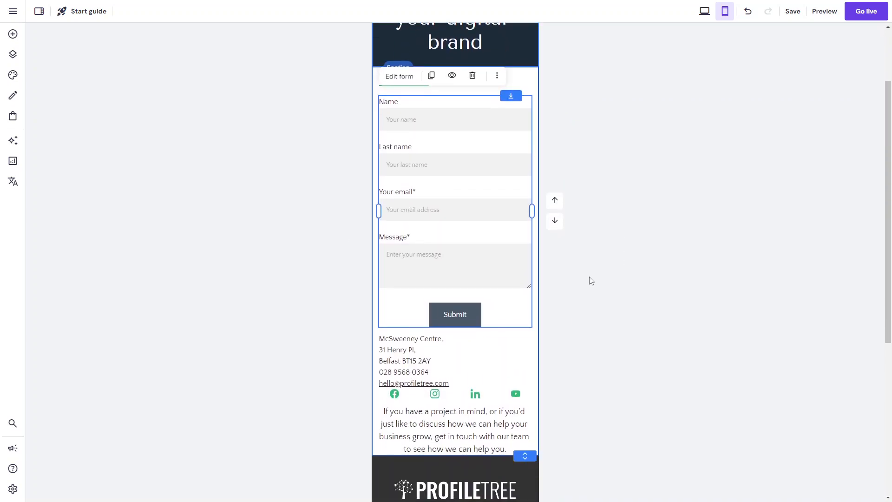
pyautogui.moveTo(522, 352); pyautogui.dragTo(525, 413)
pyautogui.click(474, 344)
pyautogui.moveTo(474, 344); pyautogui.dragTo(425, 352)
pyautogui.moveTo(421, 261); pyautogui.dragTo(435, 182)
pyautogui.scroll(3, 443, 275)
pyautogui.scroll(-4, 435, 181)
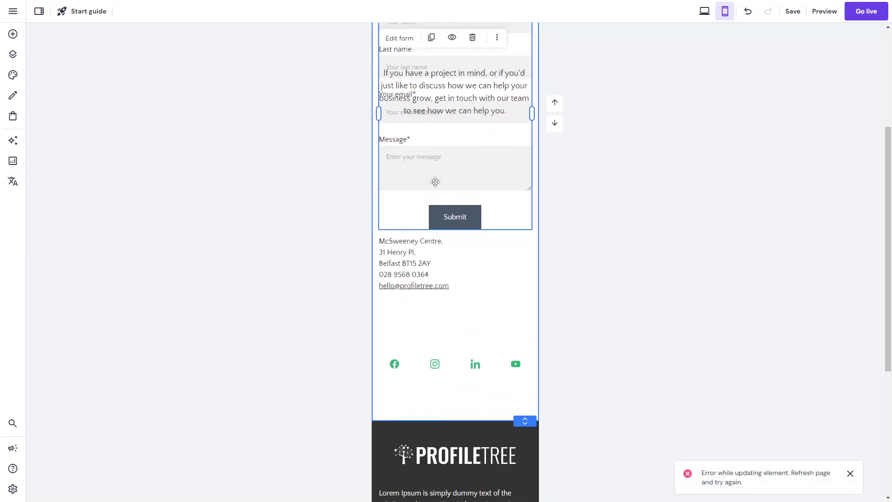
# - Lower the office address text and place the "BELFAST" heading between the Submit button and the address
pyautogui.click(415, 262)
pyautogui.moveTo(413, 257); pyautogui.dragTo(413, 301)
pyautogui.scroll(2, 467, 274)
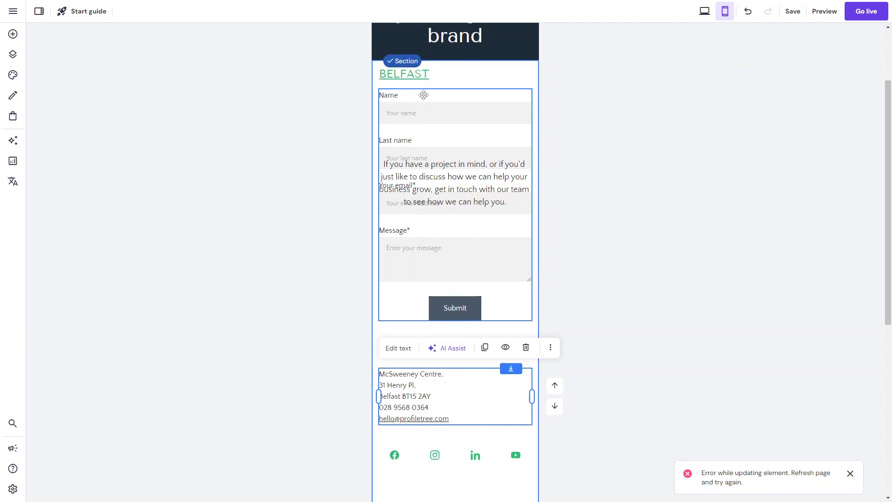
pyautogui.click(422, 74)
pyautogui.moveTo(422, 74); pyautogui.dragTo(393, 355)
pyautogui.scroll(-4, 513, 284)
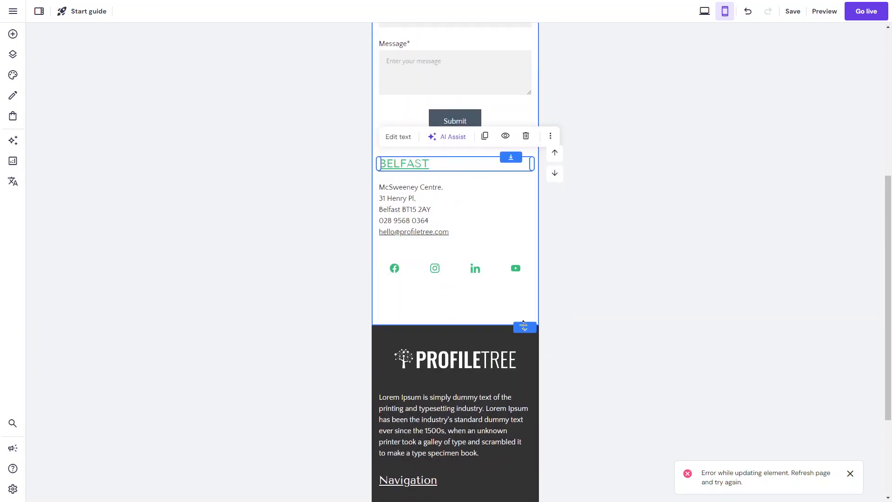
# - Increase the mobile contact section's height and shift the social icons, address and "BELFAST" heading down to make room for the form
pyautogui.moveTo(524, 324); pyautogui.dragTo(524, 412)
pyautogui.moveTo(434, 268); pyautogui.dragTo(434, 353)
pyautogui.moveTo(415, 193); pyautogui.dragTo(415, 294)
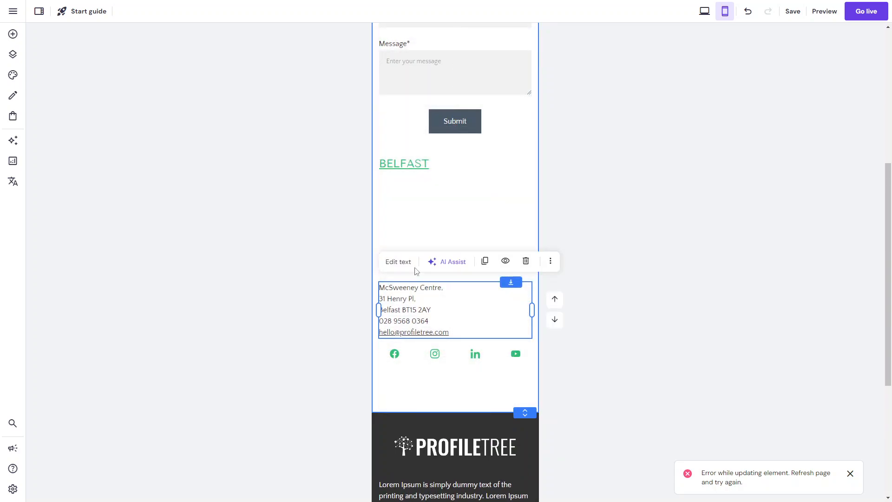
pyautogui.moveTo(410, 159); pyautogui.dragTo(412, 257)
# - Place the introductory paragraph near the top of the mobile contact section with the contact form directly beneath it
pyautogui.scroll(3, 441, 167)
pyautogui.click(440, 167)
pyautogui.moveTo(441, 168); pyautogui.dragTo(440, 160)
pyautogui.moveTo(430, 225); pyautogui.dragTo(427, 339)
pyautogui.scroll(2, 426, 339)
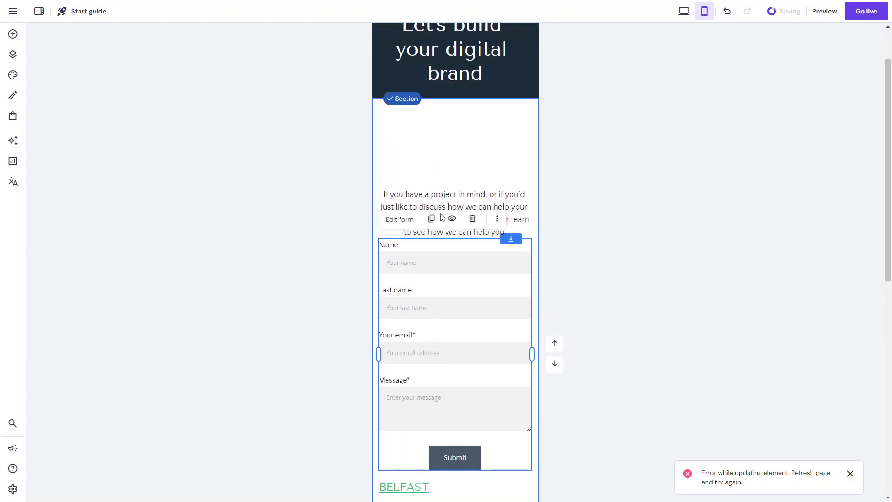
pyautogui.moveTo(441, 208); pyautogui.dragTo(441, 140)
pyautogui.click(442, 268)
pyautogui.moveTo(441, 269); pyautogui.dragTo(439, 214)
# - Move the "BELFAST" heading, address and social icons up beneath the Submit button and trim the section's empty bottom space
pyautogui.scroll(-5, 438, 214)
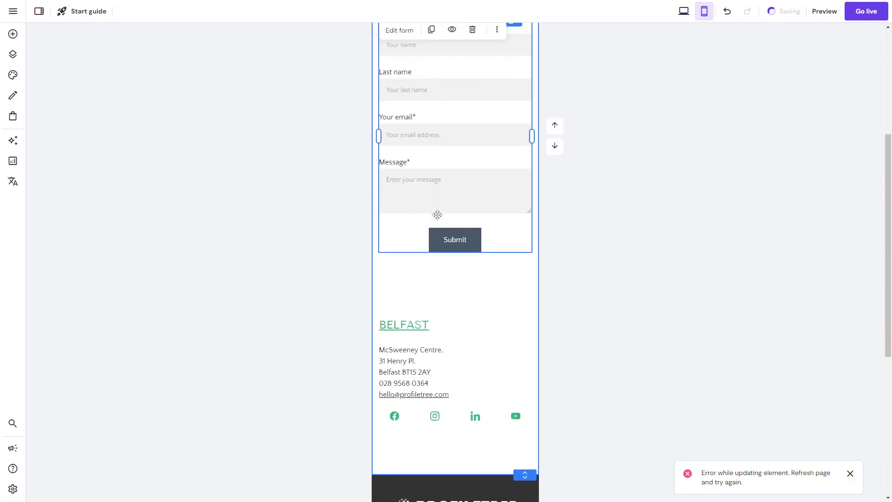
pyautogui.moveTo(413, 263); pyautogui.dragTo(413, 216)
pyautogui.moveTo(416, 294); pyautogui.dragTo(415, 239)
pyautogui.click(425, 351)
pyautogui.moveTo(437, 352); pyautogui.dragTo(431, 299)
pyautogui.moveTo(527, 411); pyautogui.dragTo(522, 314)
# - Switch back to the desktop layout and review the Contacts page from header to footer, including its save status
pyautogui.scroll(5, 611, 156)
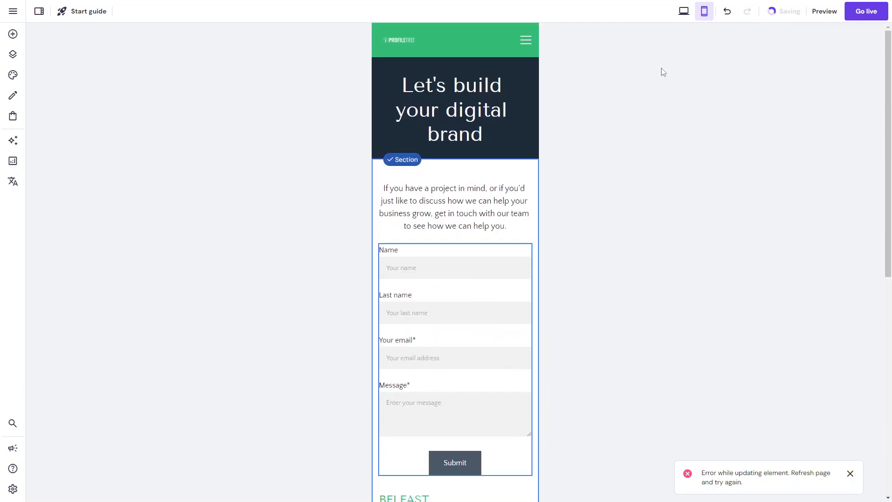
pyautogui.click(684, 11)
pyautogui.scroll(-5, 448, 276)
pyautogui.scroll(5, 448, 276)
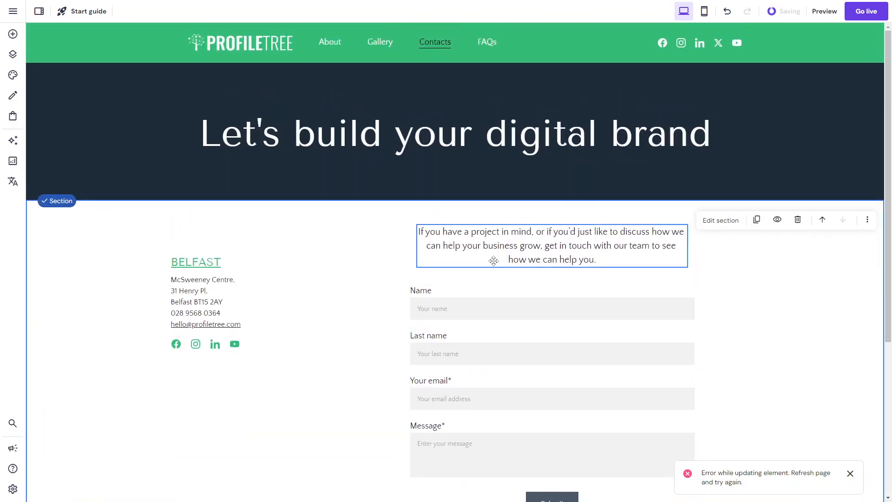
pyautogui.scroll(-5, 494, 261)
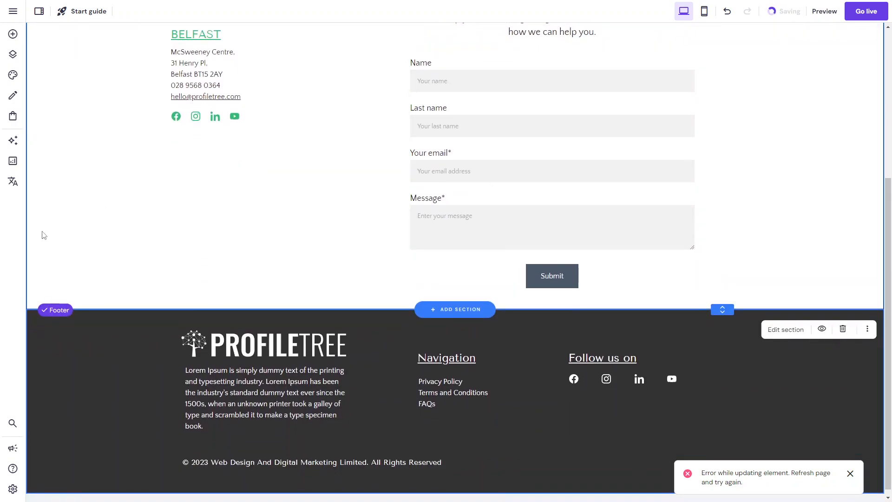
pyautogui.scroll(5, 596, 205)
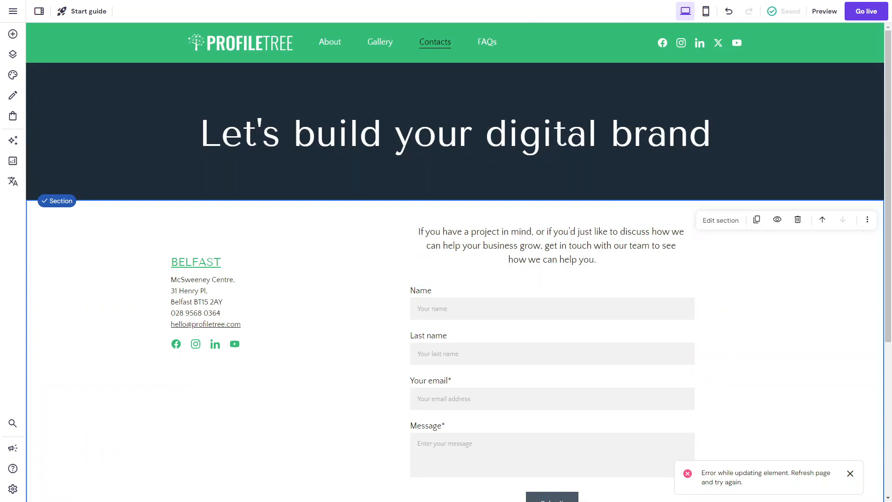
pyautogui.moveTo(791, 12)
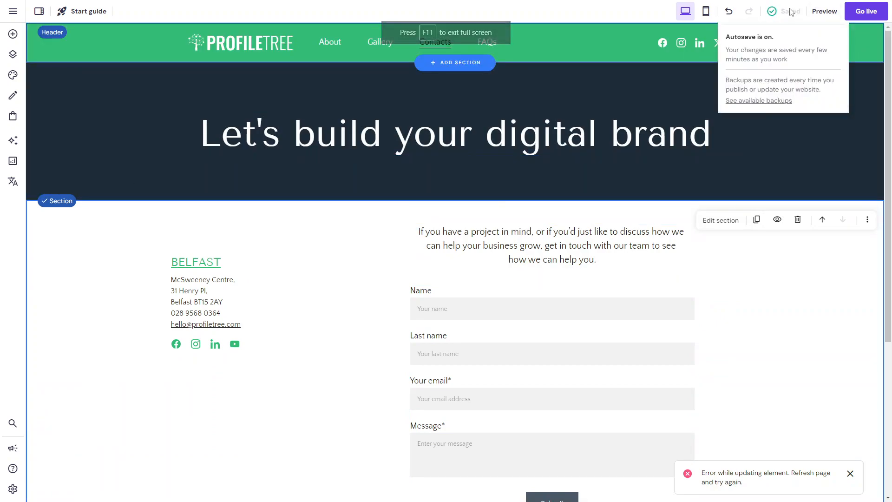